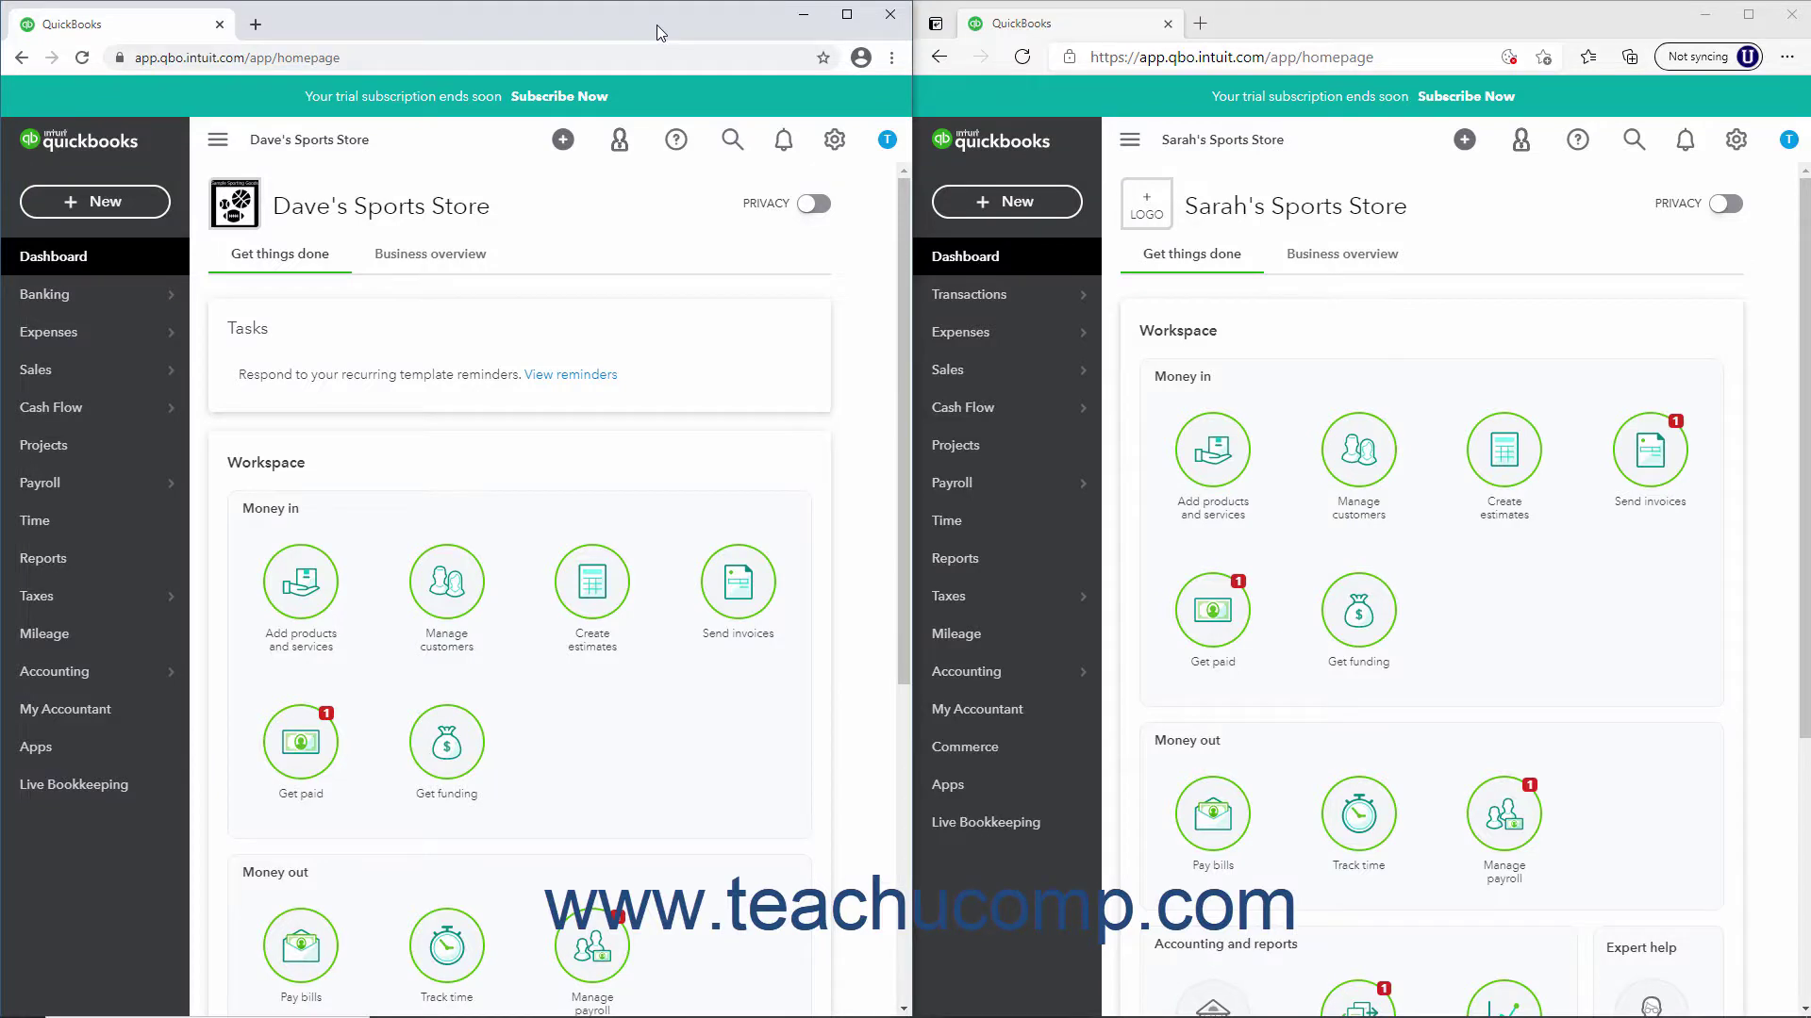
# Open the Payroll Employees list for Dave's Sports Store and Sarah's Sports Store
pyautogui.click(112, 488)
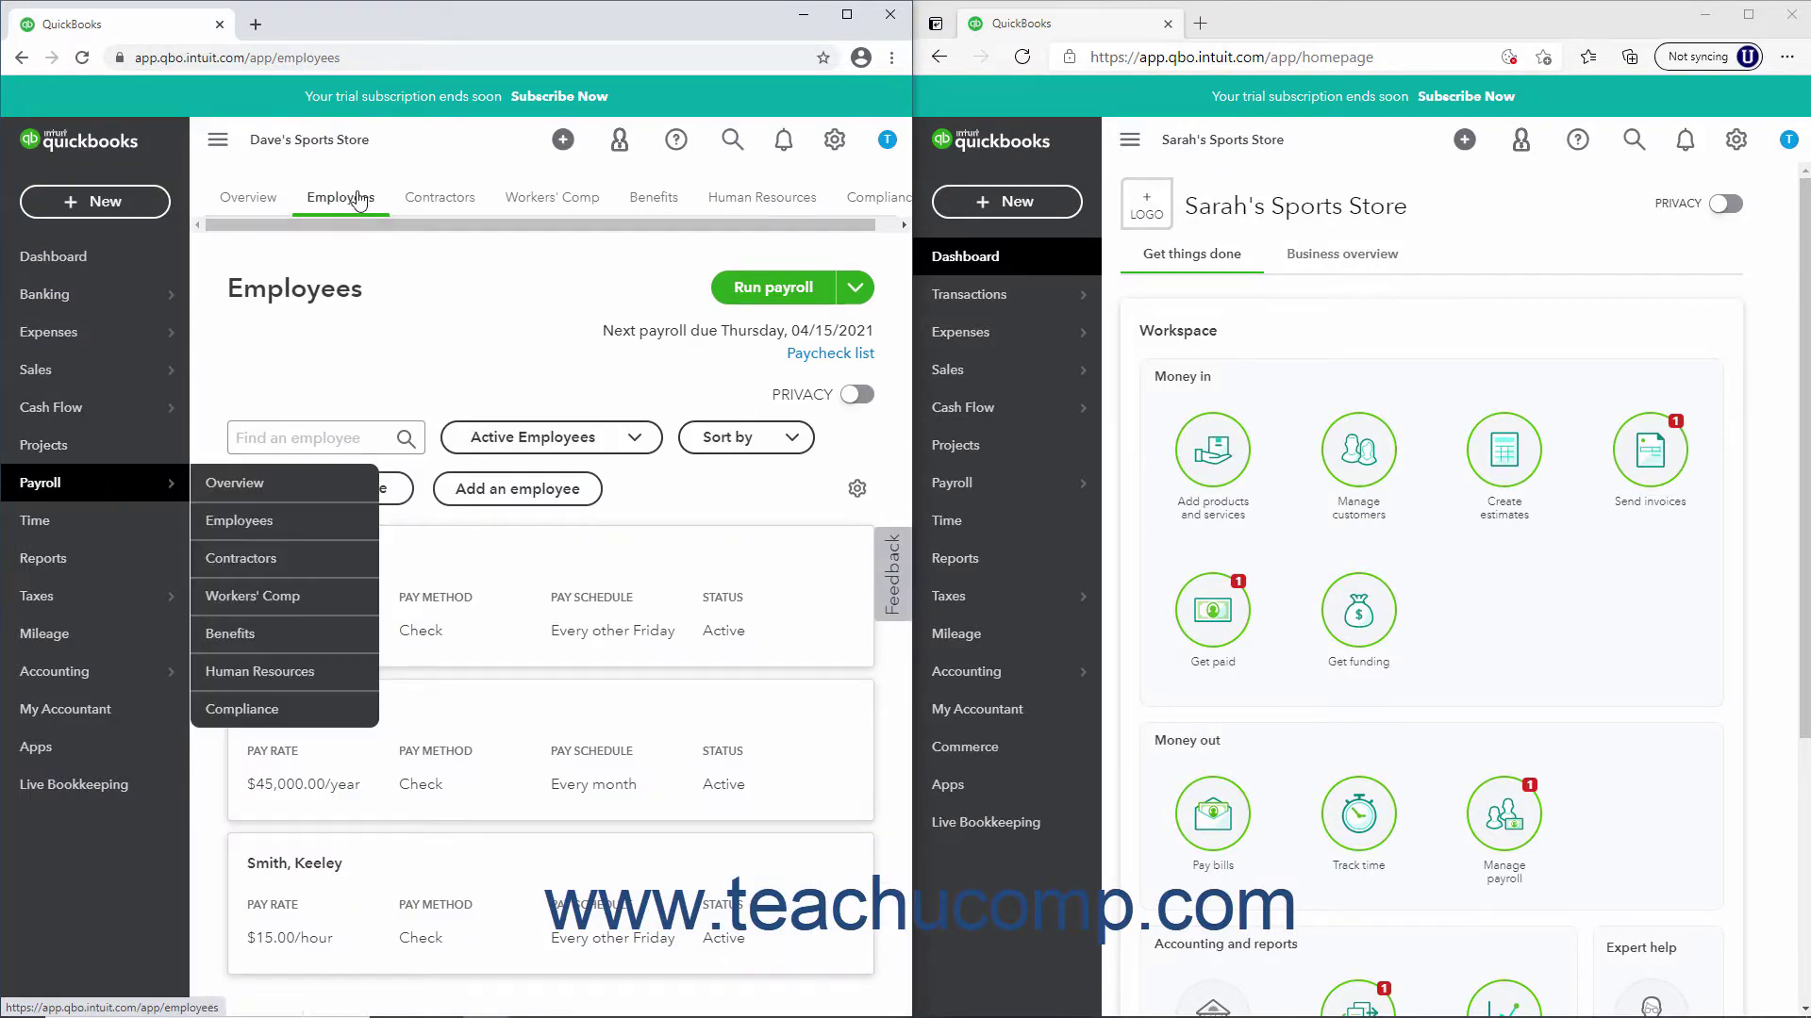
pyautogui.click(356, 201)
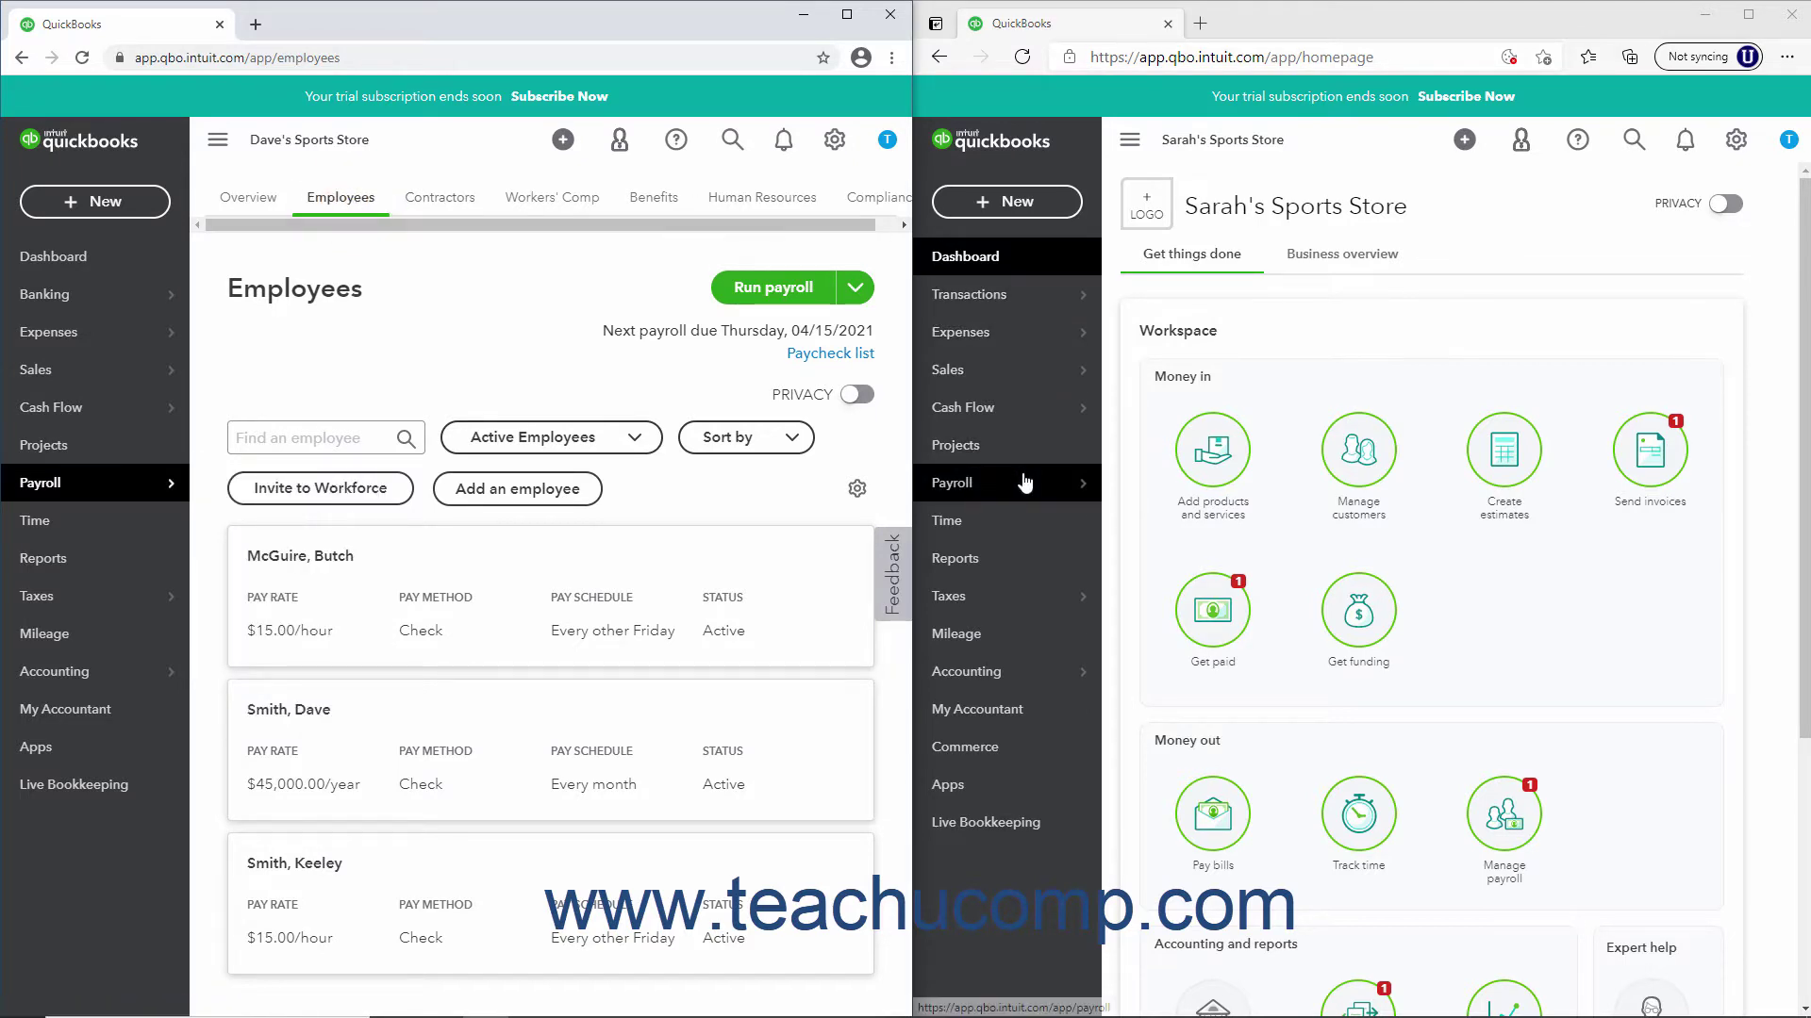
pyautogui.moveTo(1025, 483)
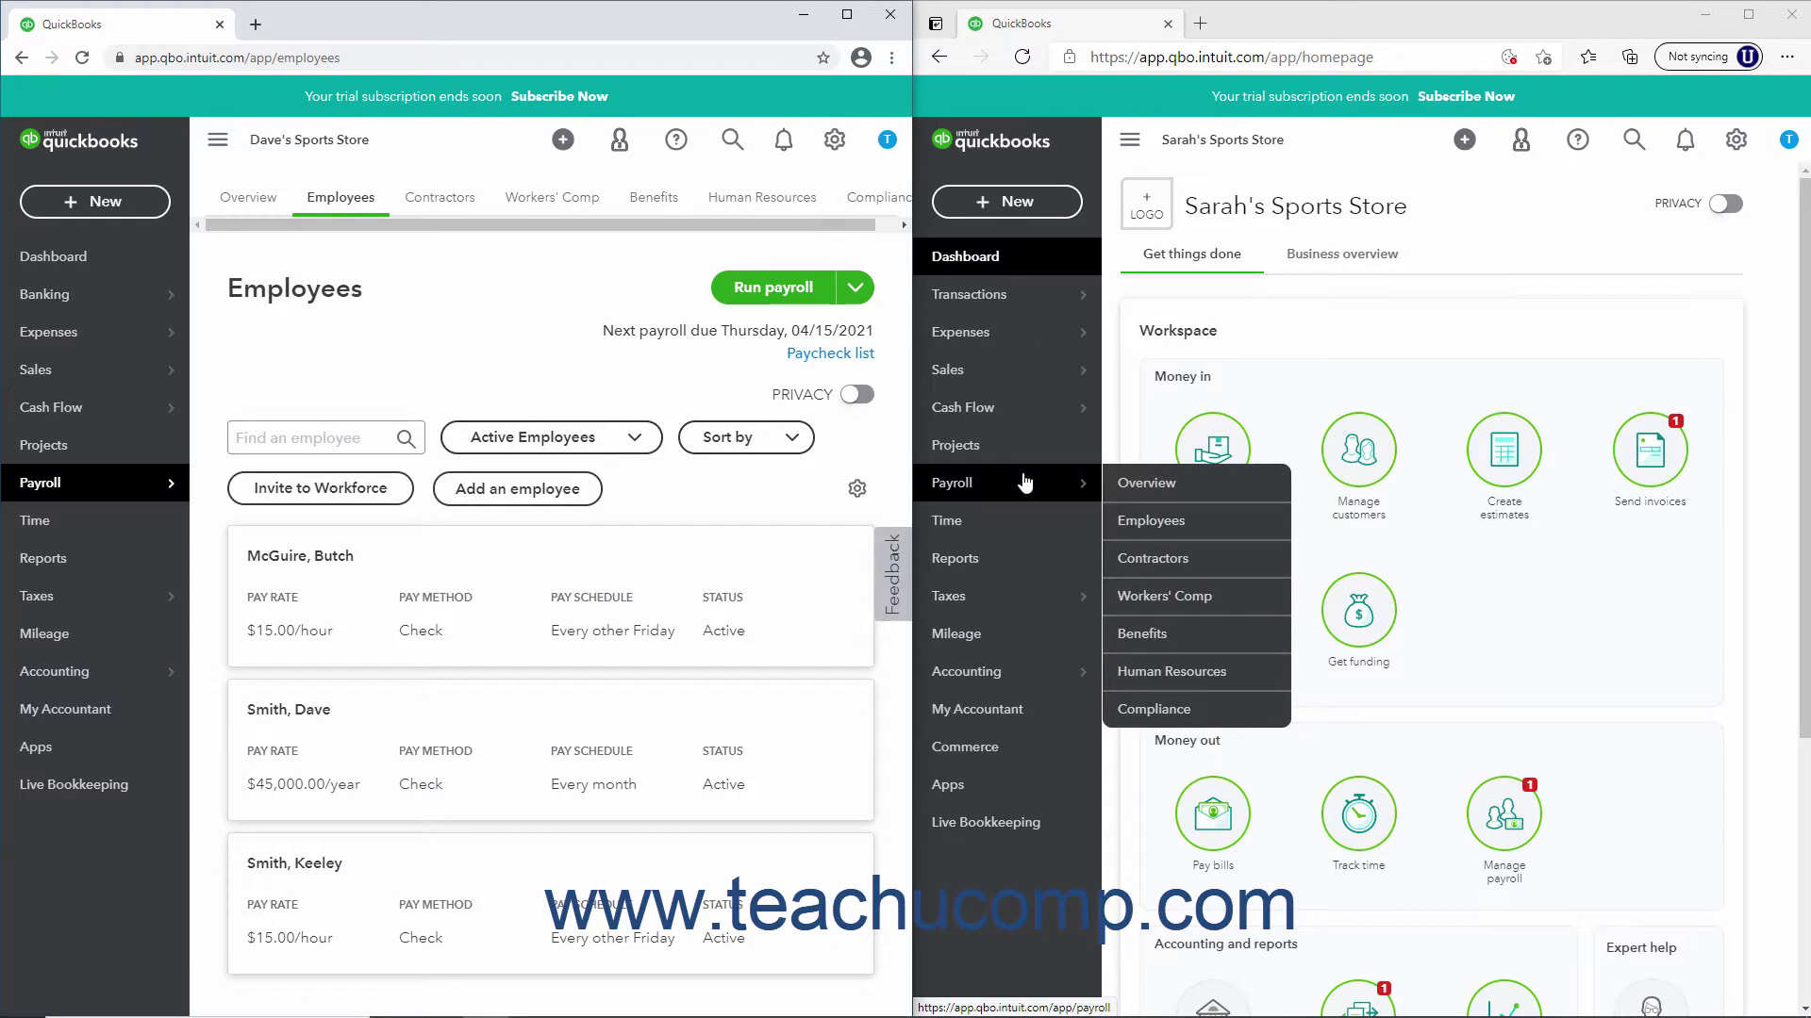
pyautogui.click(1138, 528)
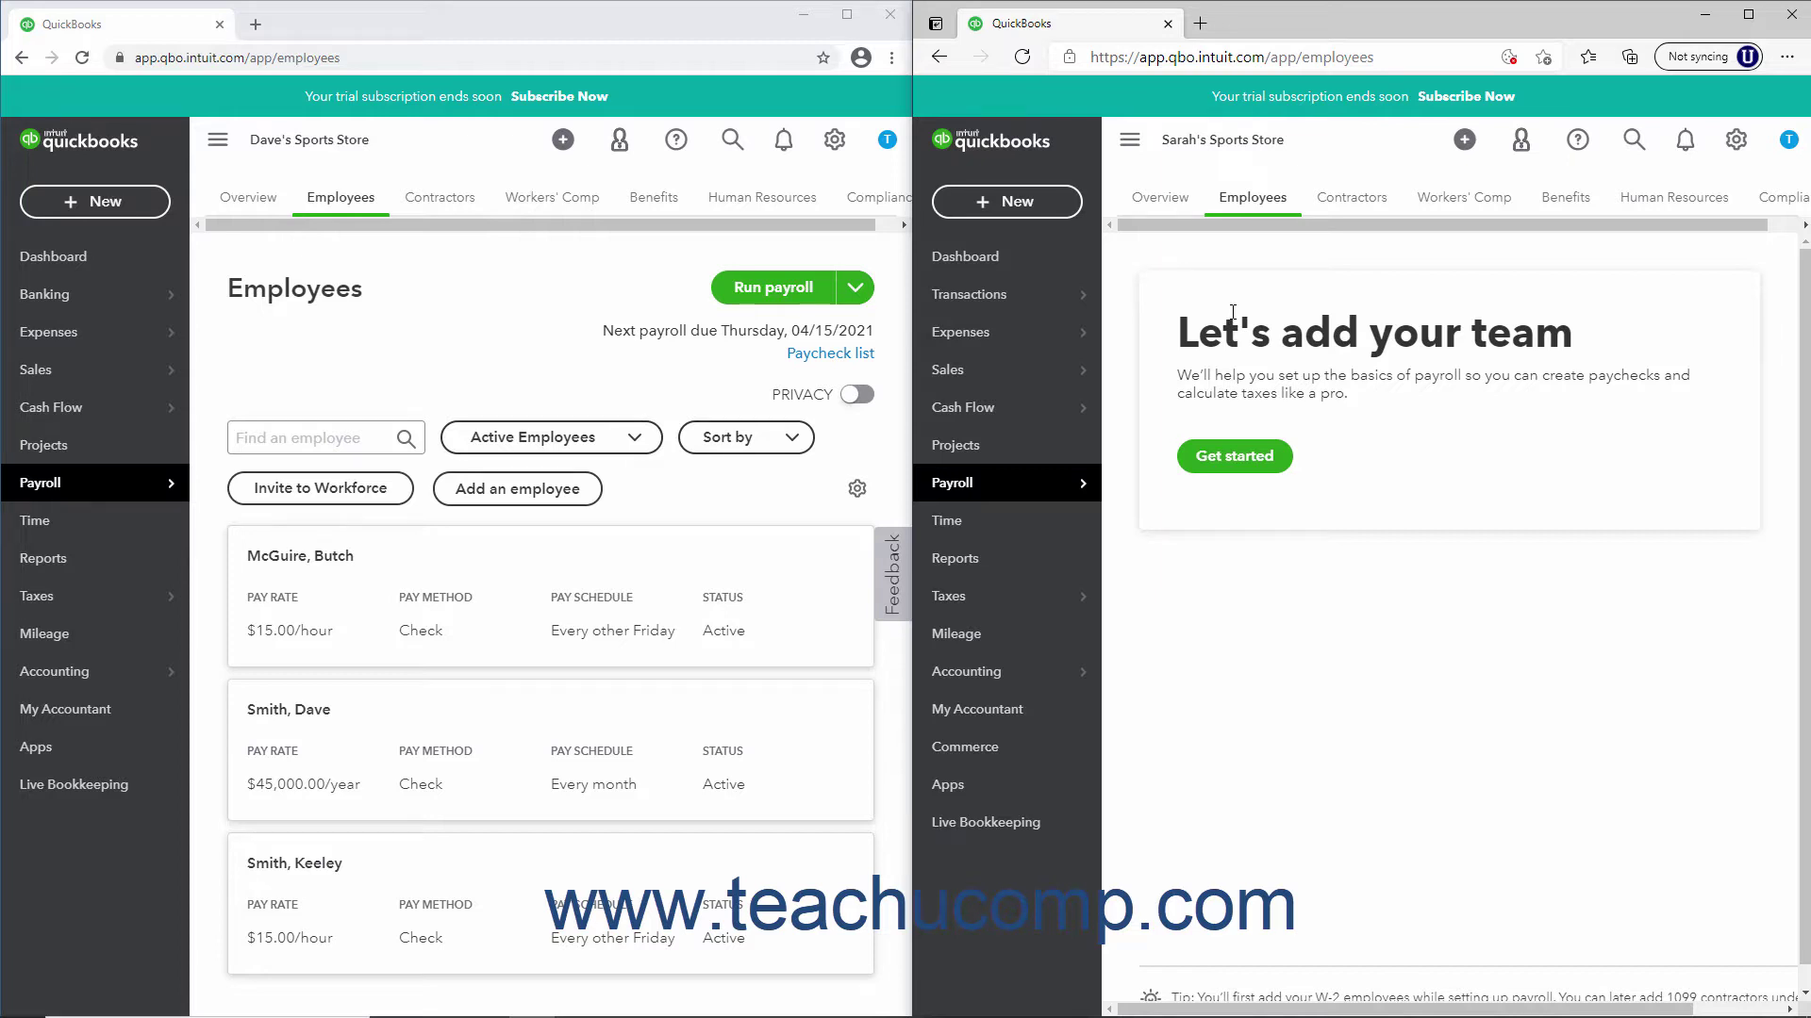
# Start Sarah's Sports Store payroll setup, reaching the 'Have you paid employees in 2021?' question
pyautogui.click(1226, 462)
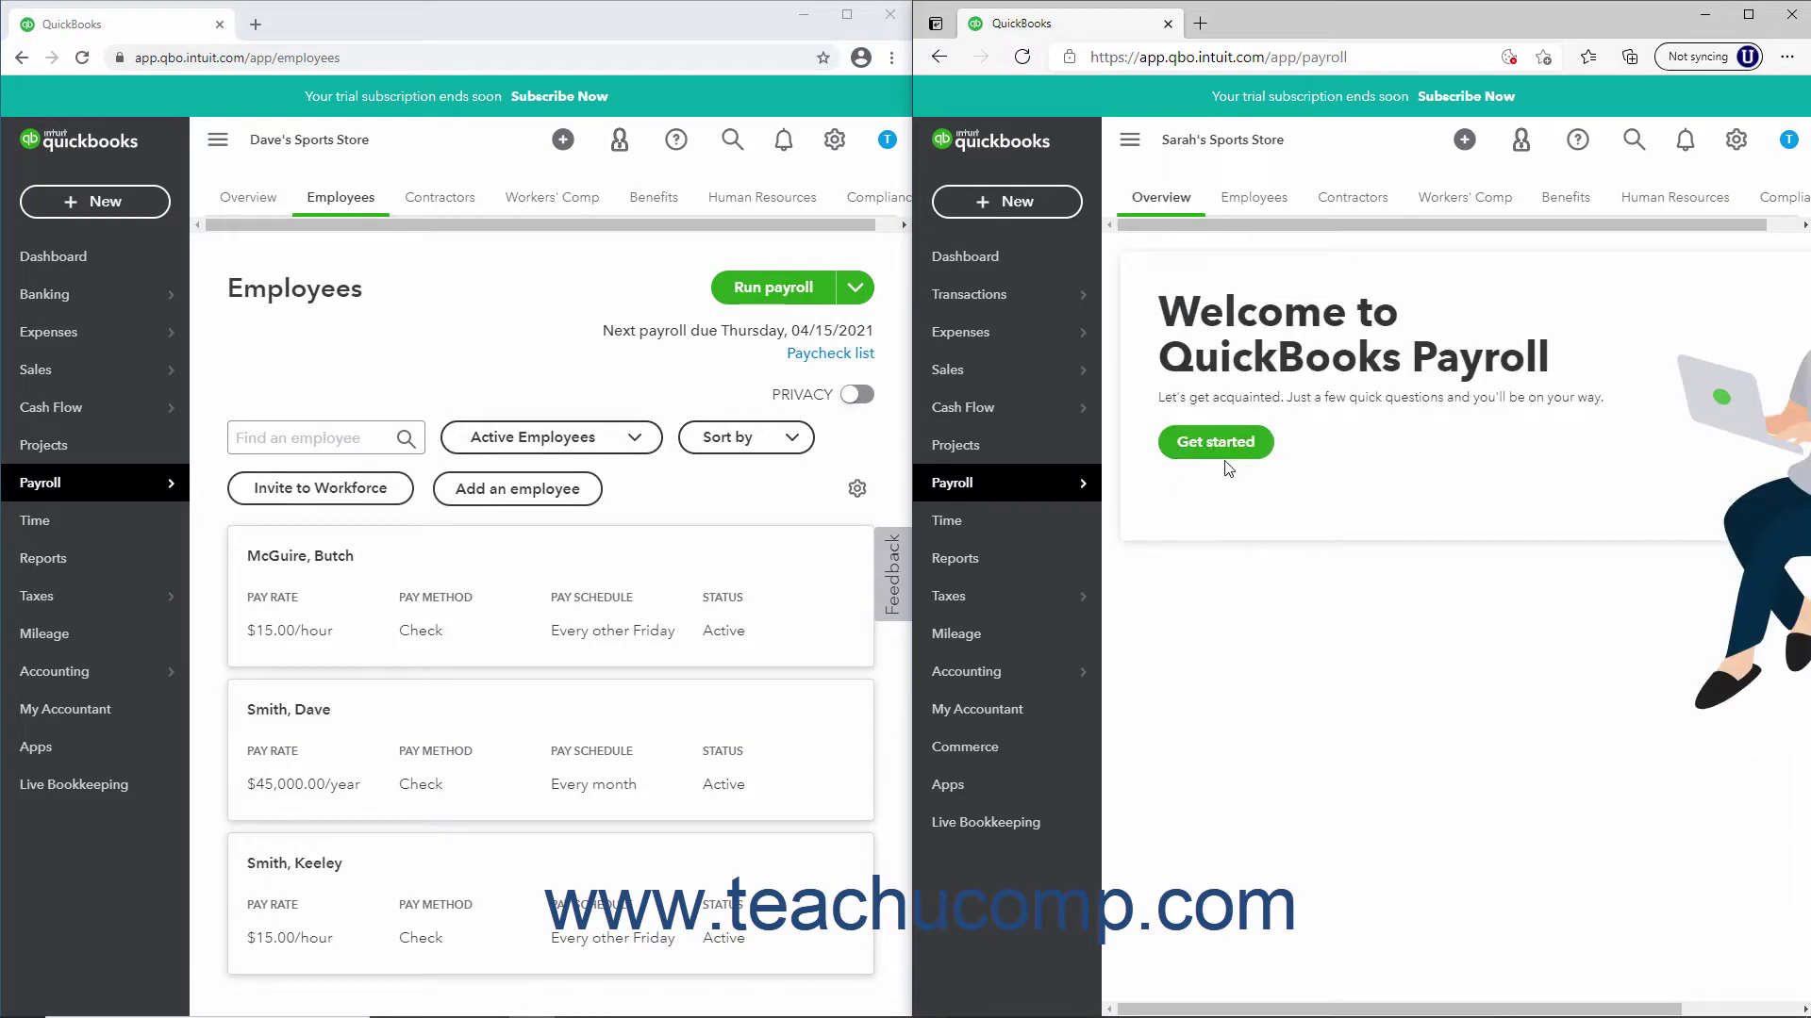
pyautogui.click(1175, 198)
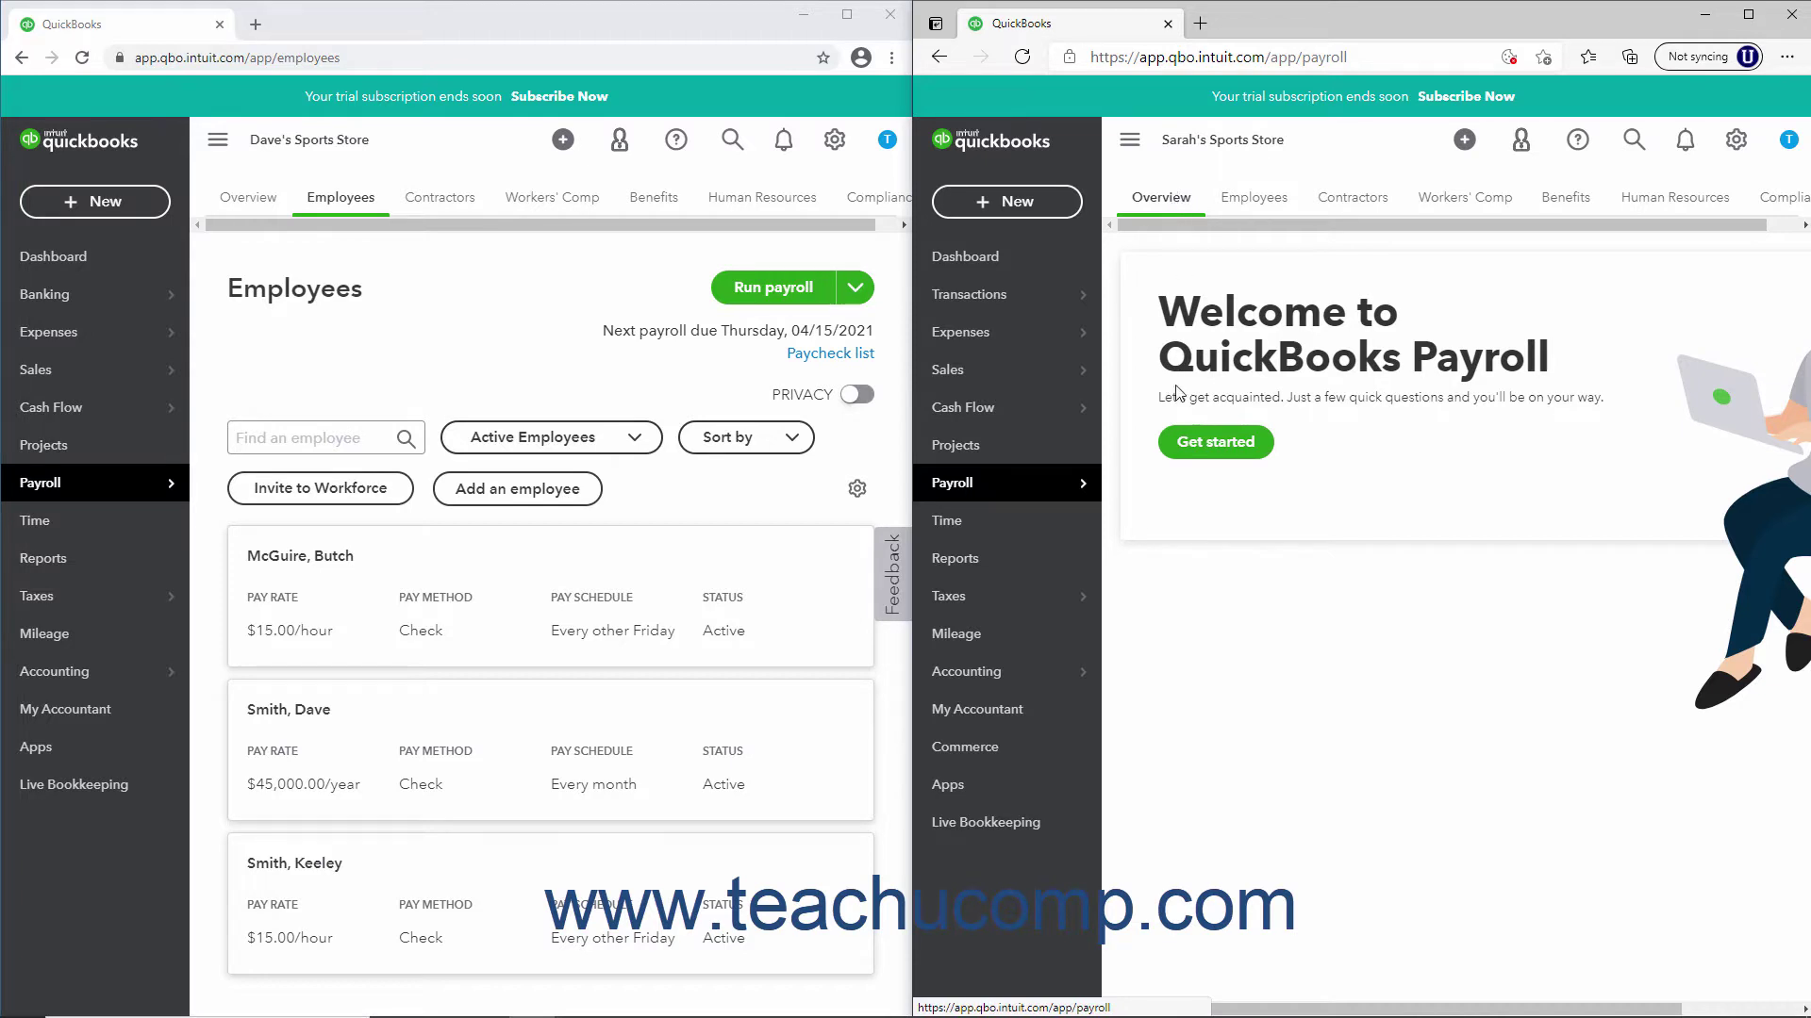
pyautogui.click(1177, 454)
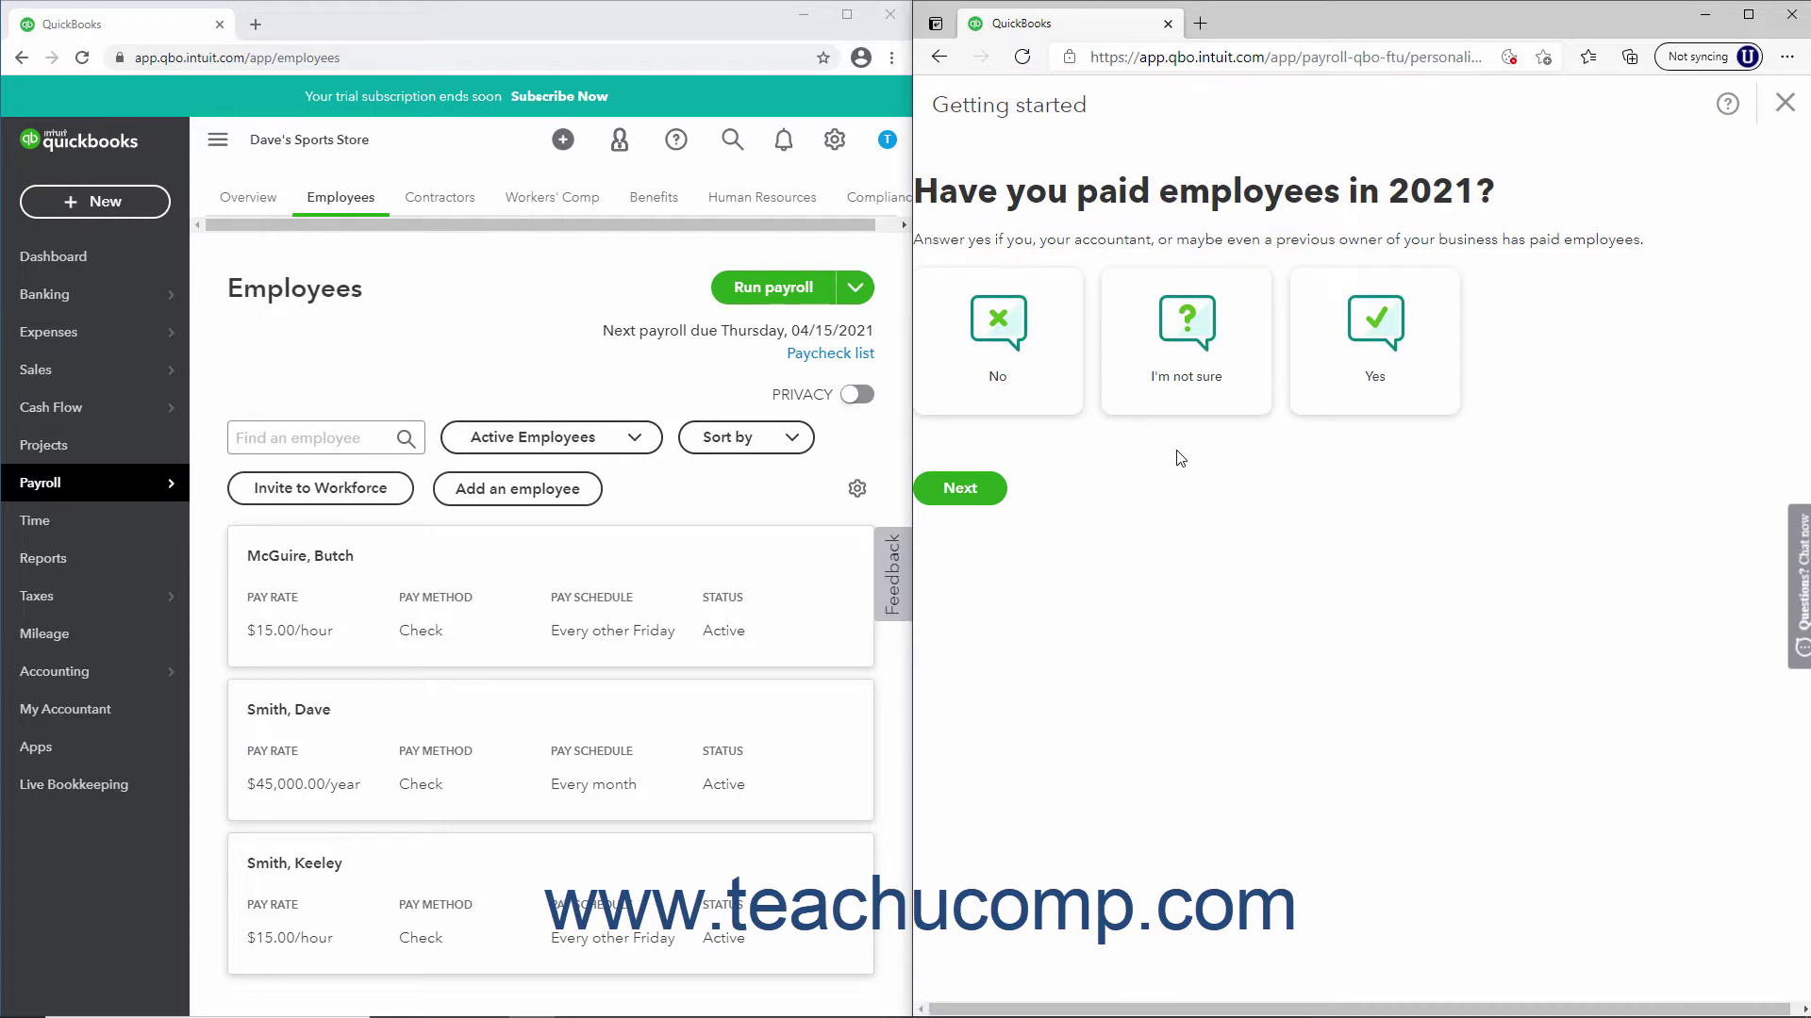
# Close the payroll setup and switch to Glenda's Gadgets, showing its two-employee list
pyautogui.click(1788, 104)
pyautogui.click(1733, 141)
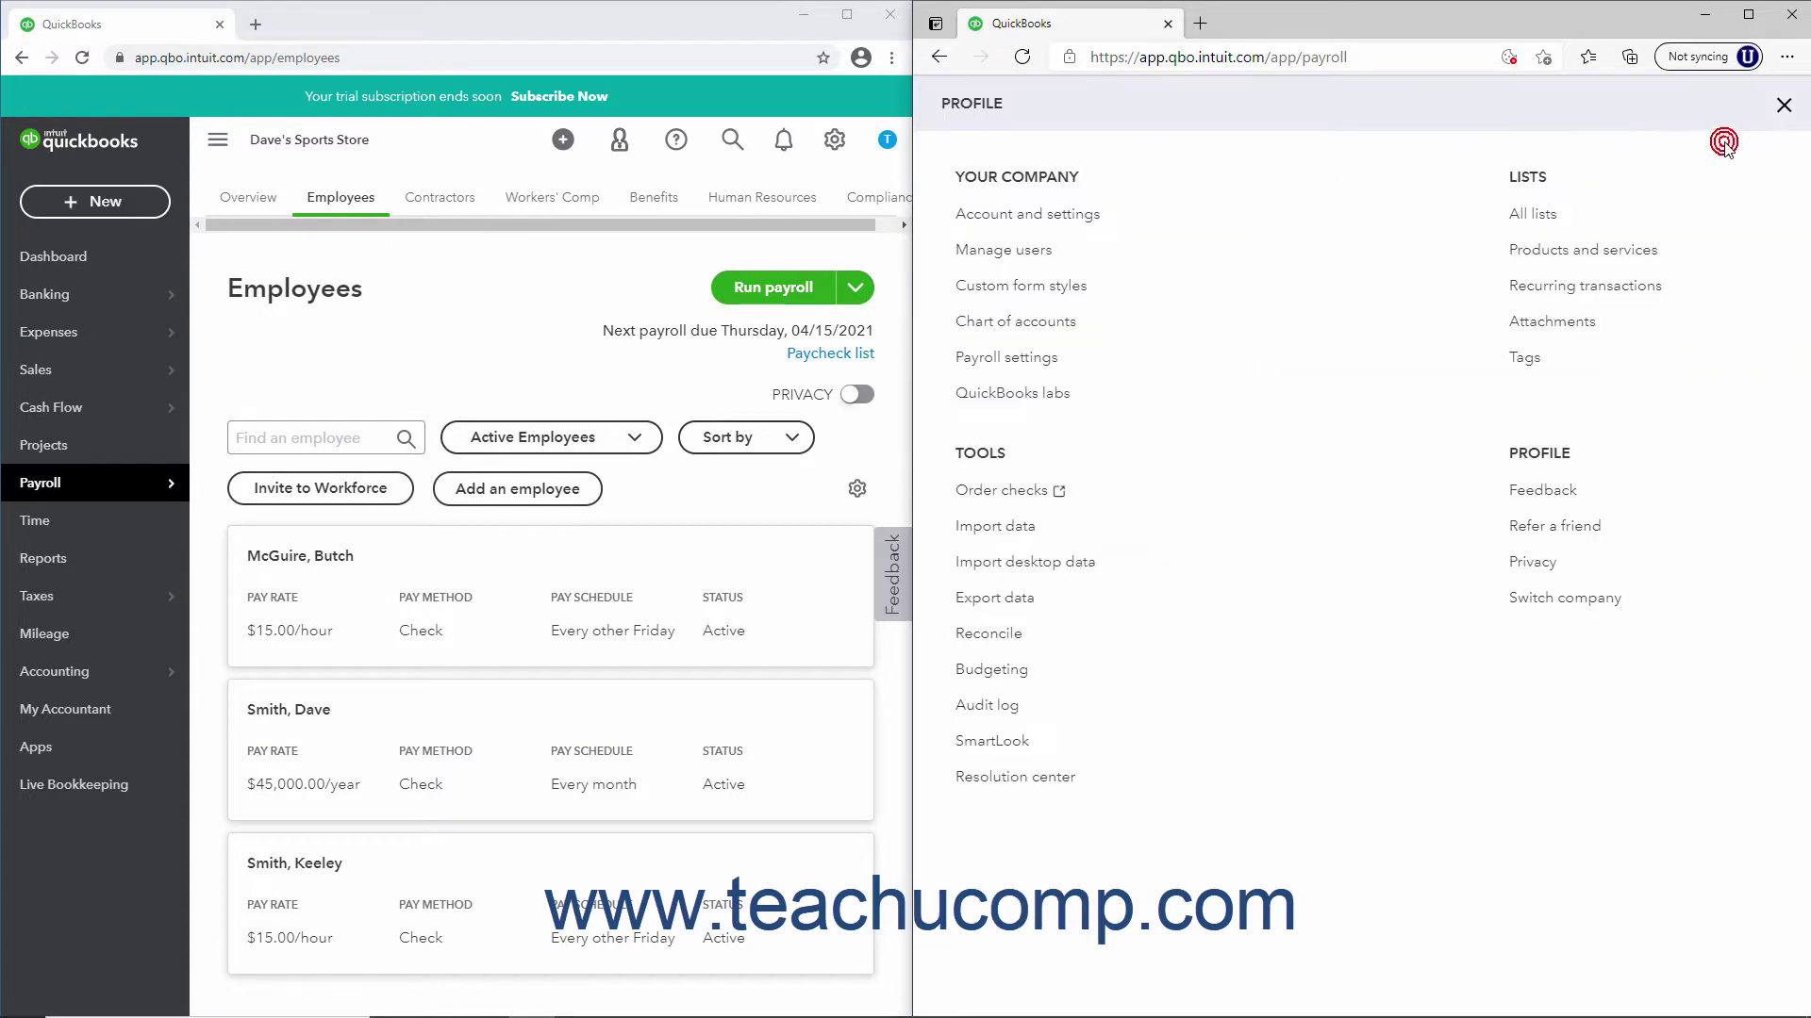
pyautogui.click(1593, 598)
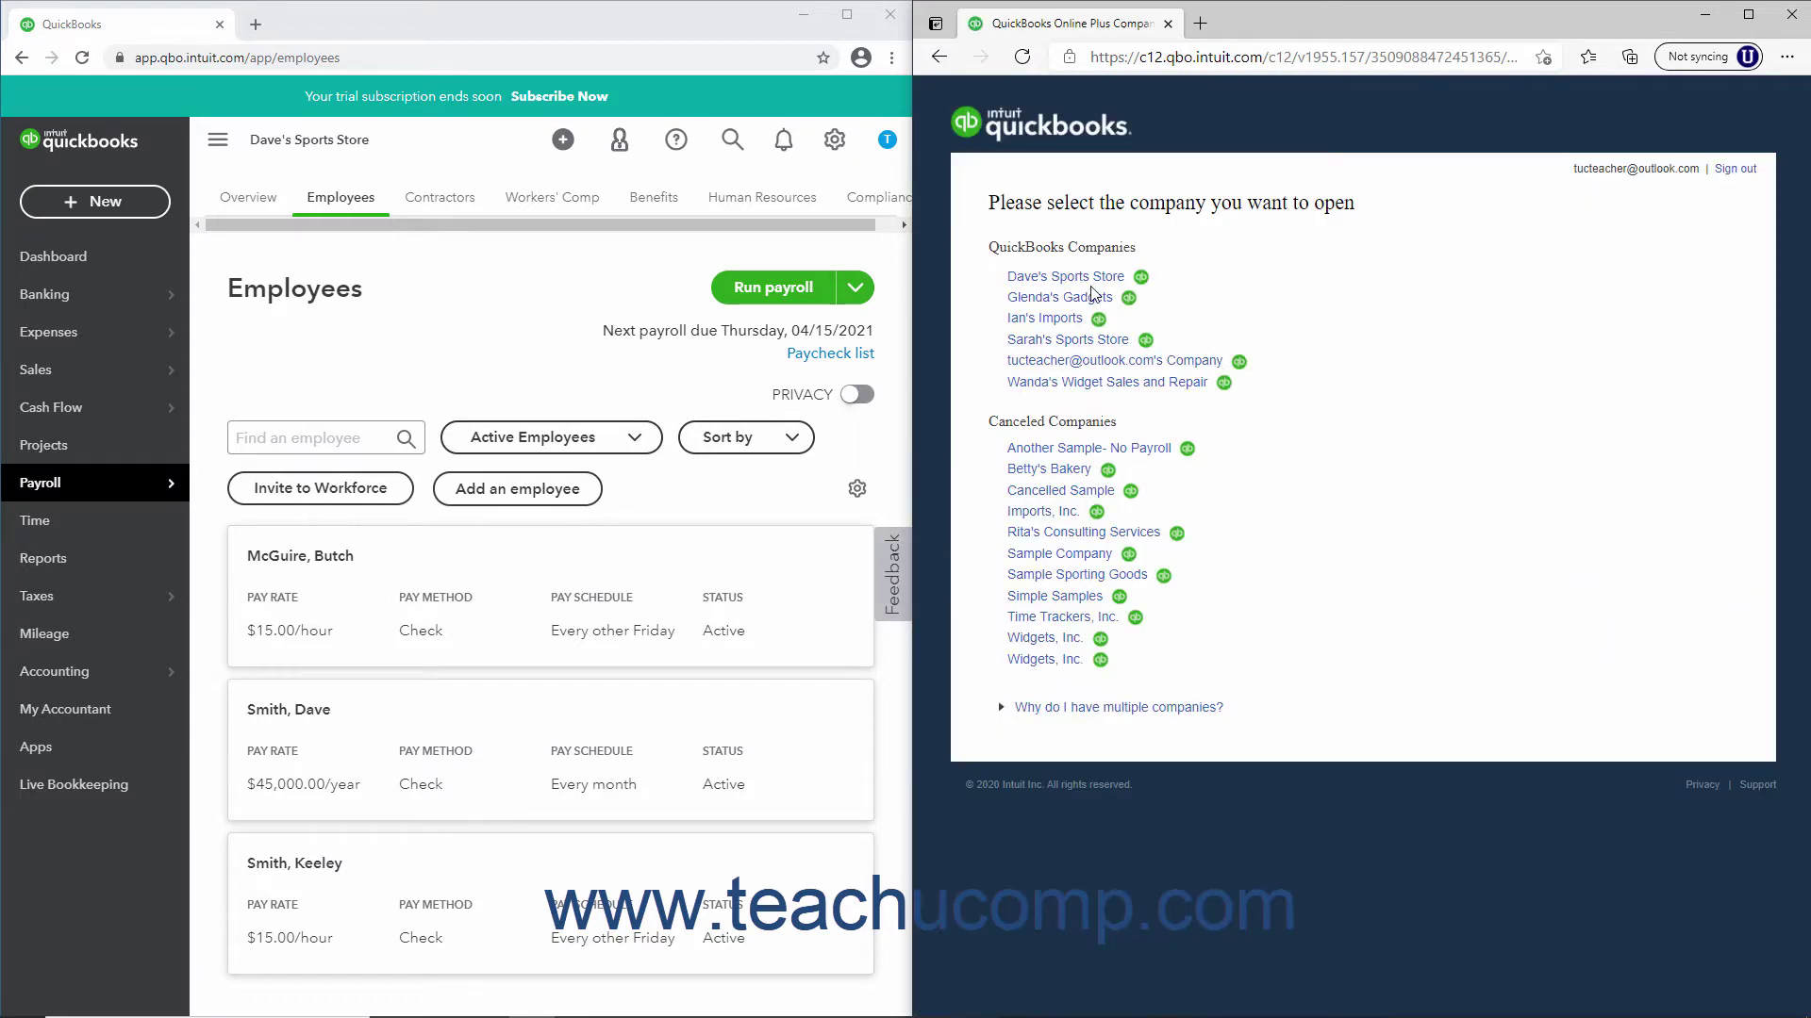
pyautogui.click(1089, 298)
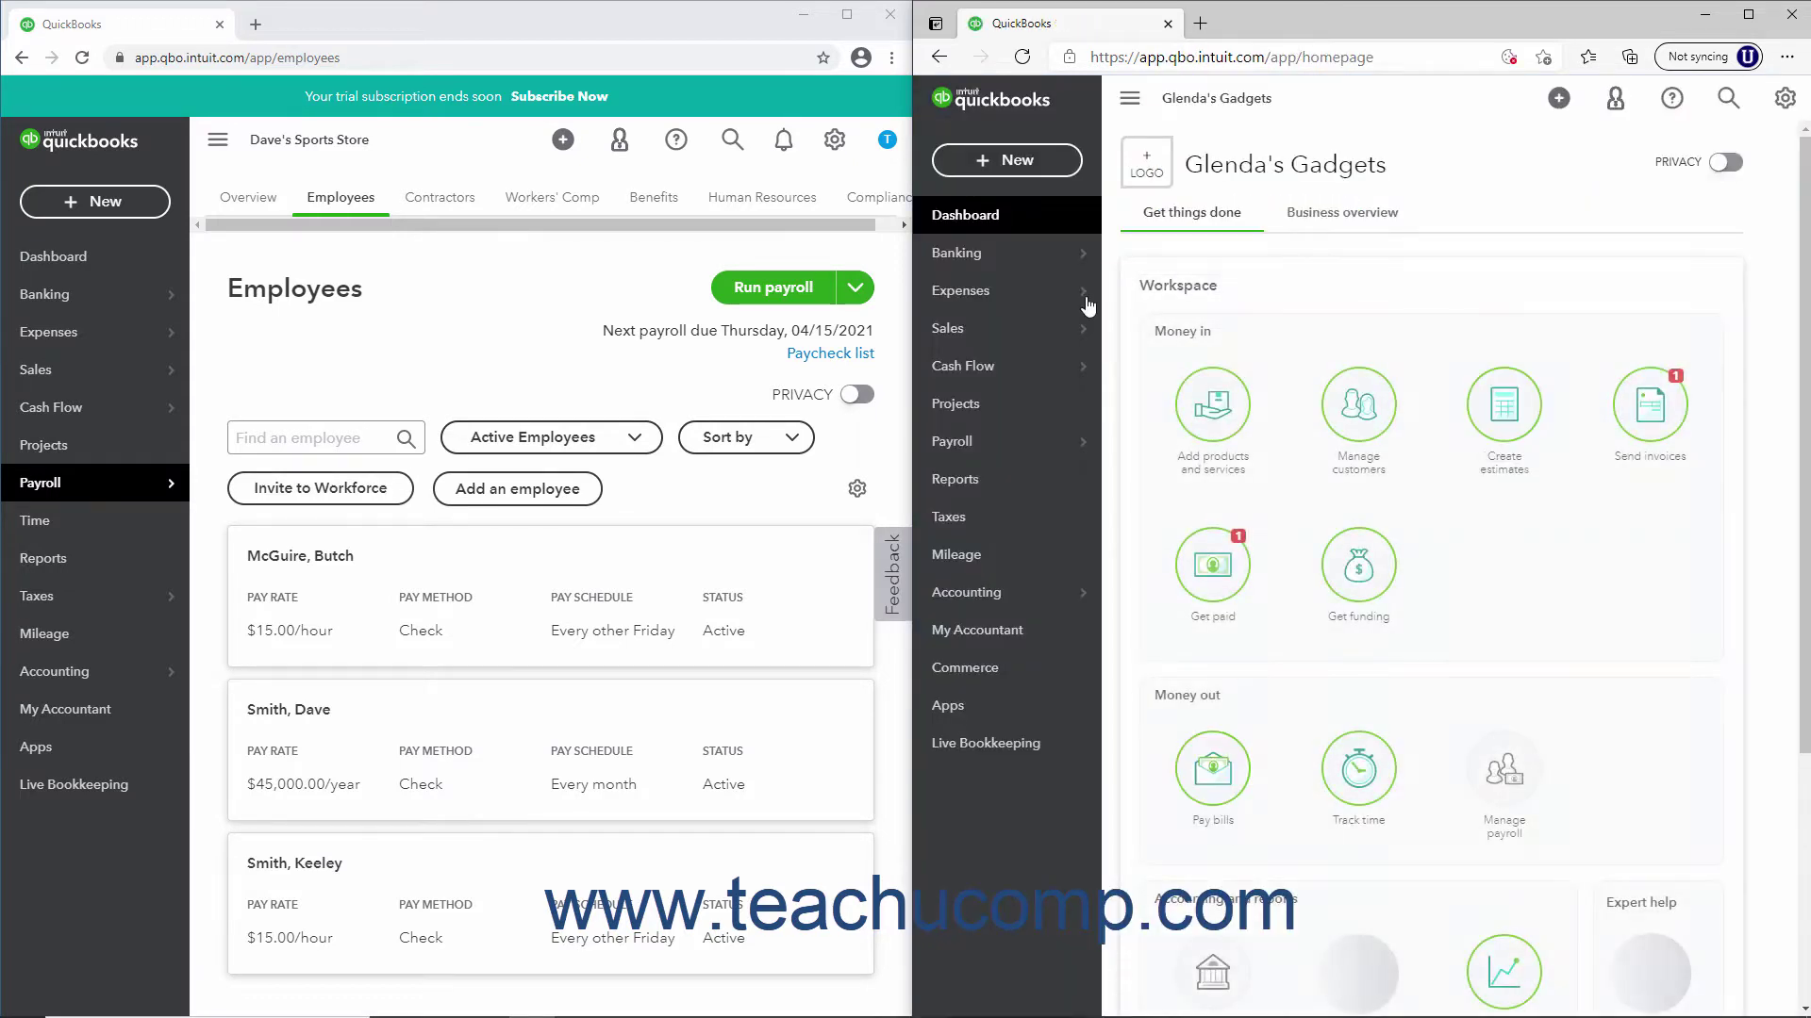
pyautogui.moveTo(929, 481)
pyautogui.click(1044, 483)
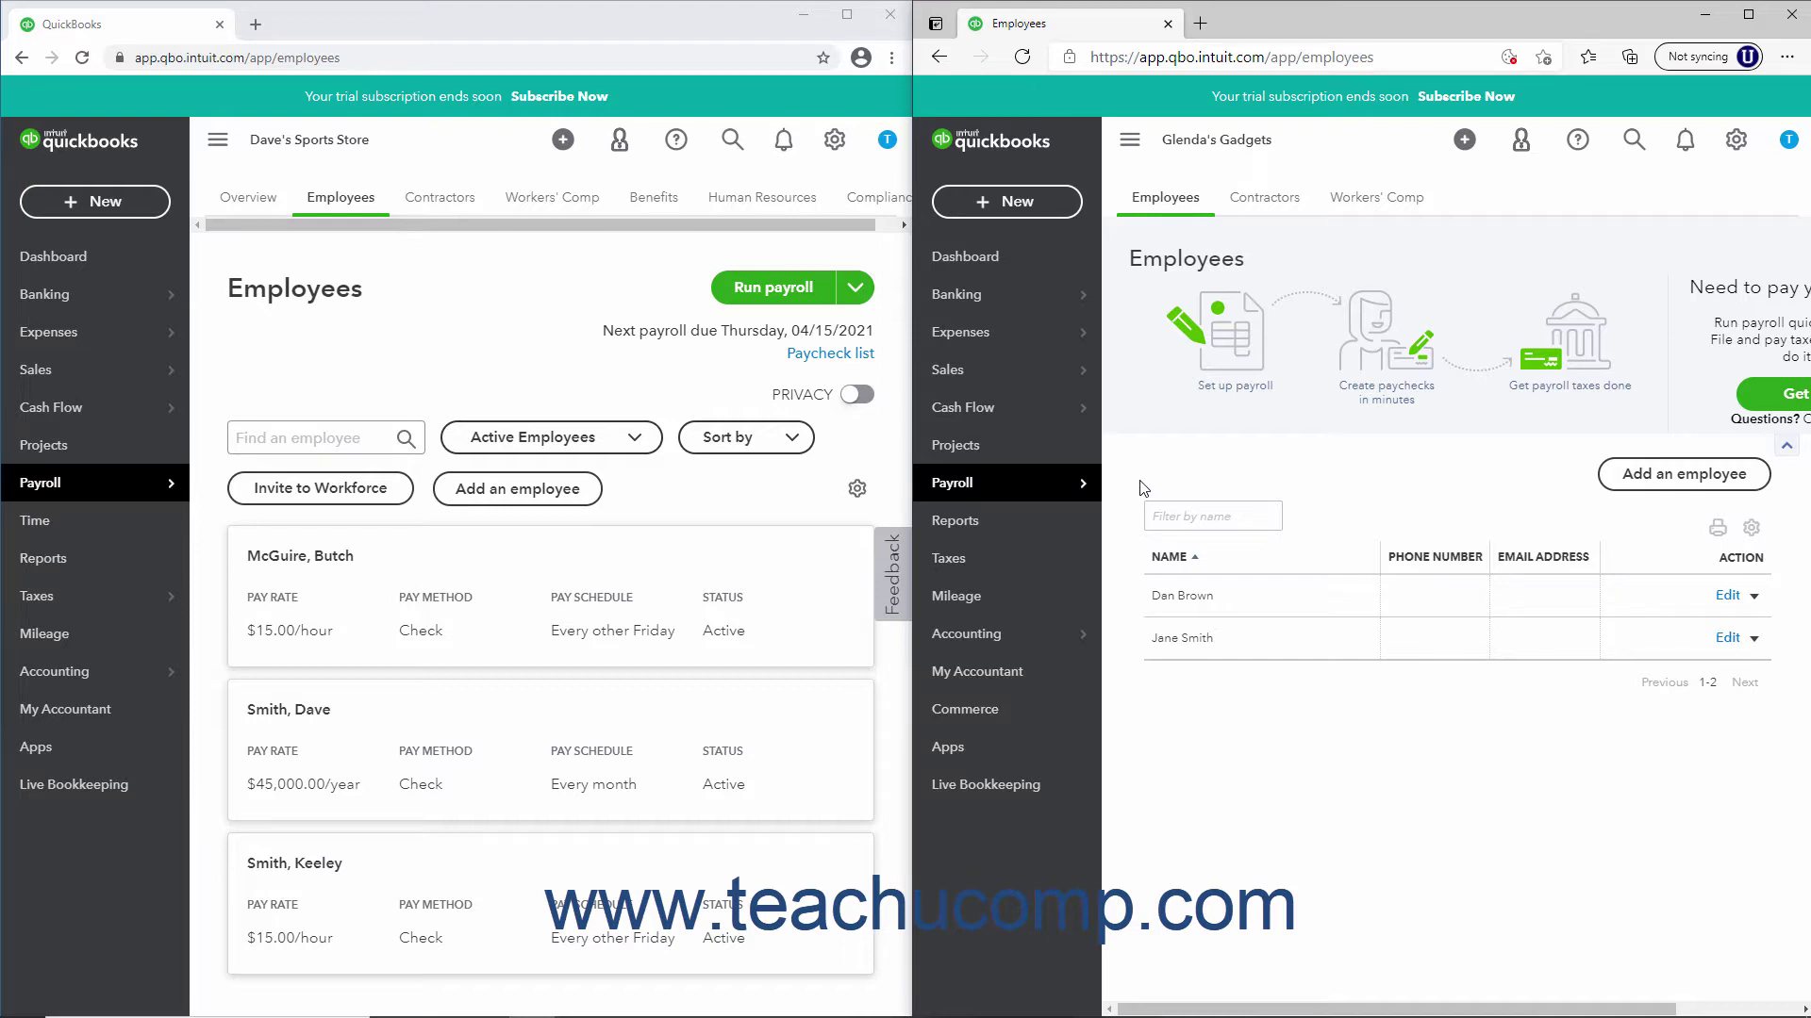
# Add an employee to Glenda's Gadgets without payroll, with first and last name and a 20.00 hourly billing rate
pyautogui.click(1618, 479)
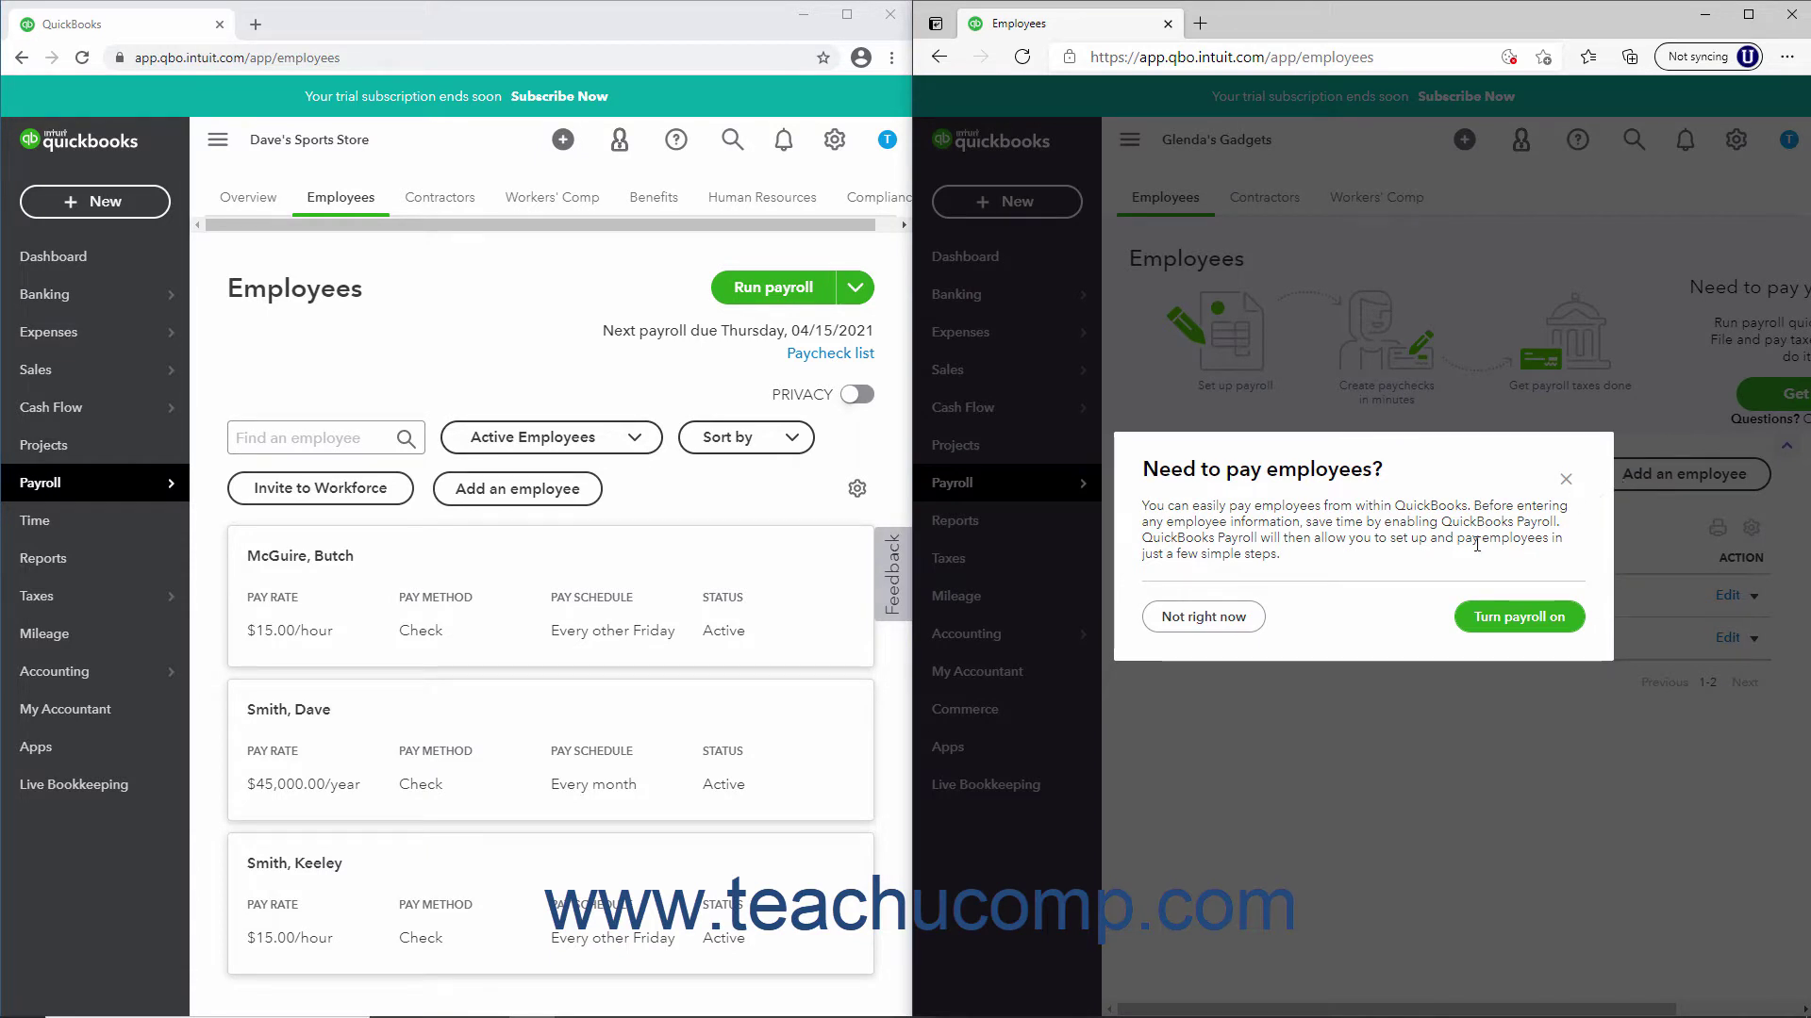
pyautogui.click(1235, 613)
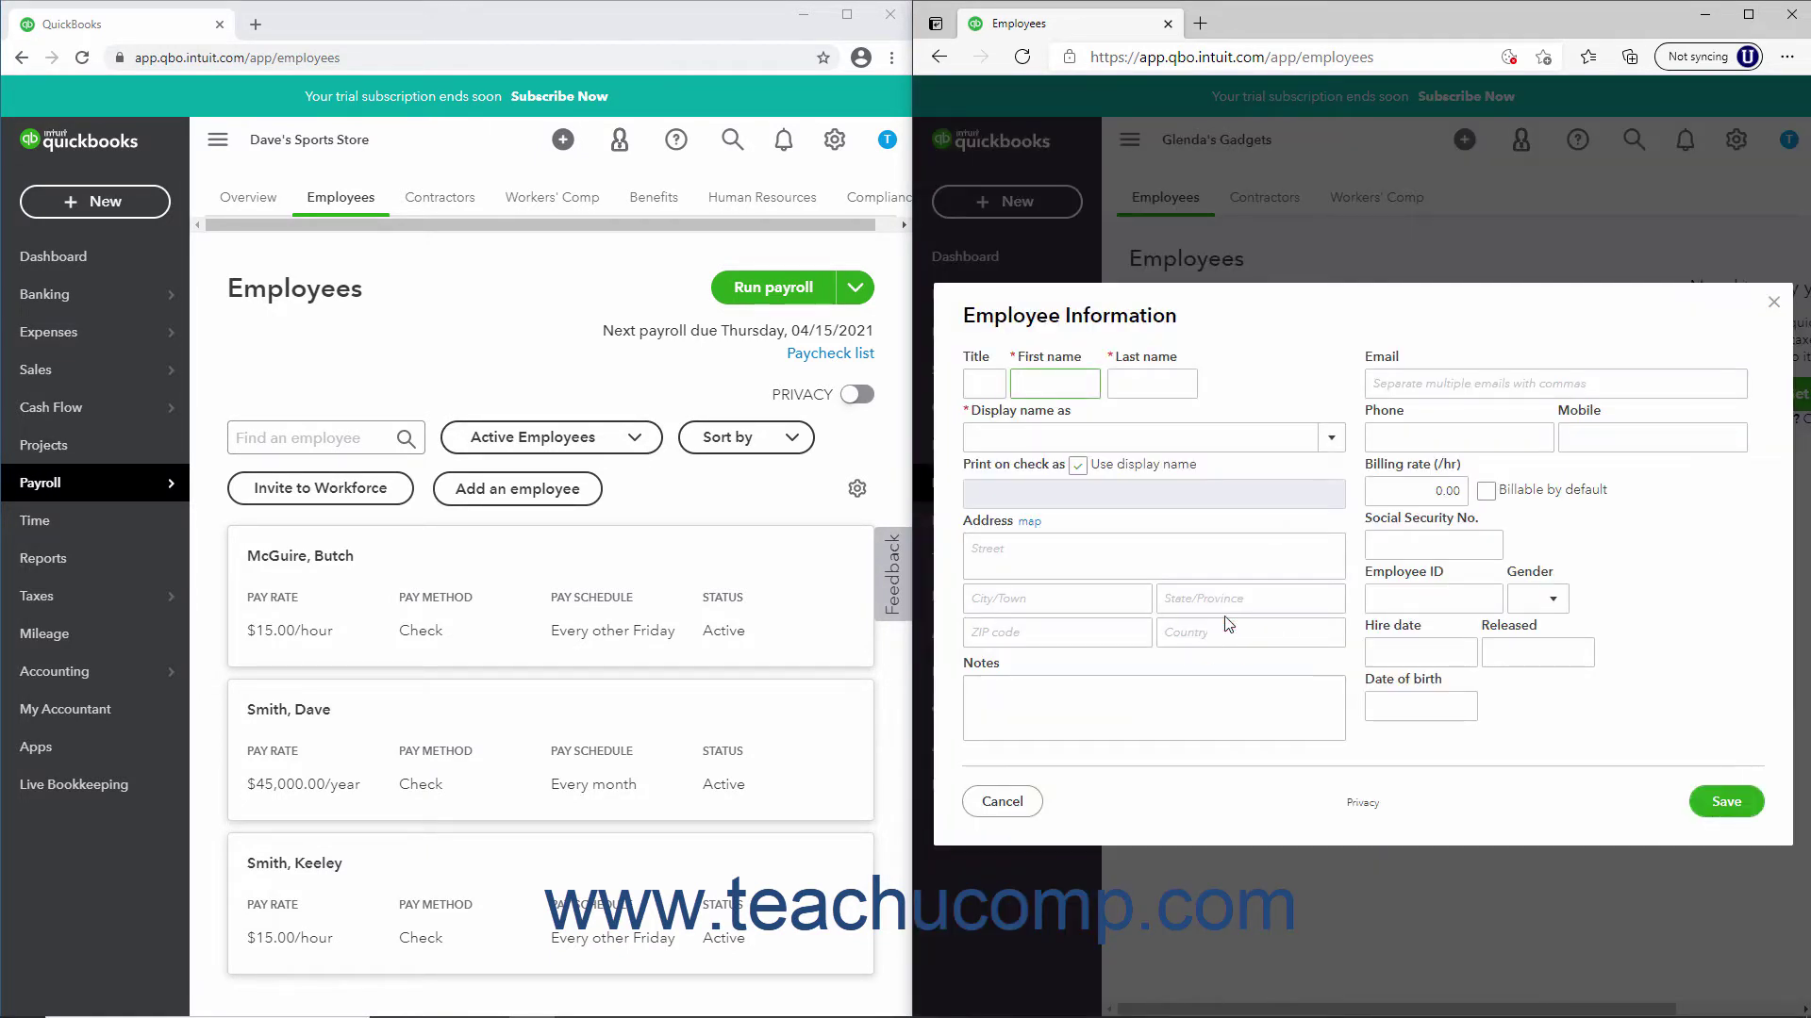
pyautogui.press('Tab')
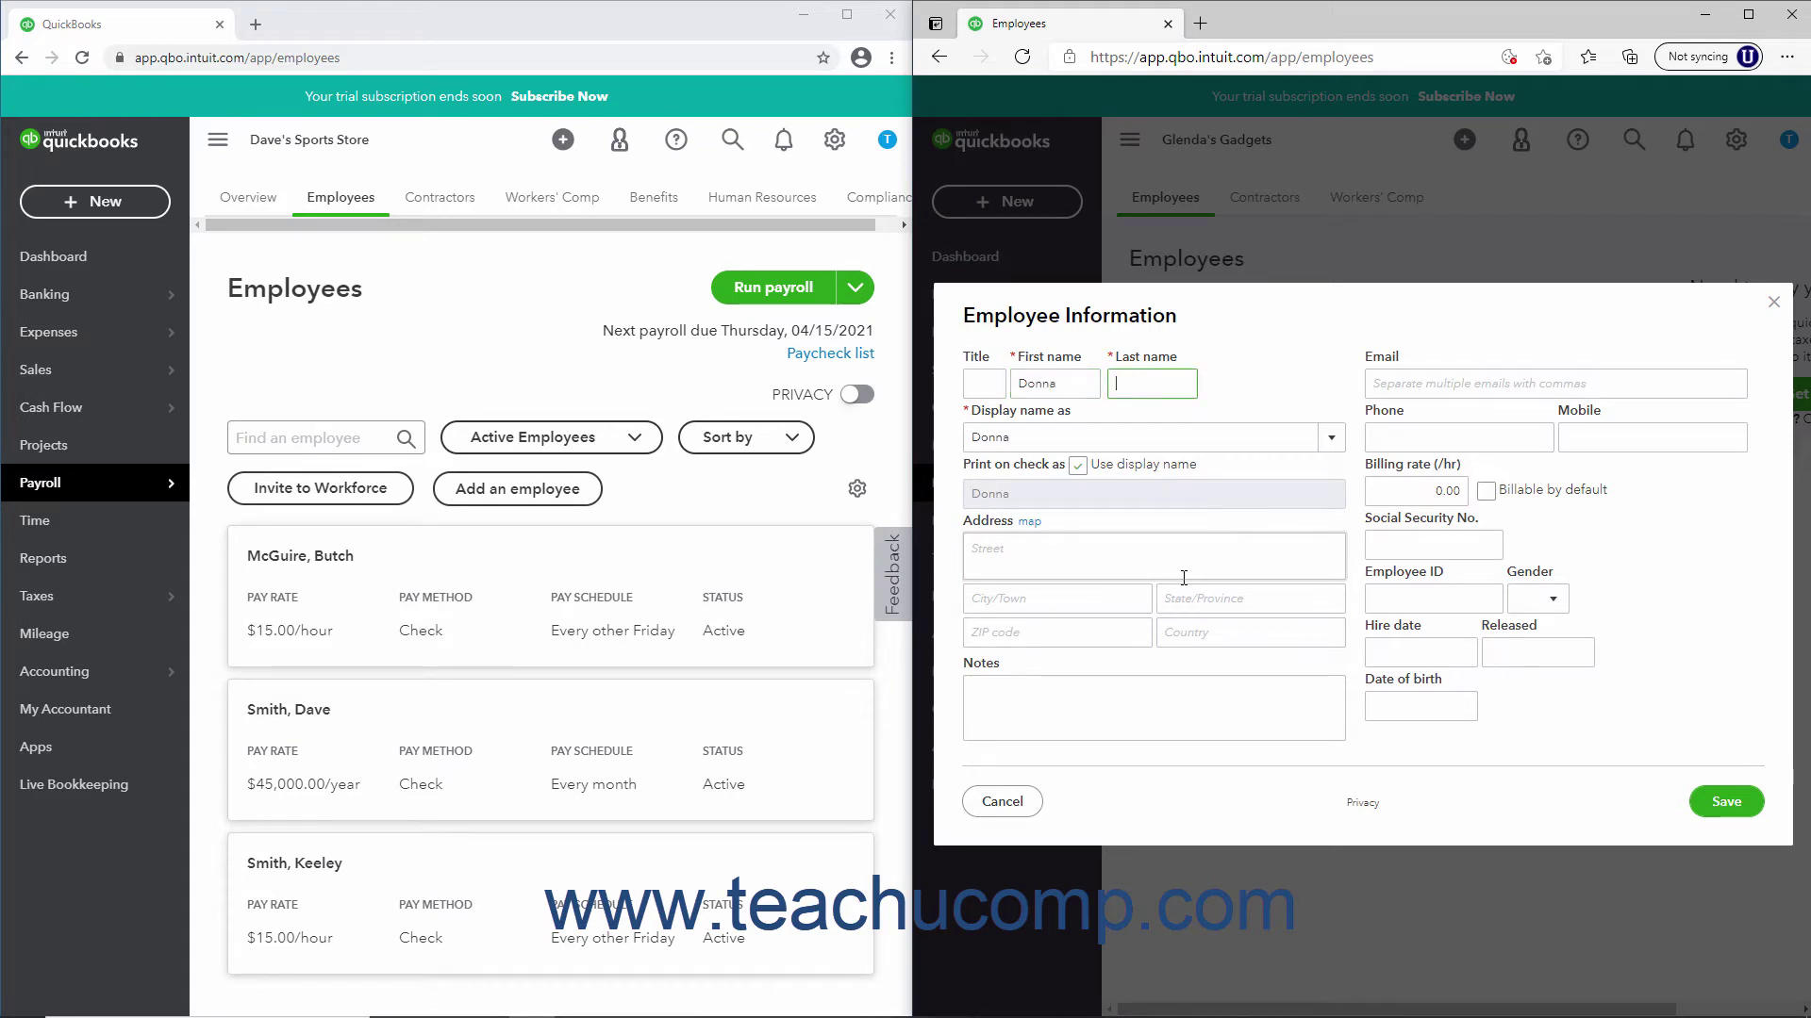
pyautogui.press('Tab')
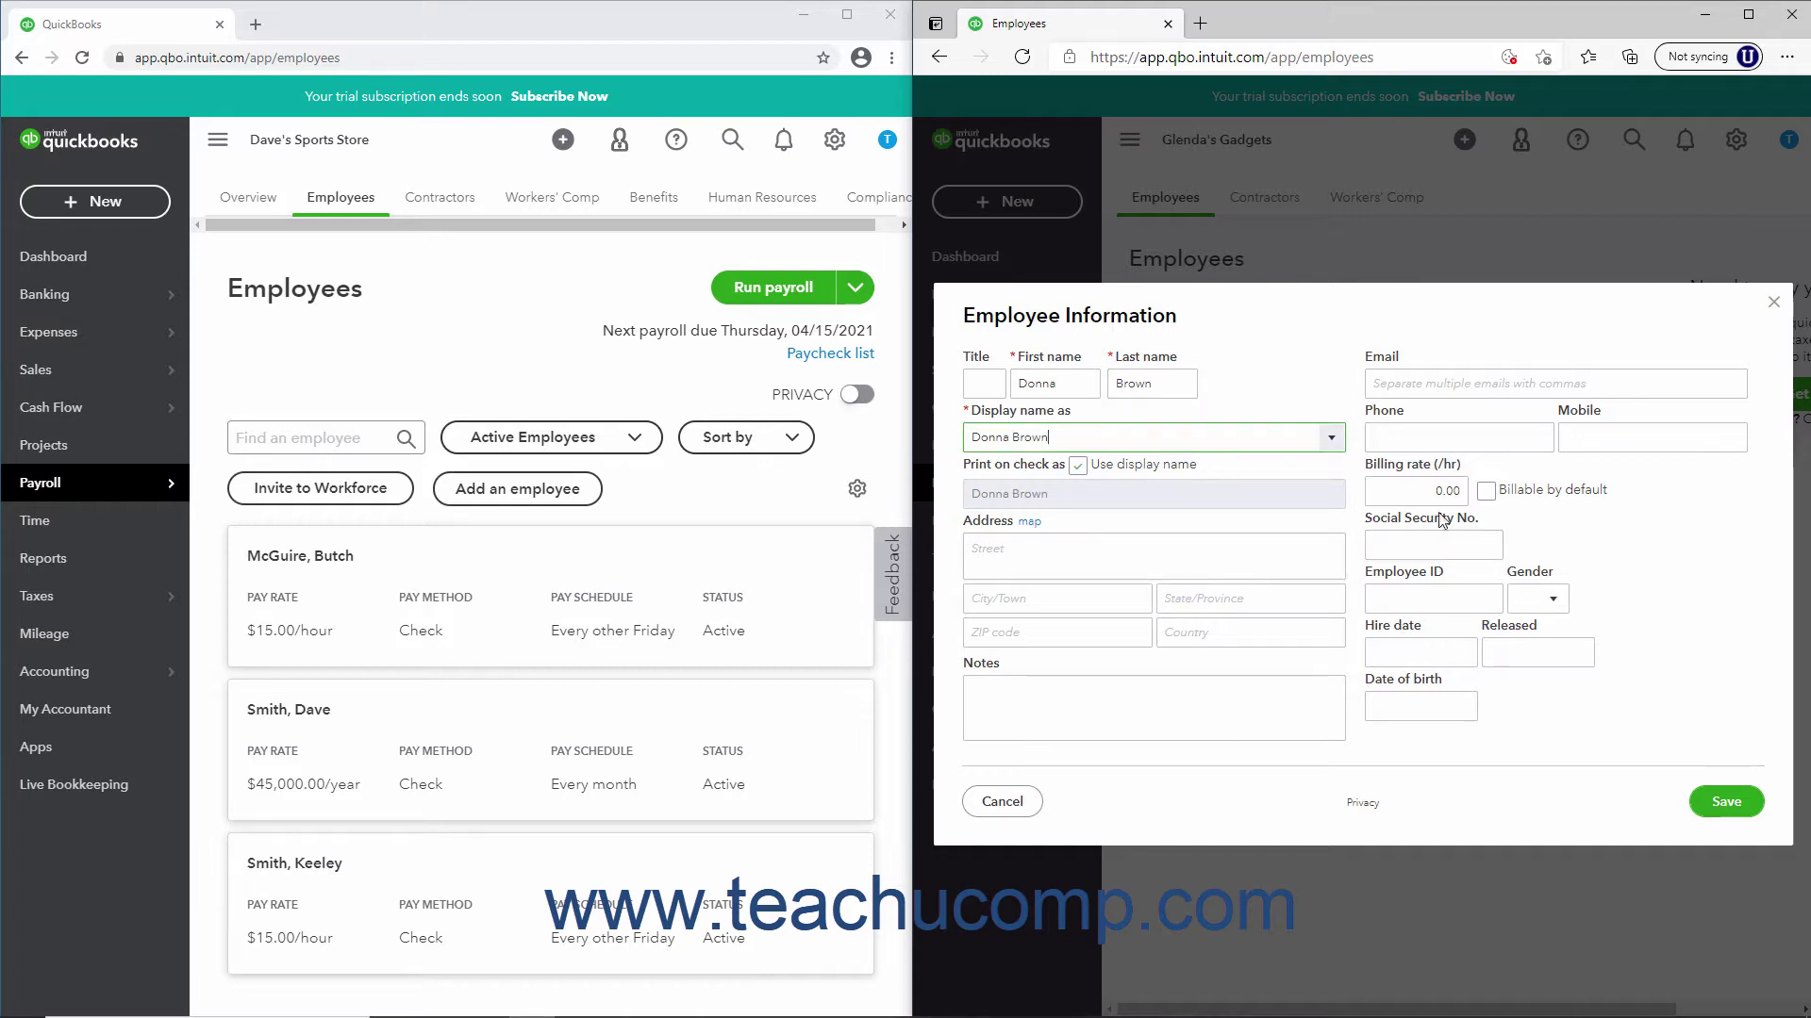
pyautogui.click(1433, 490)
pyautogui.write('20')
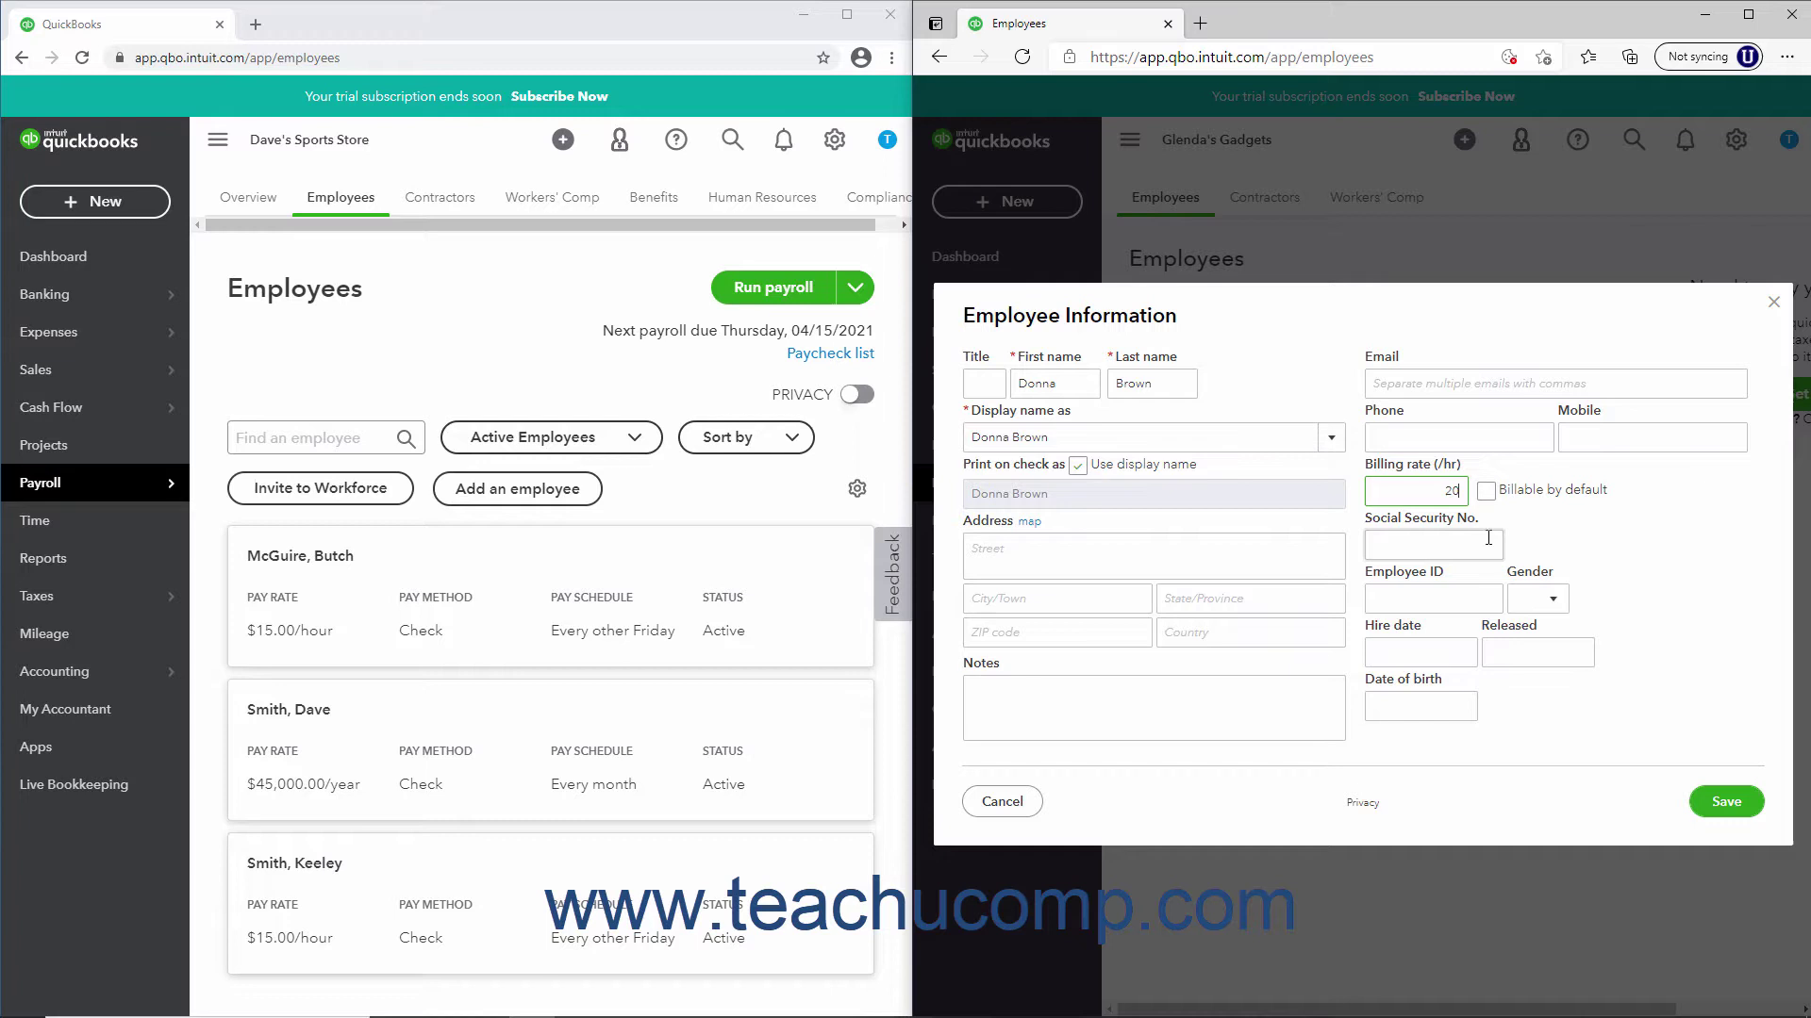
pyautogui.press('Tab')
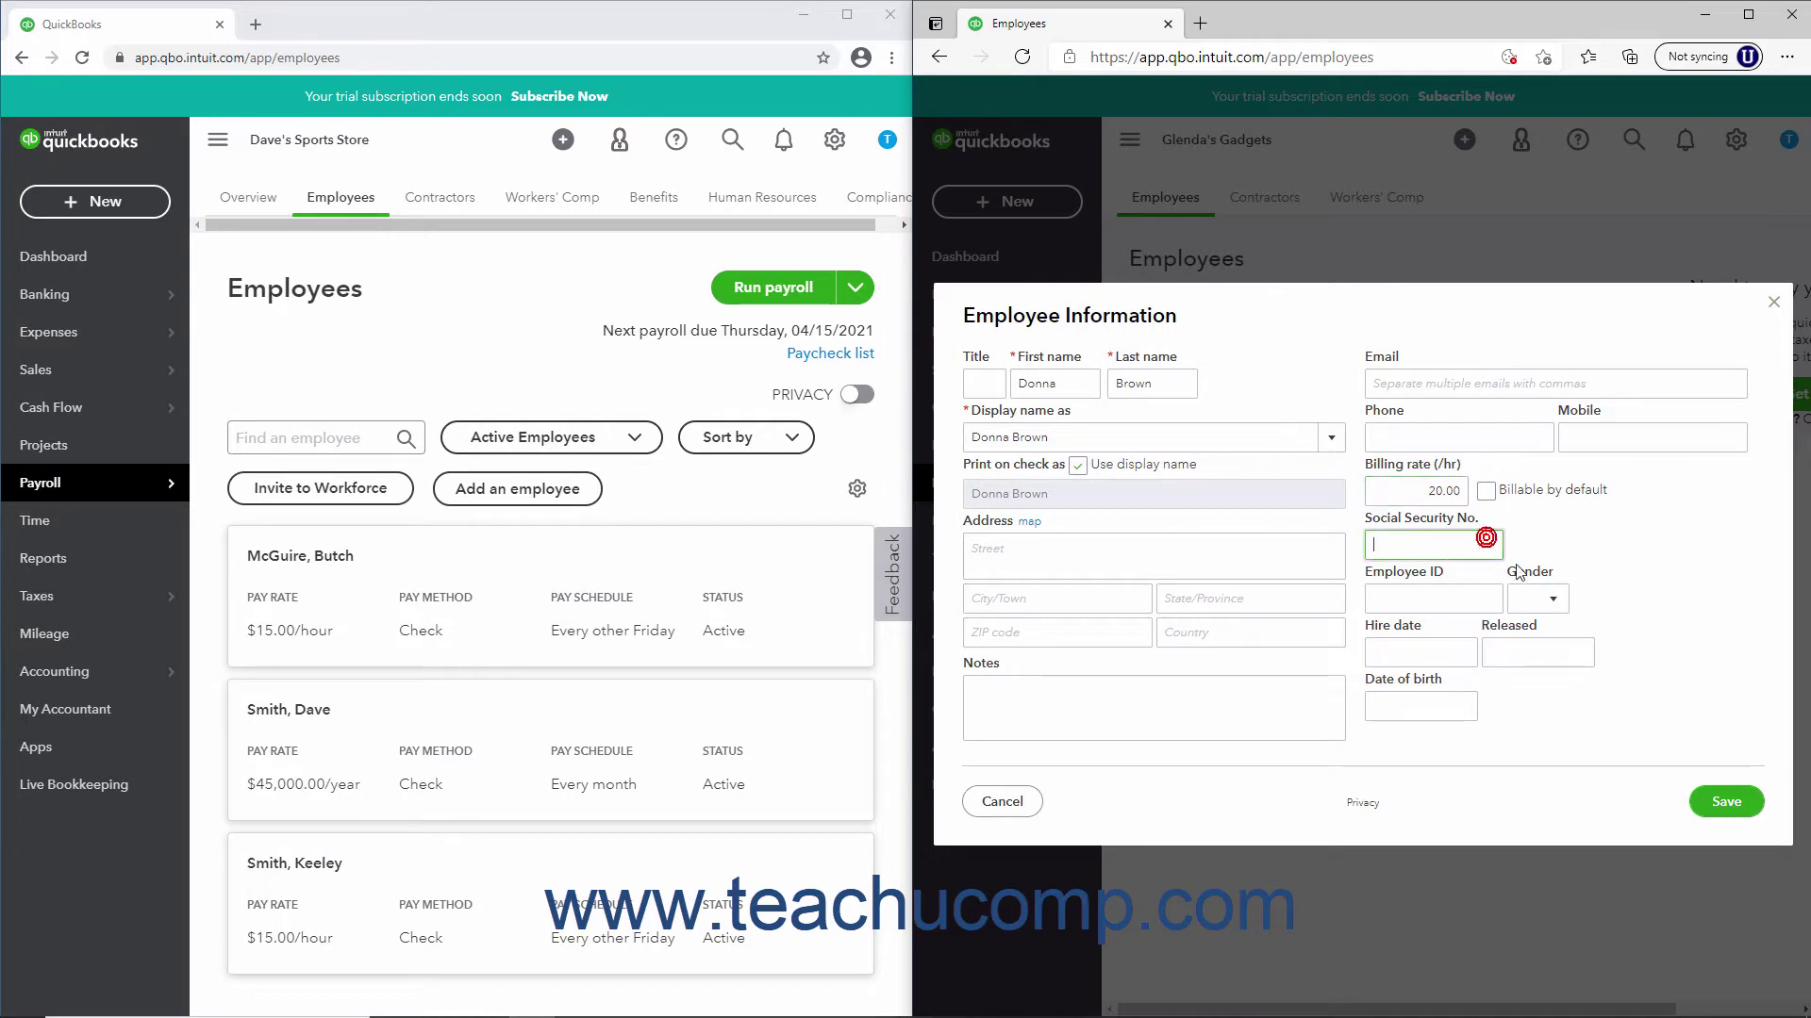
pyautogui.click(1721, 802)
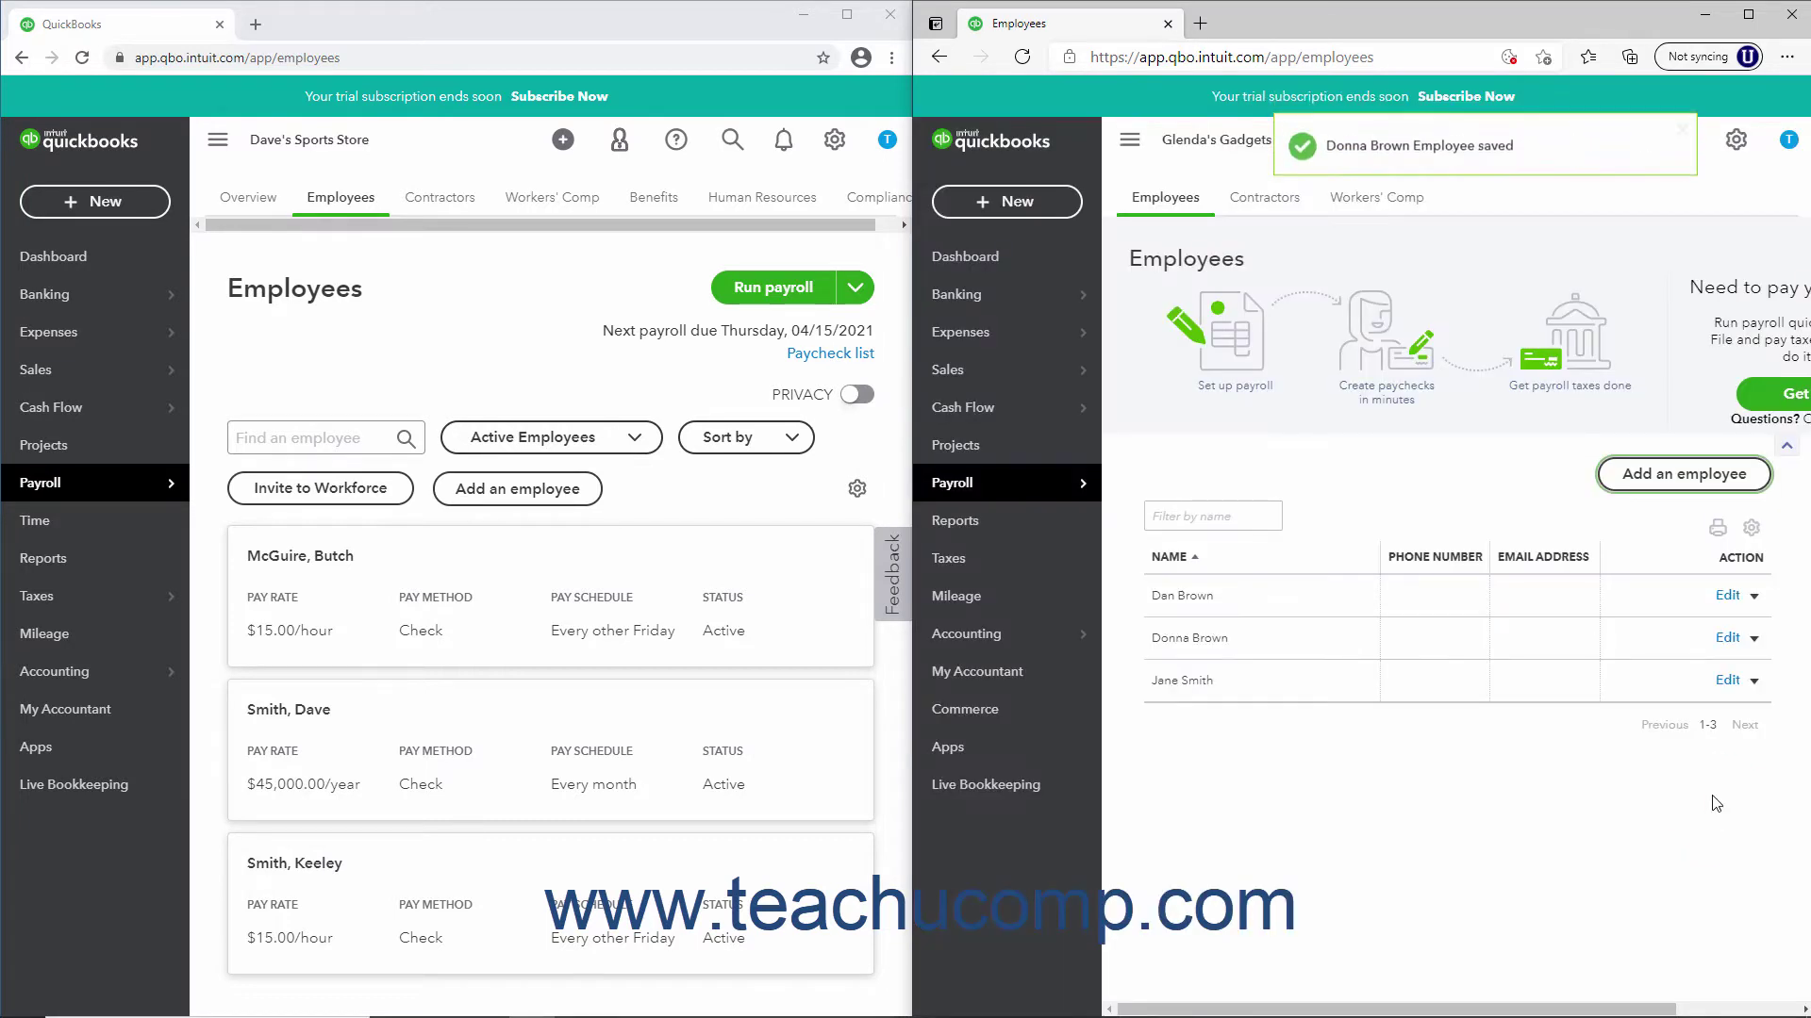
# Switch to Ian's Imports and show its Employees list with two employees
pyautogui.click(1736, 141)
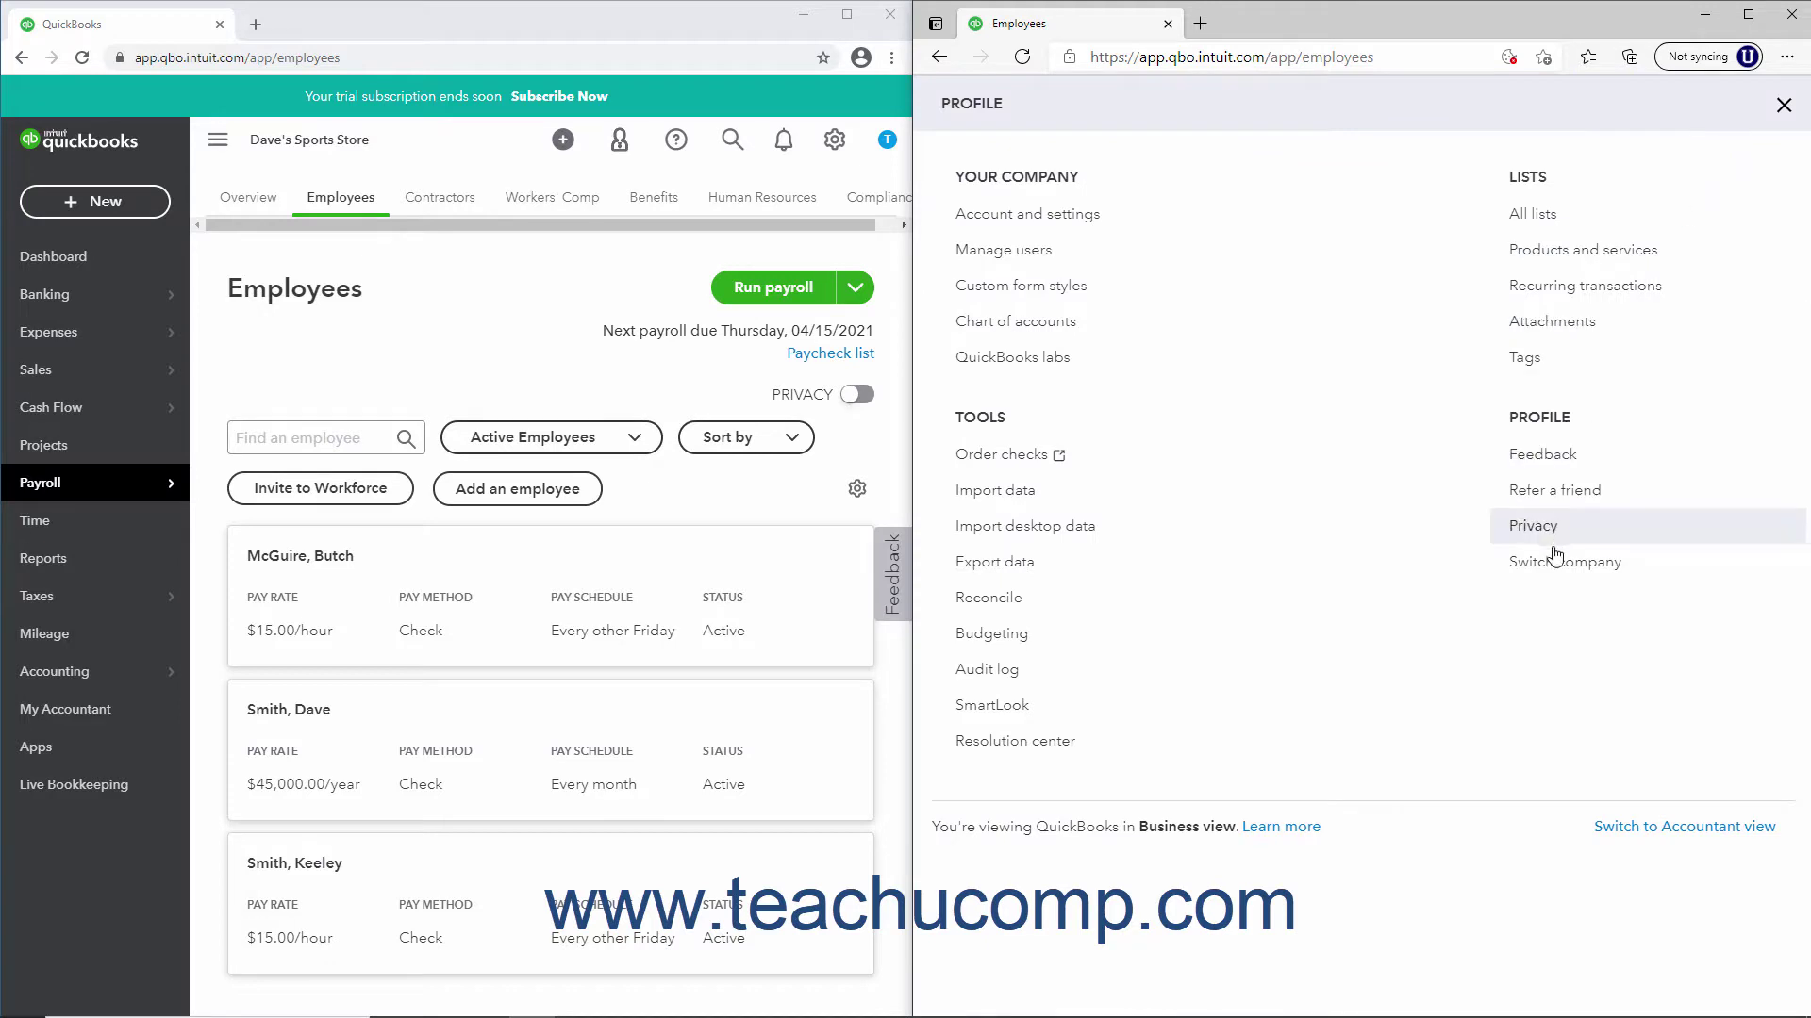
pyautogui.click(1557, 561)
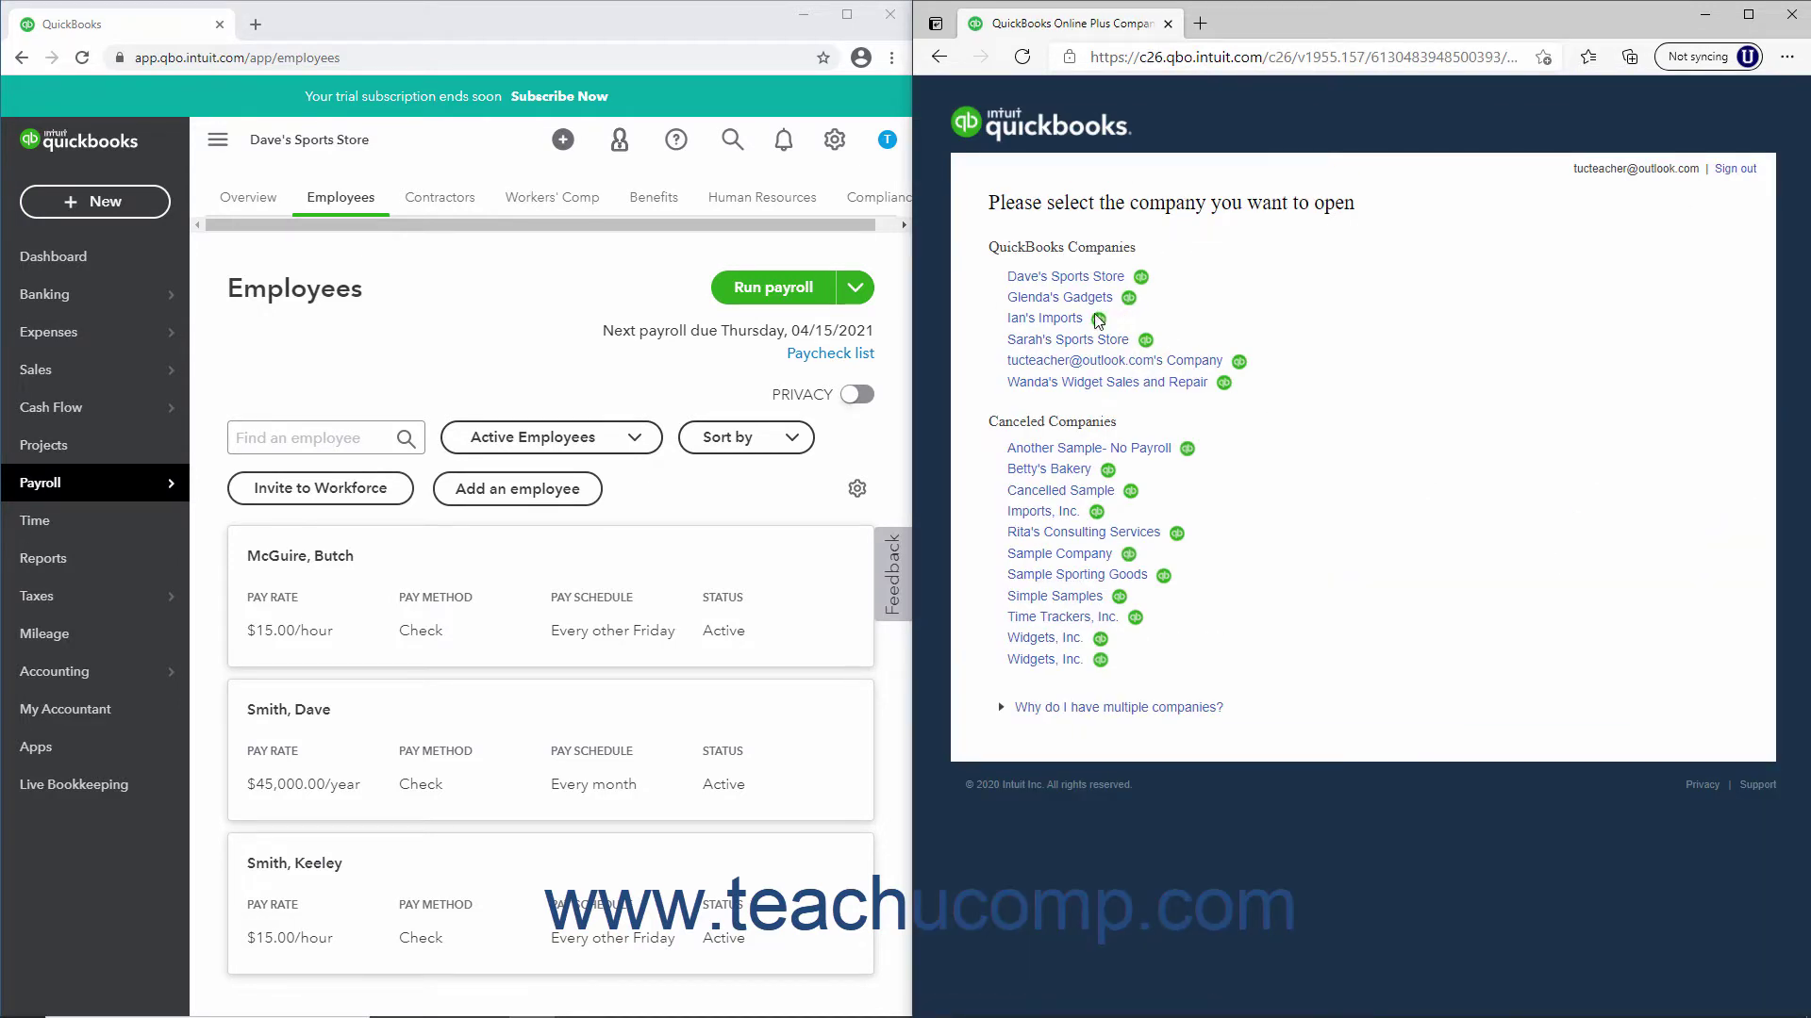
pyautogui.click(1068, 322)
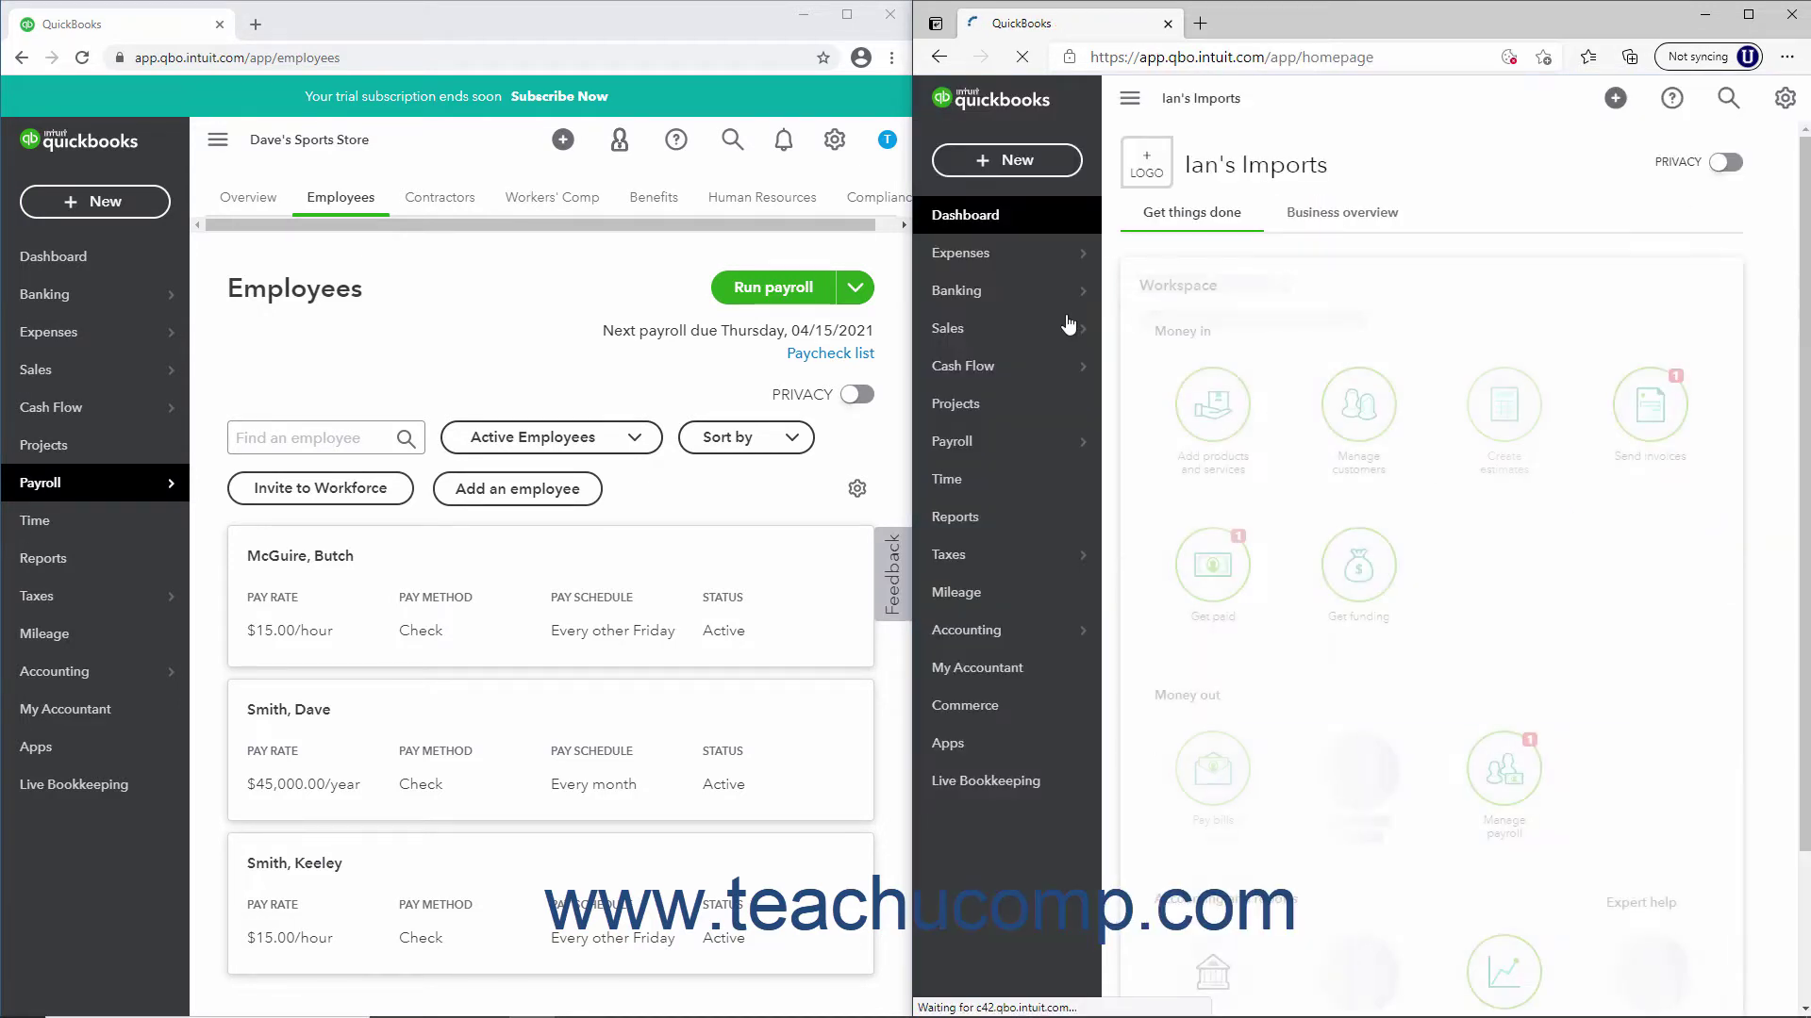
pyautogui.moveTo(1046, 483)
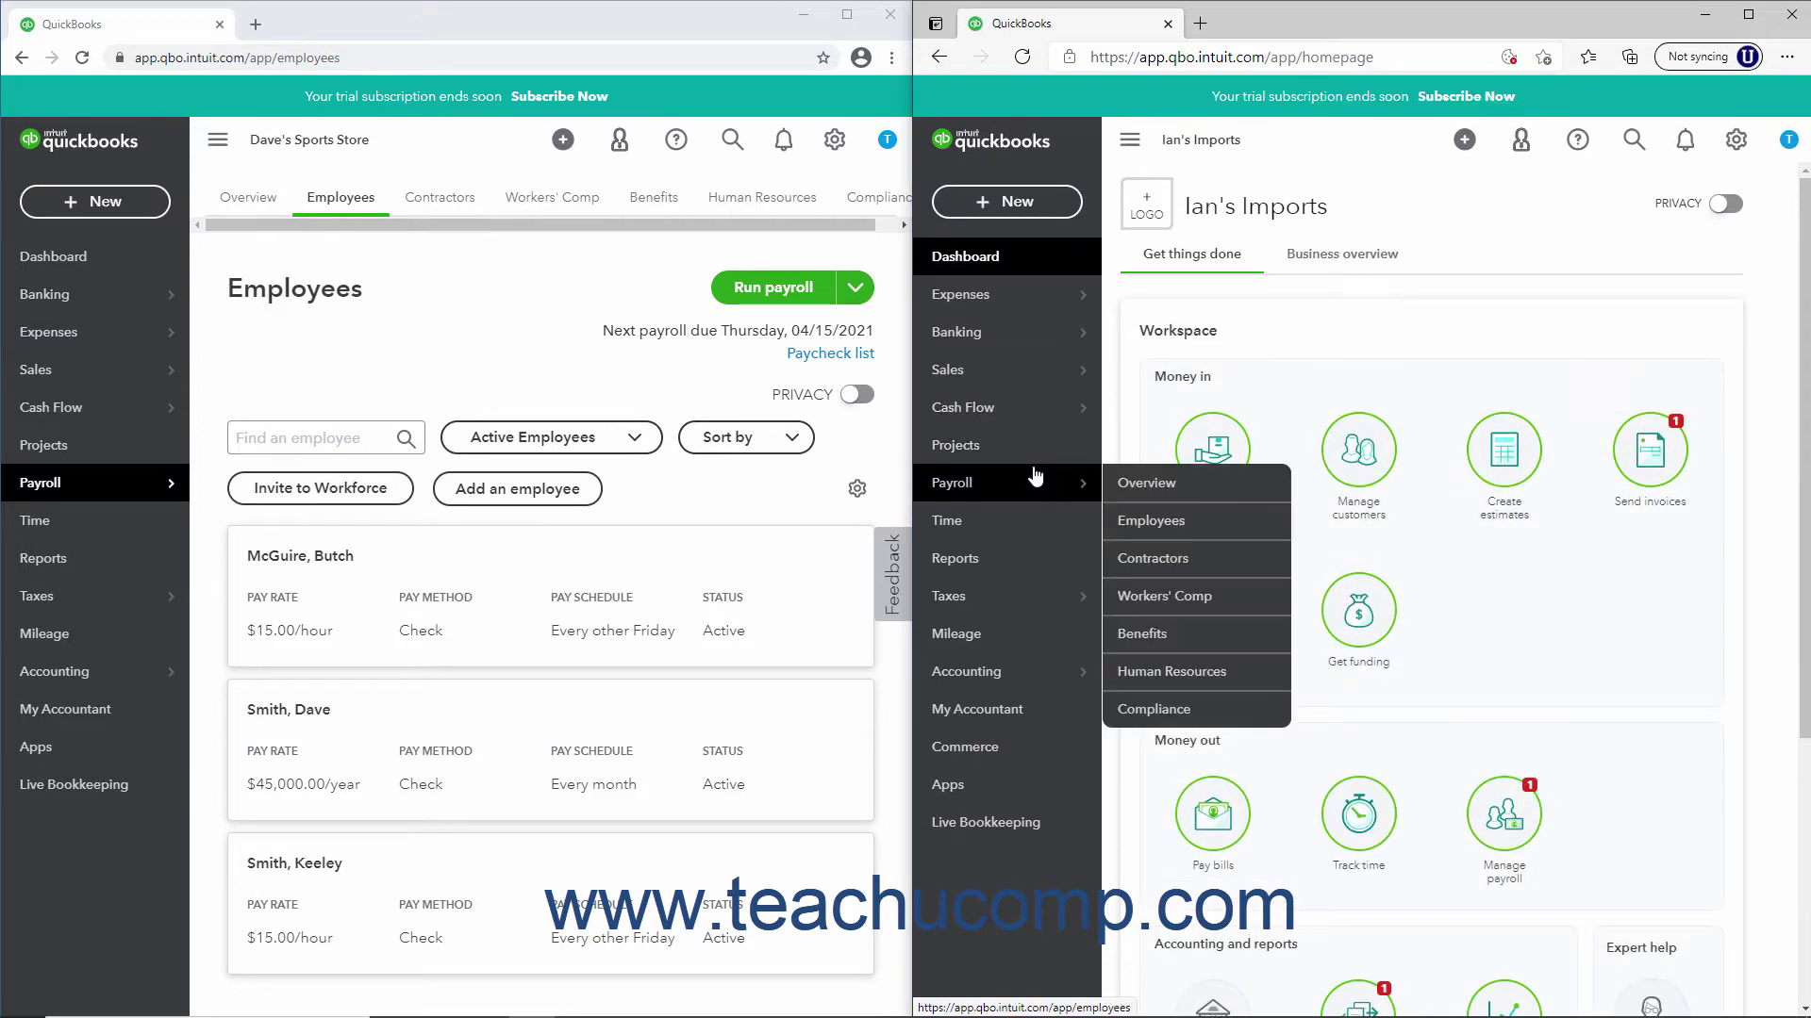
pyautogui.click(1122, 518)
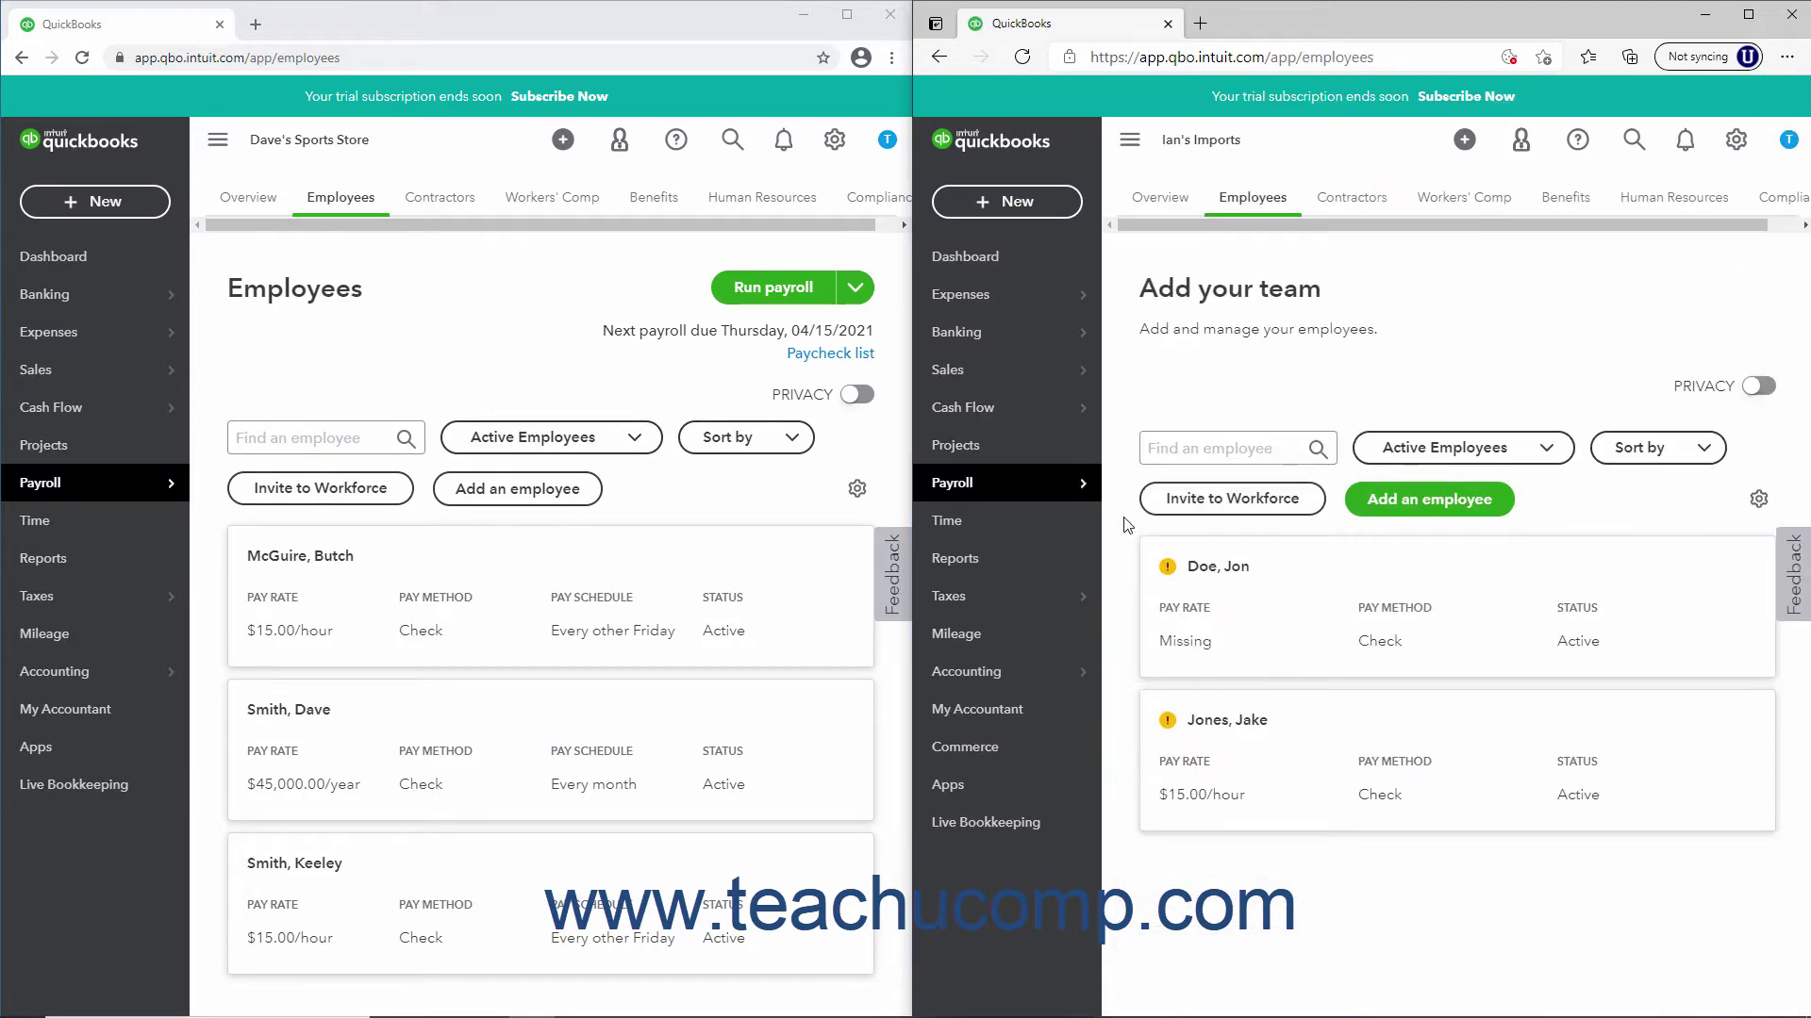
# Open a blank Add Employee form for Ian's Imports and look through its sections
pyautogui.click(1397, 517)
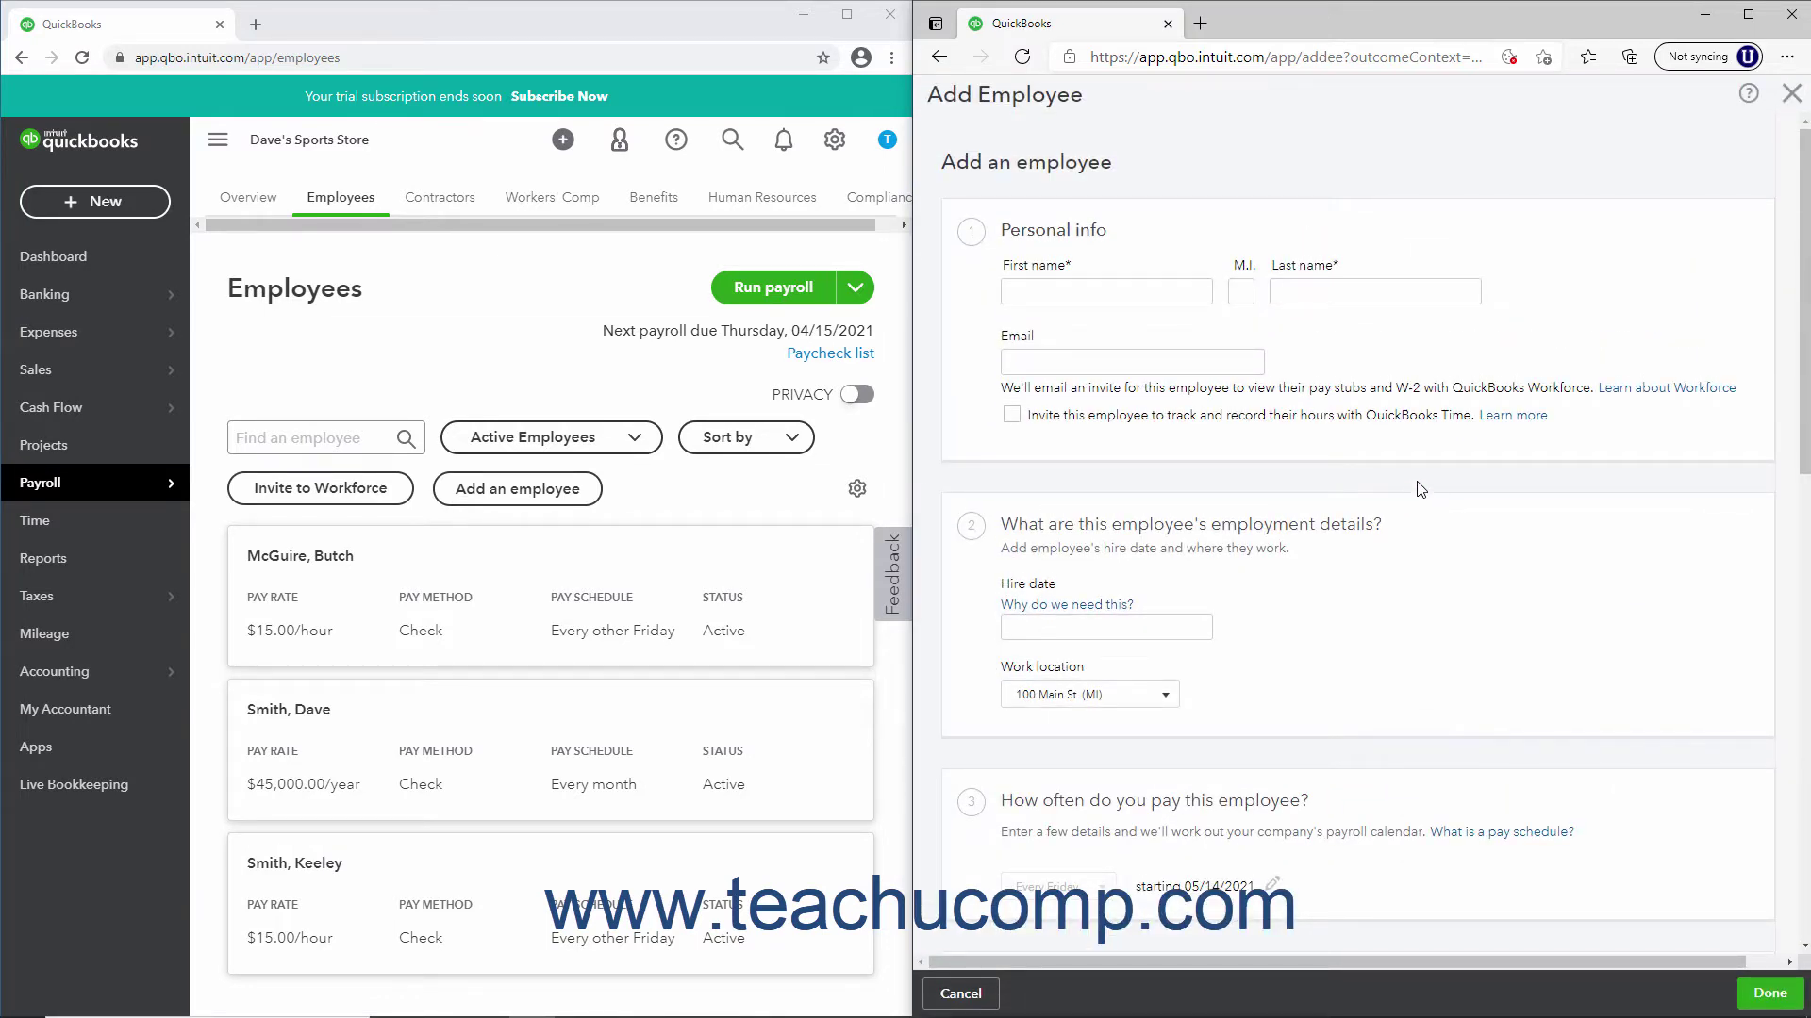
pyautogui.scroll(-10, 1421, 555)
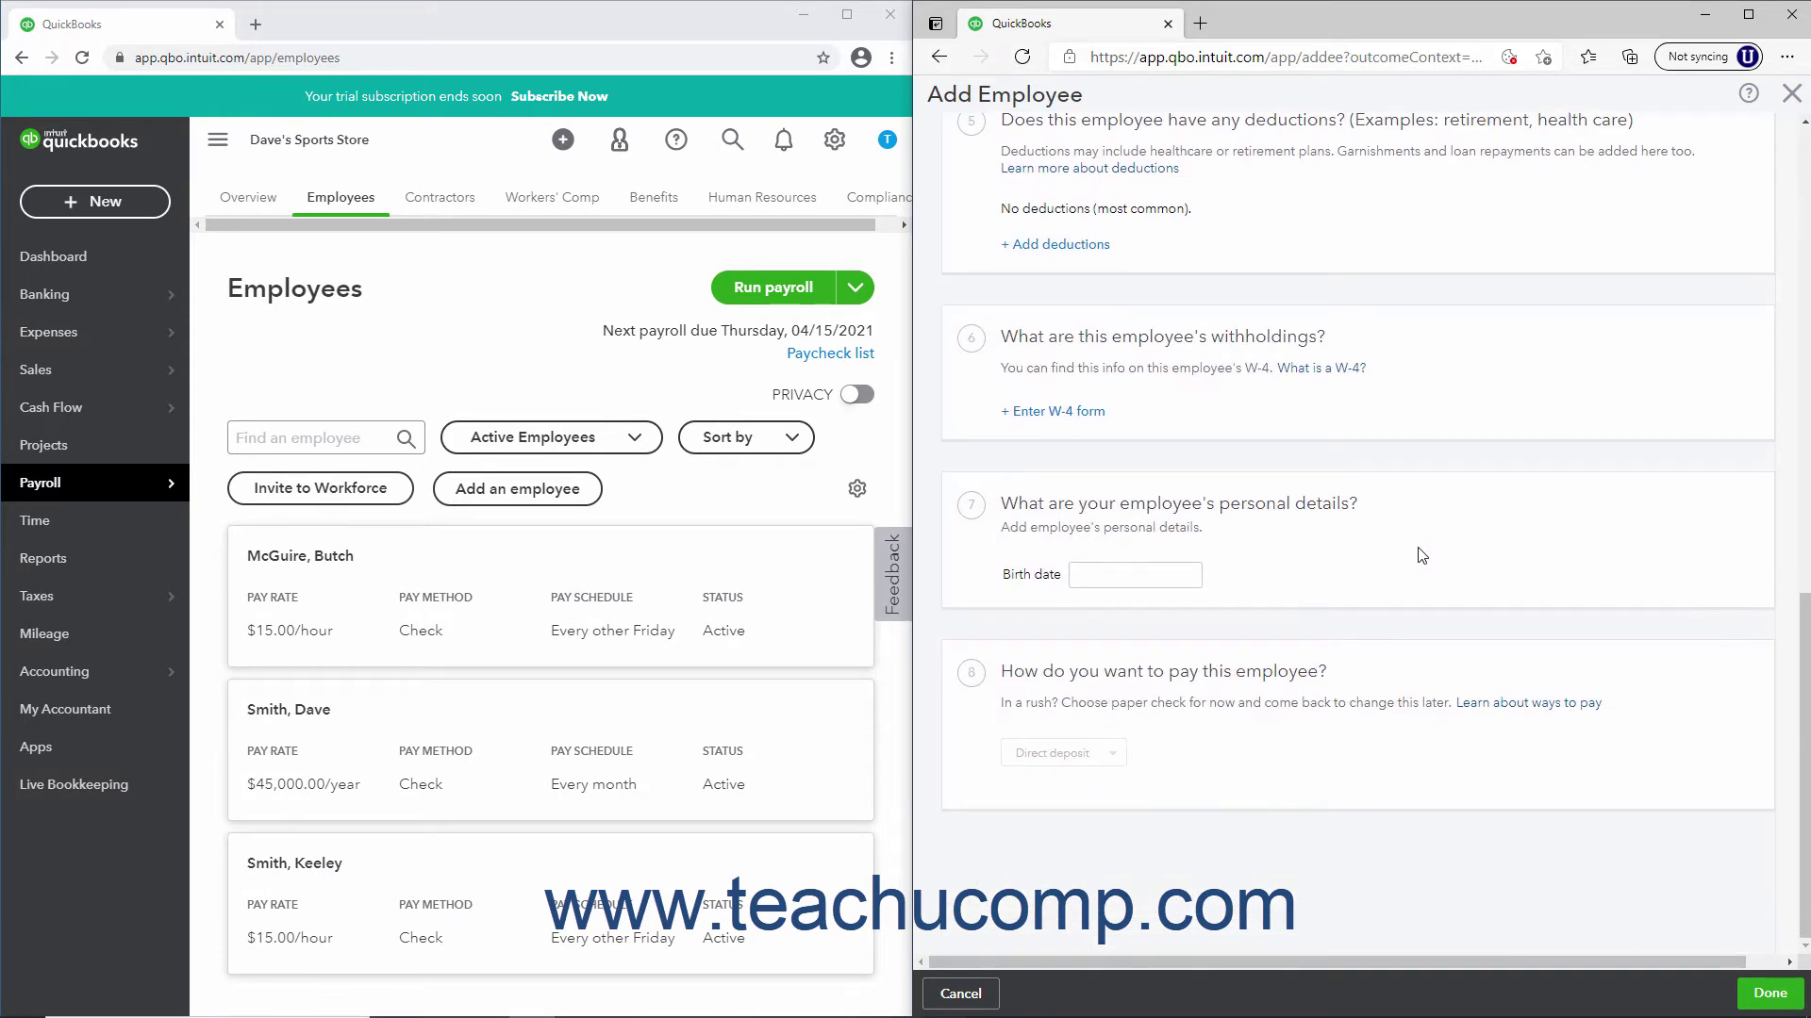
pyautogui.scroll(10, 1421, 555)
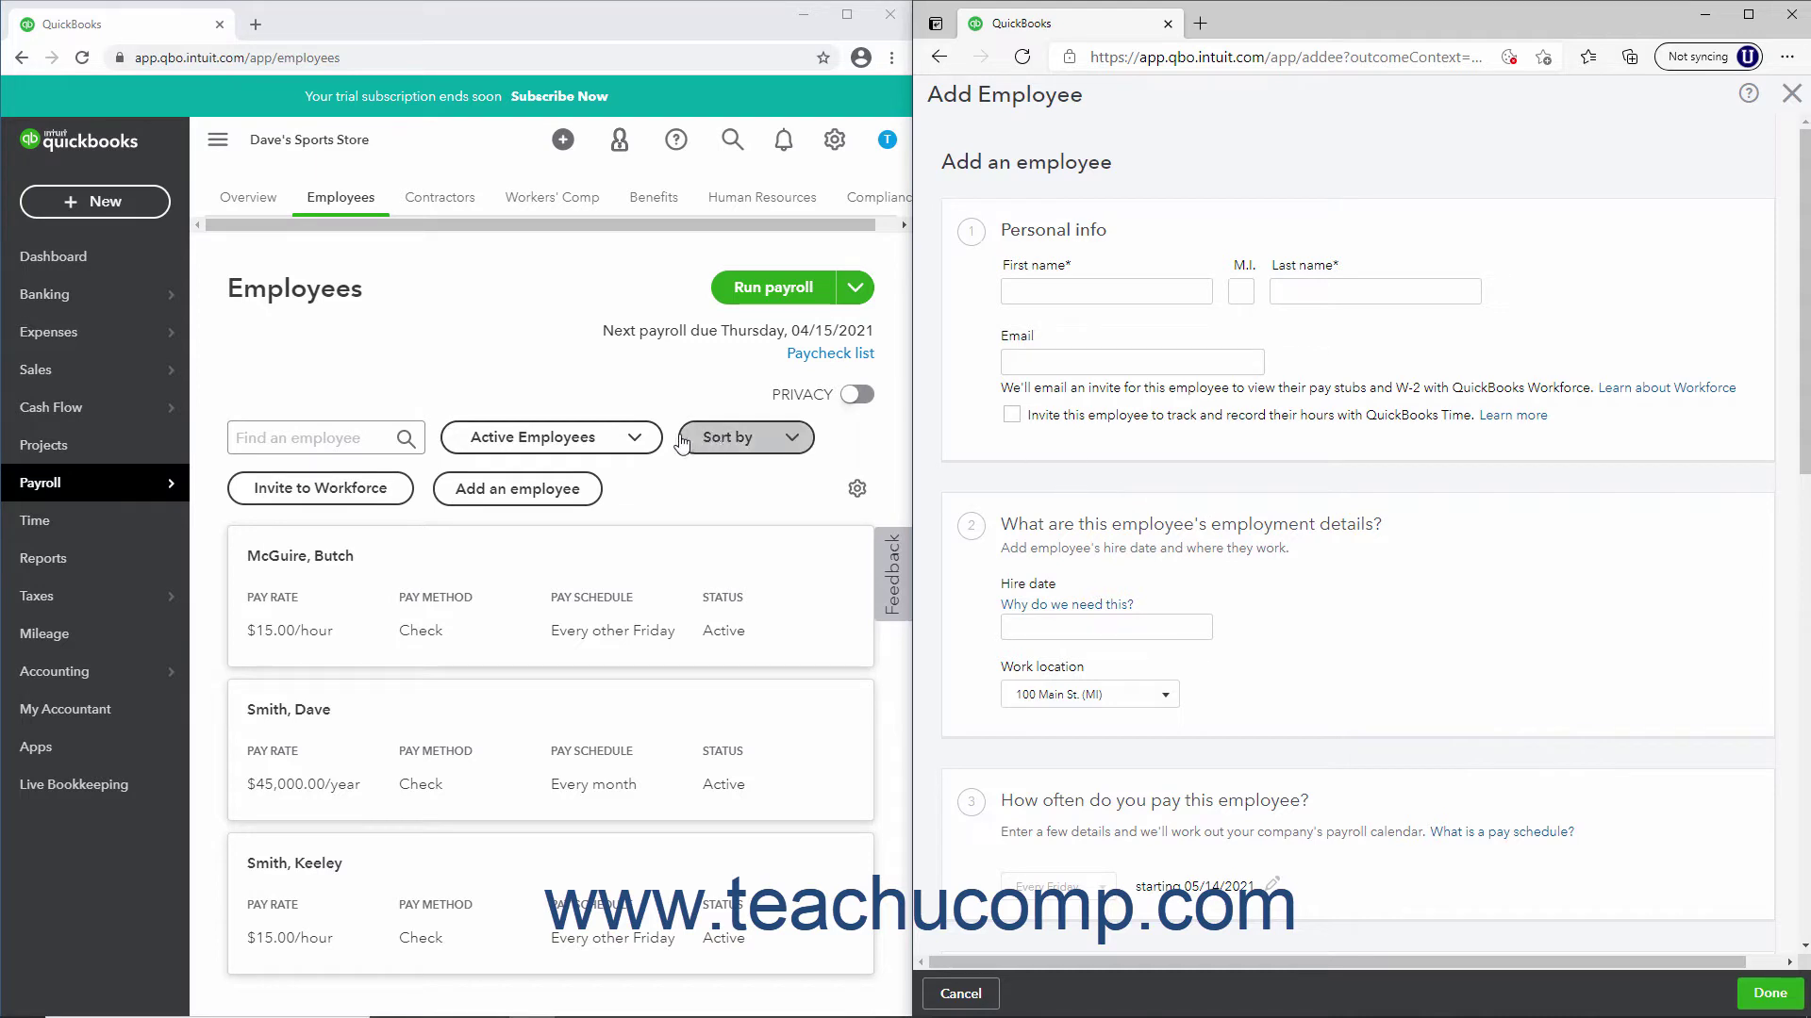
pyautogui.click(506, 370)
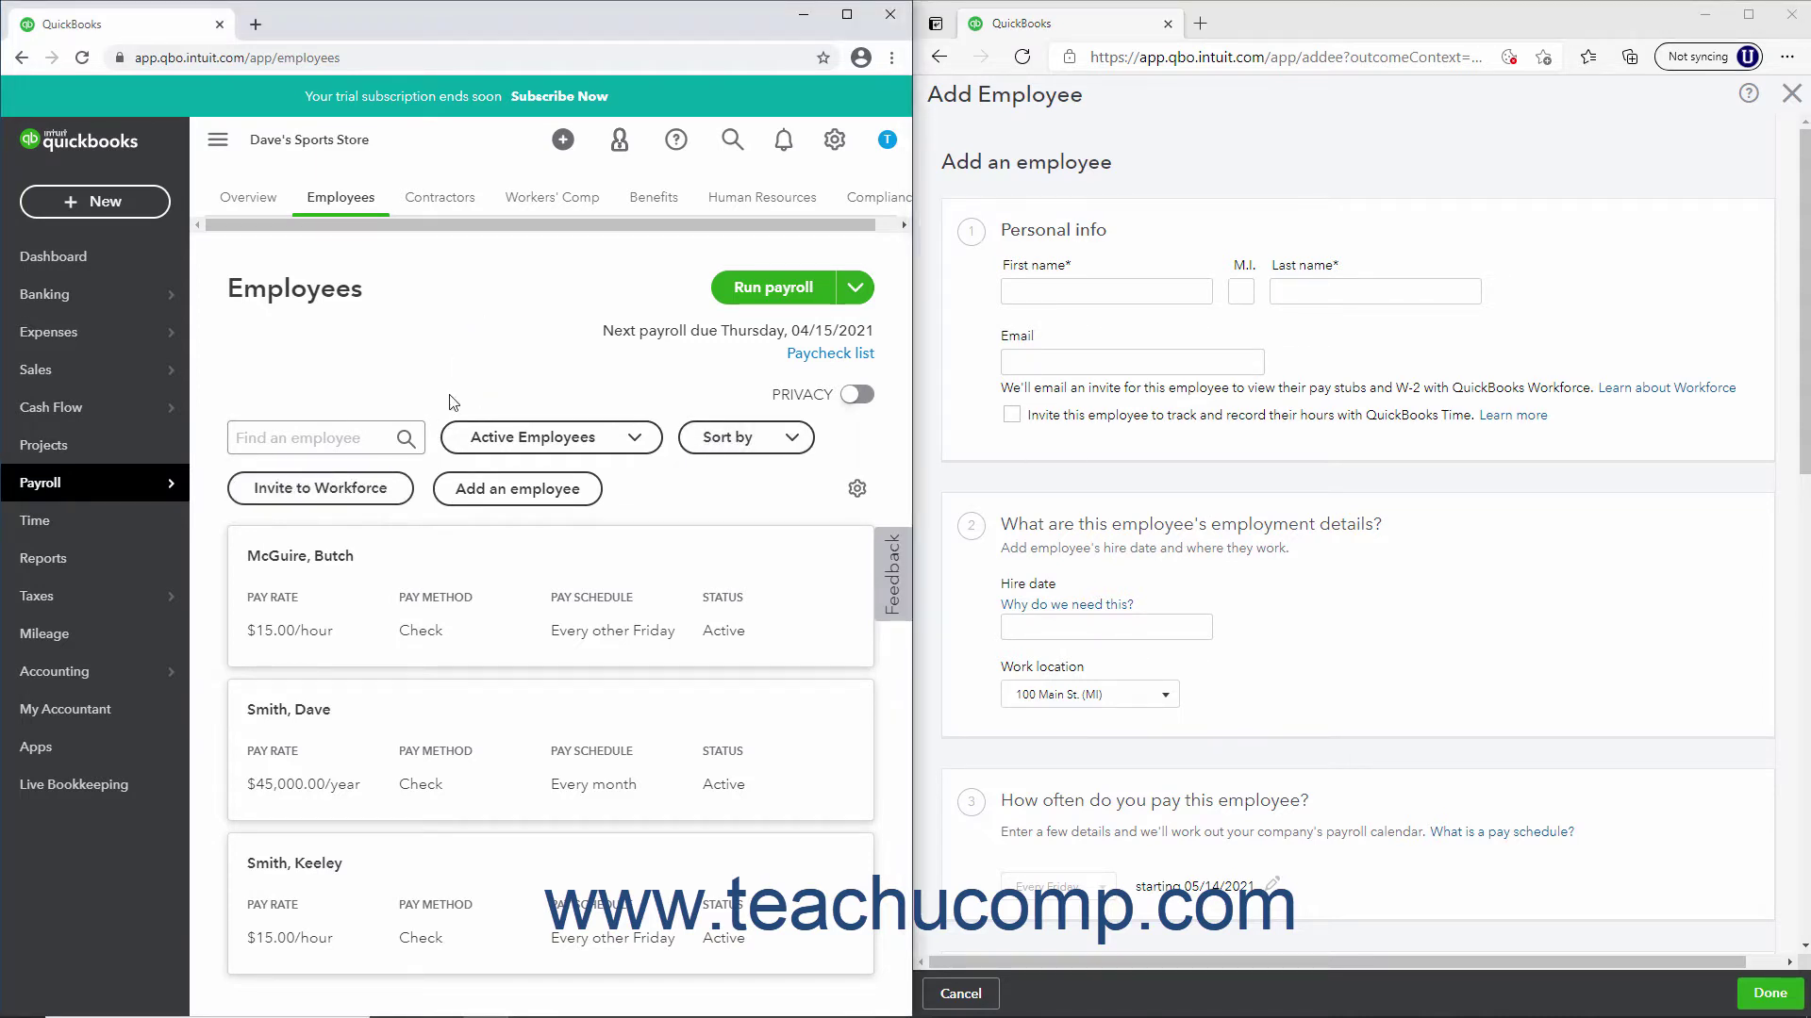
pyautogui.click(483, 488)
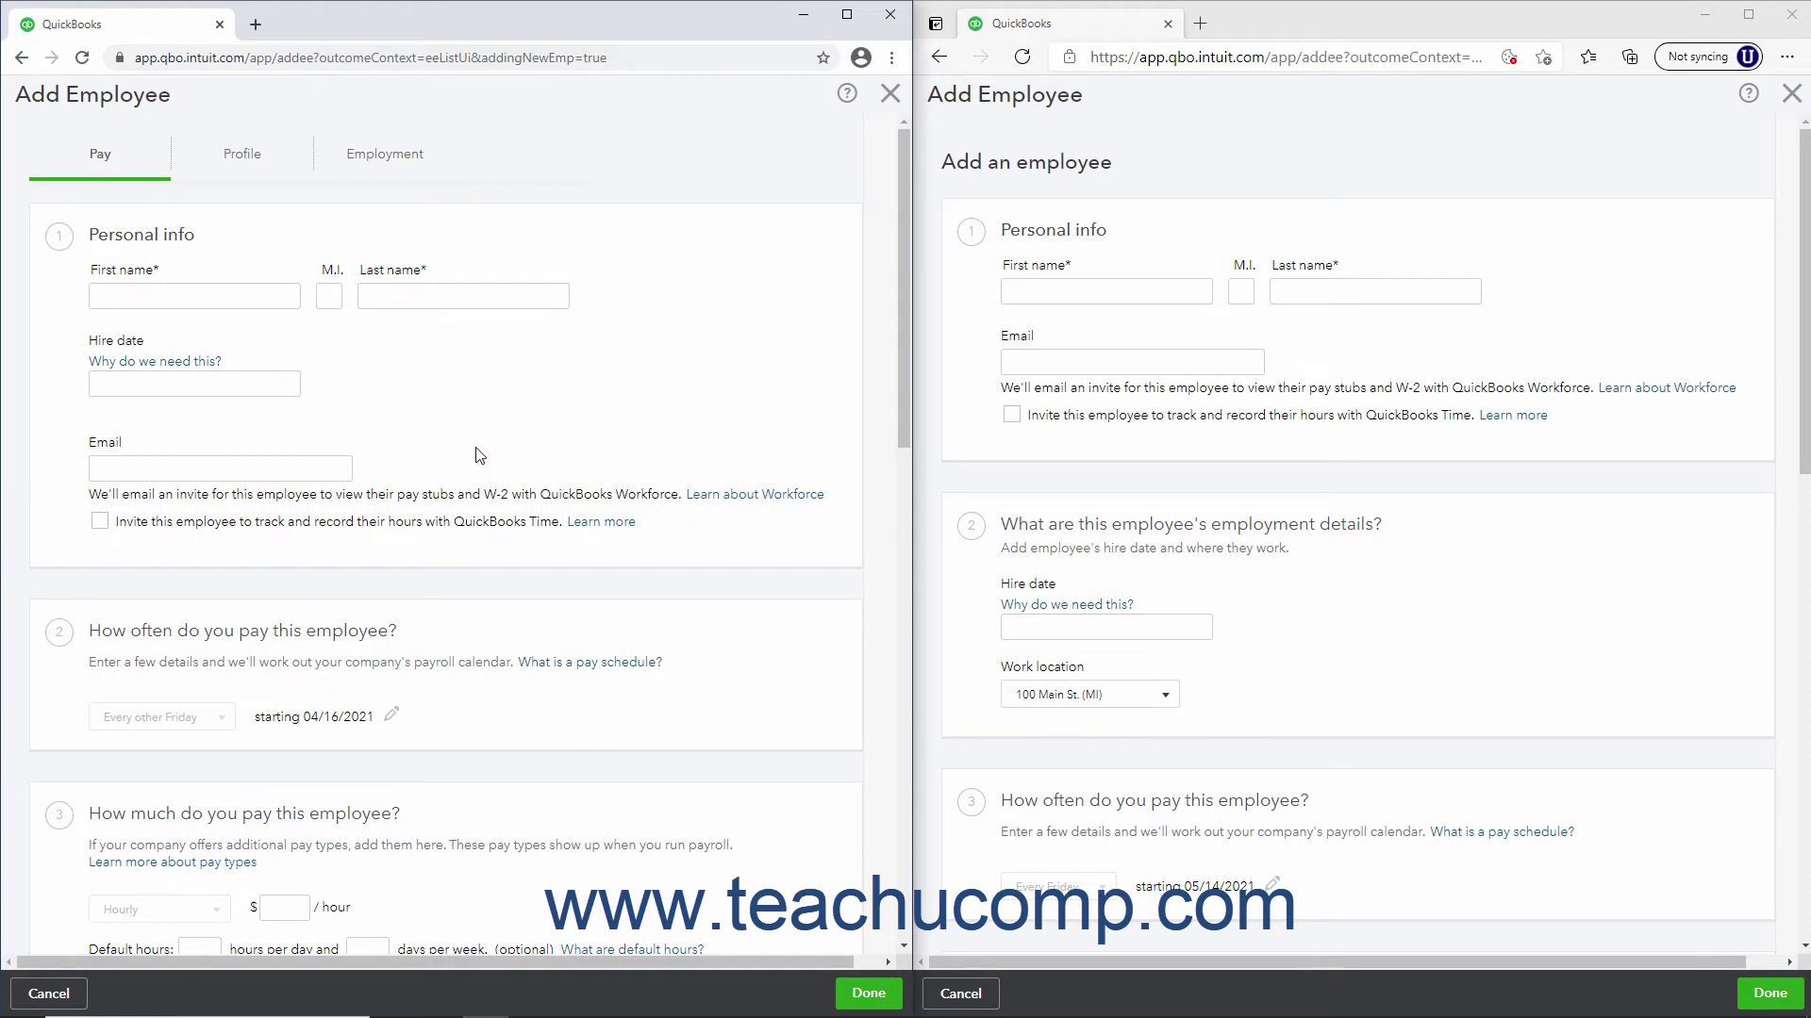
pyautogui.click(242, 153)
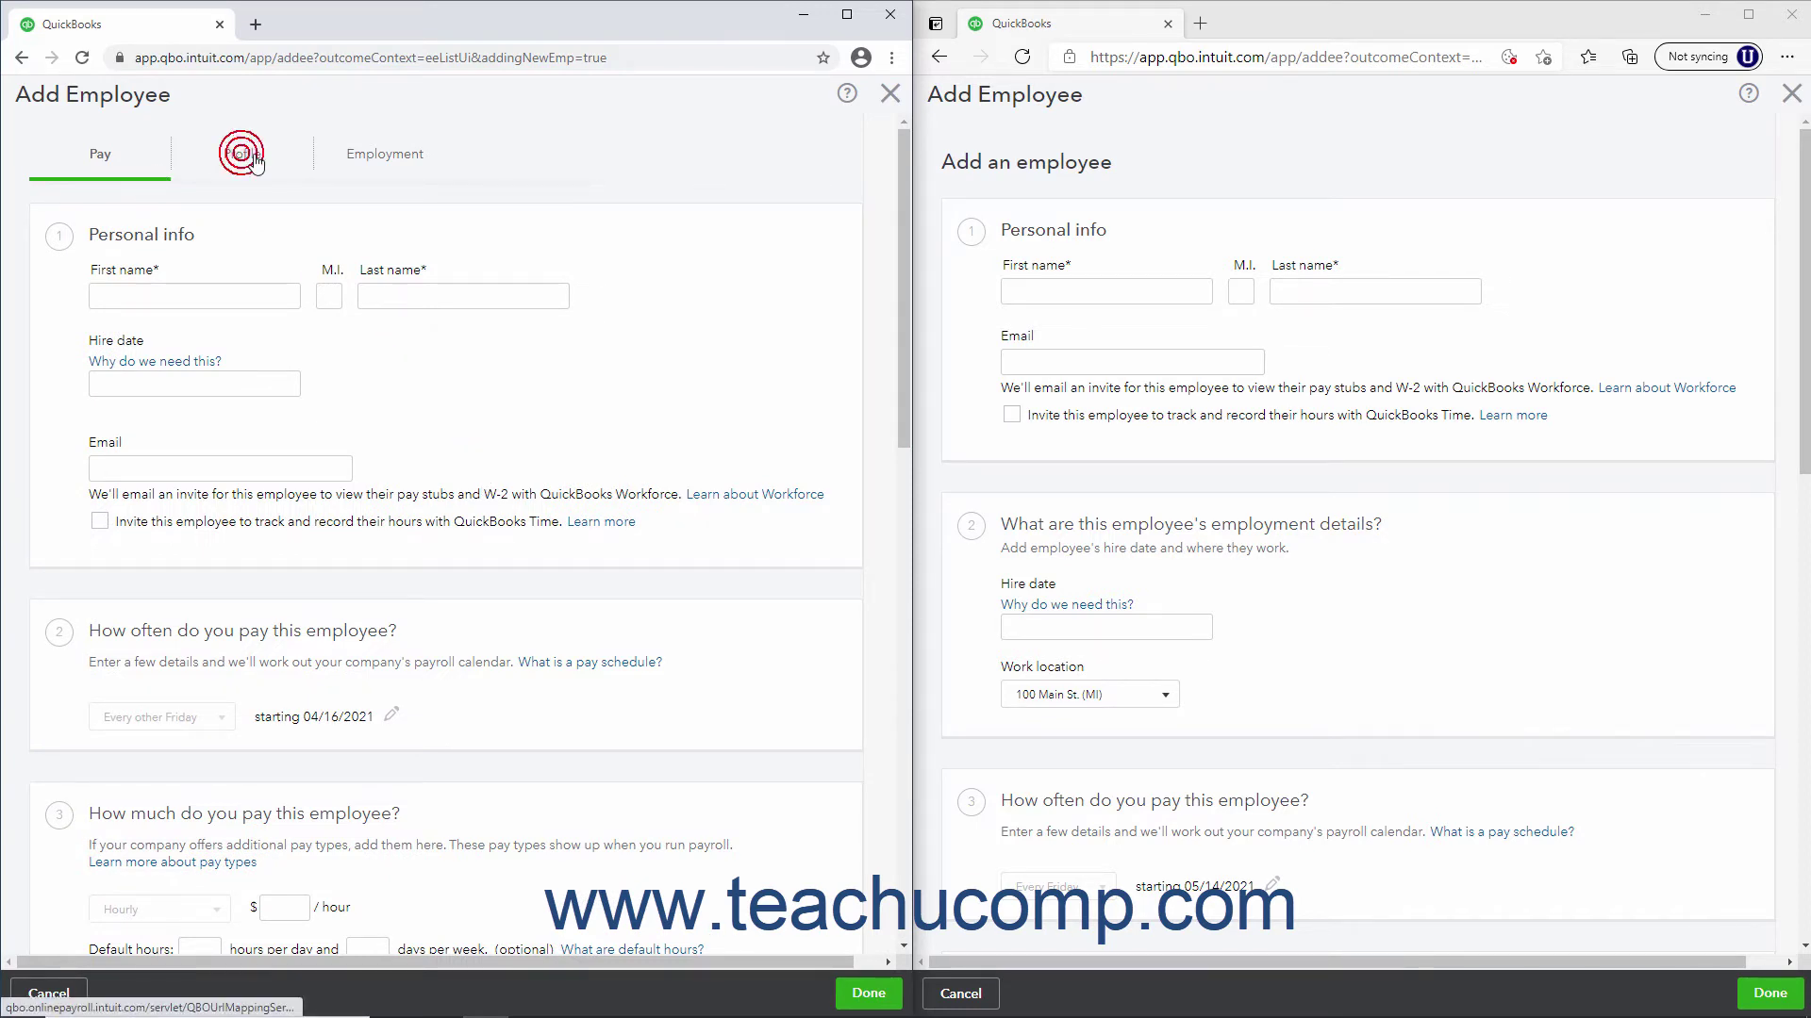
pyautogui.click(371, 161)
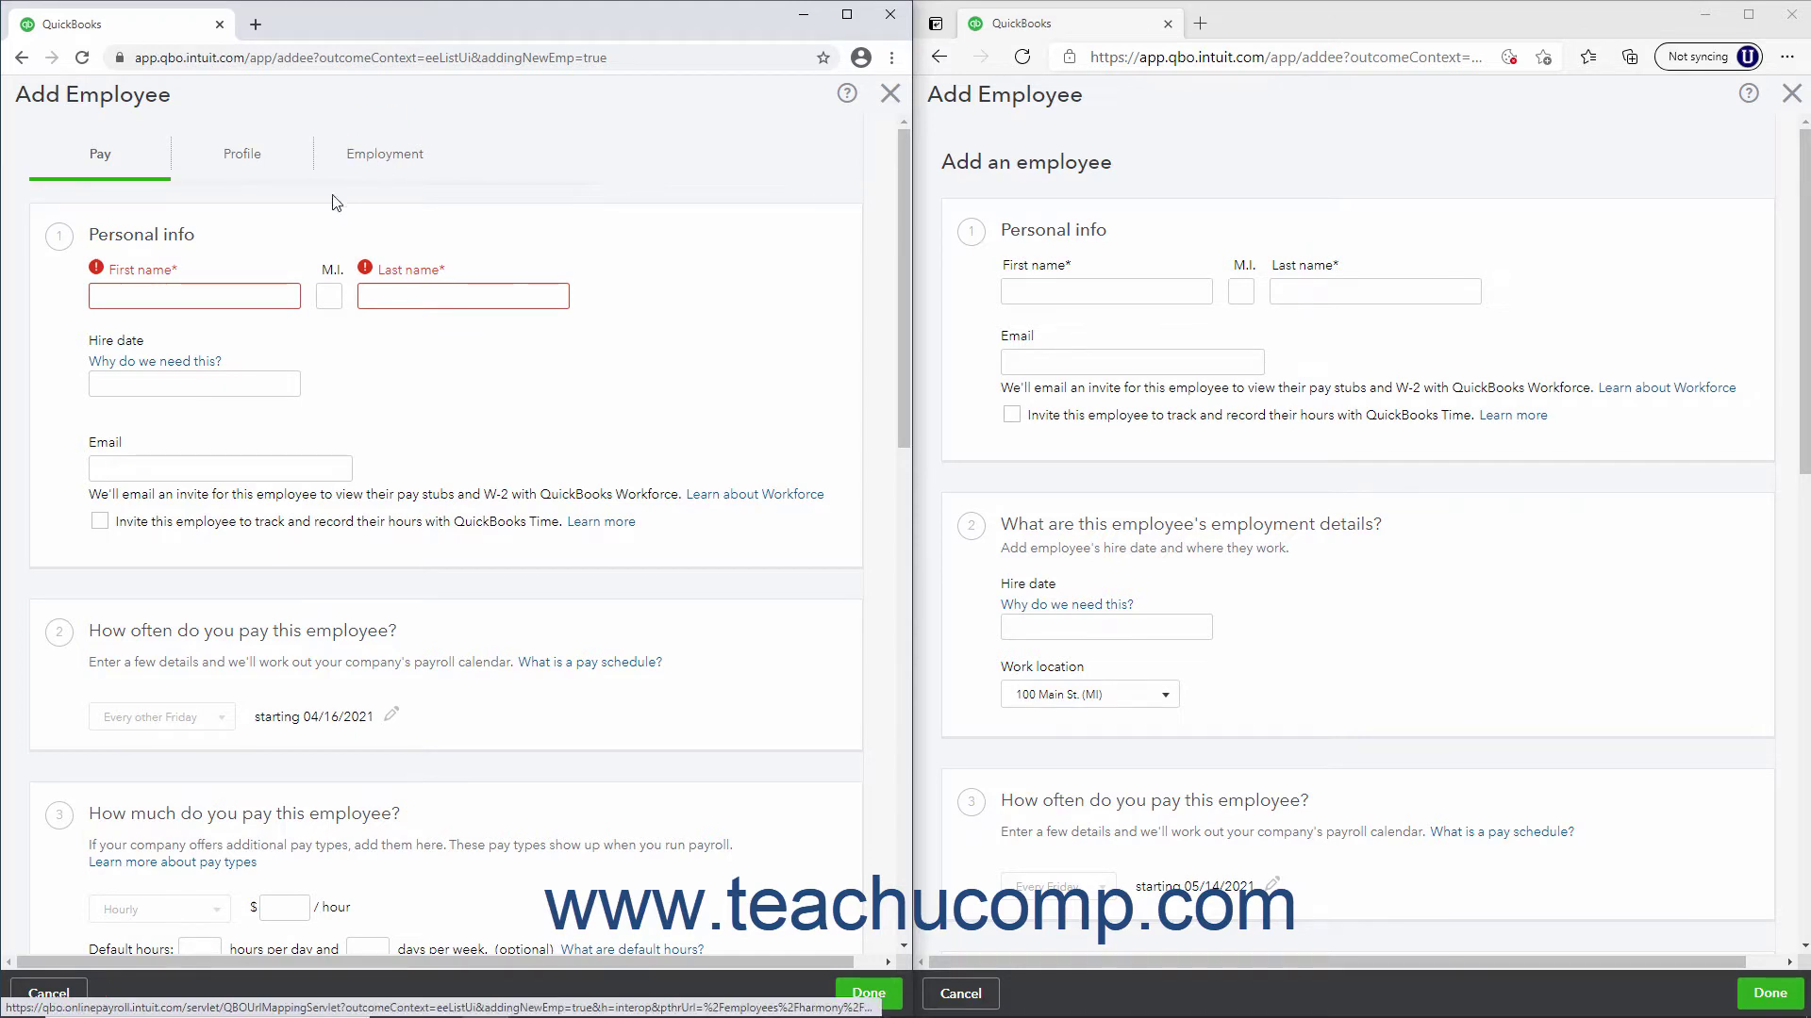
pyautogui.click(174, 270)
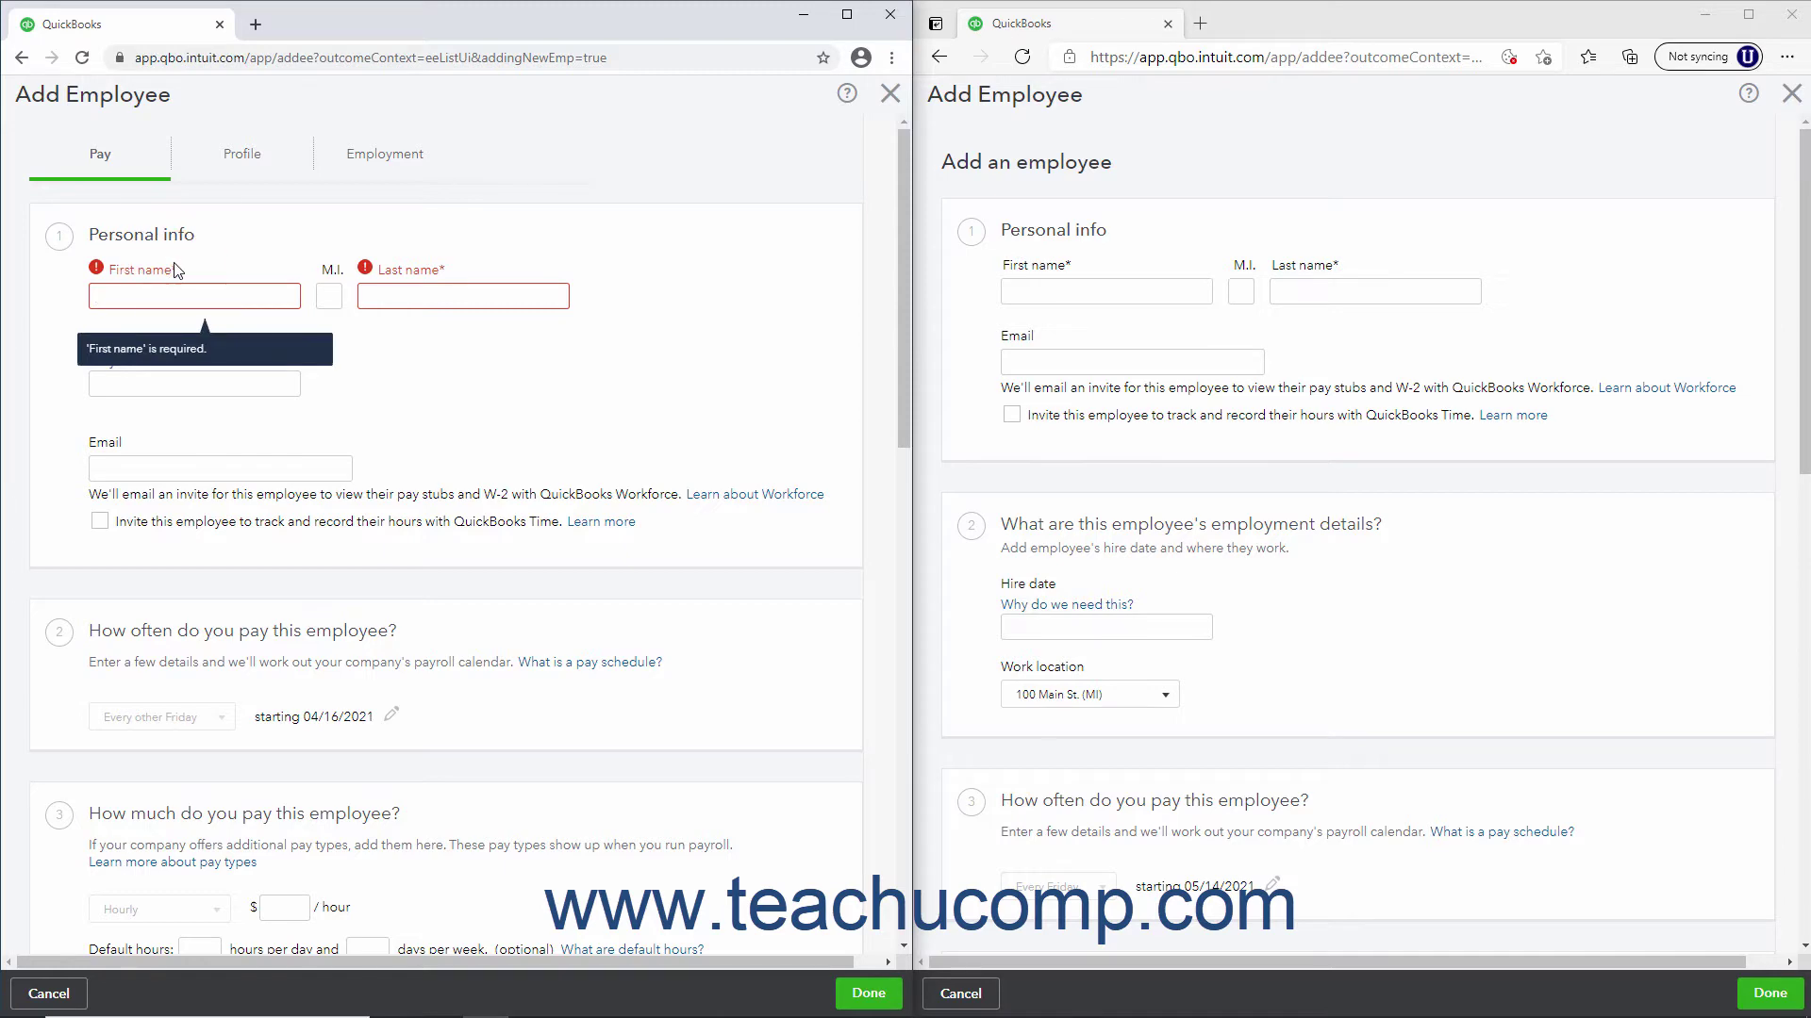
pyautogui.scroll(-7, 255, 507)
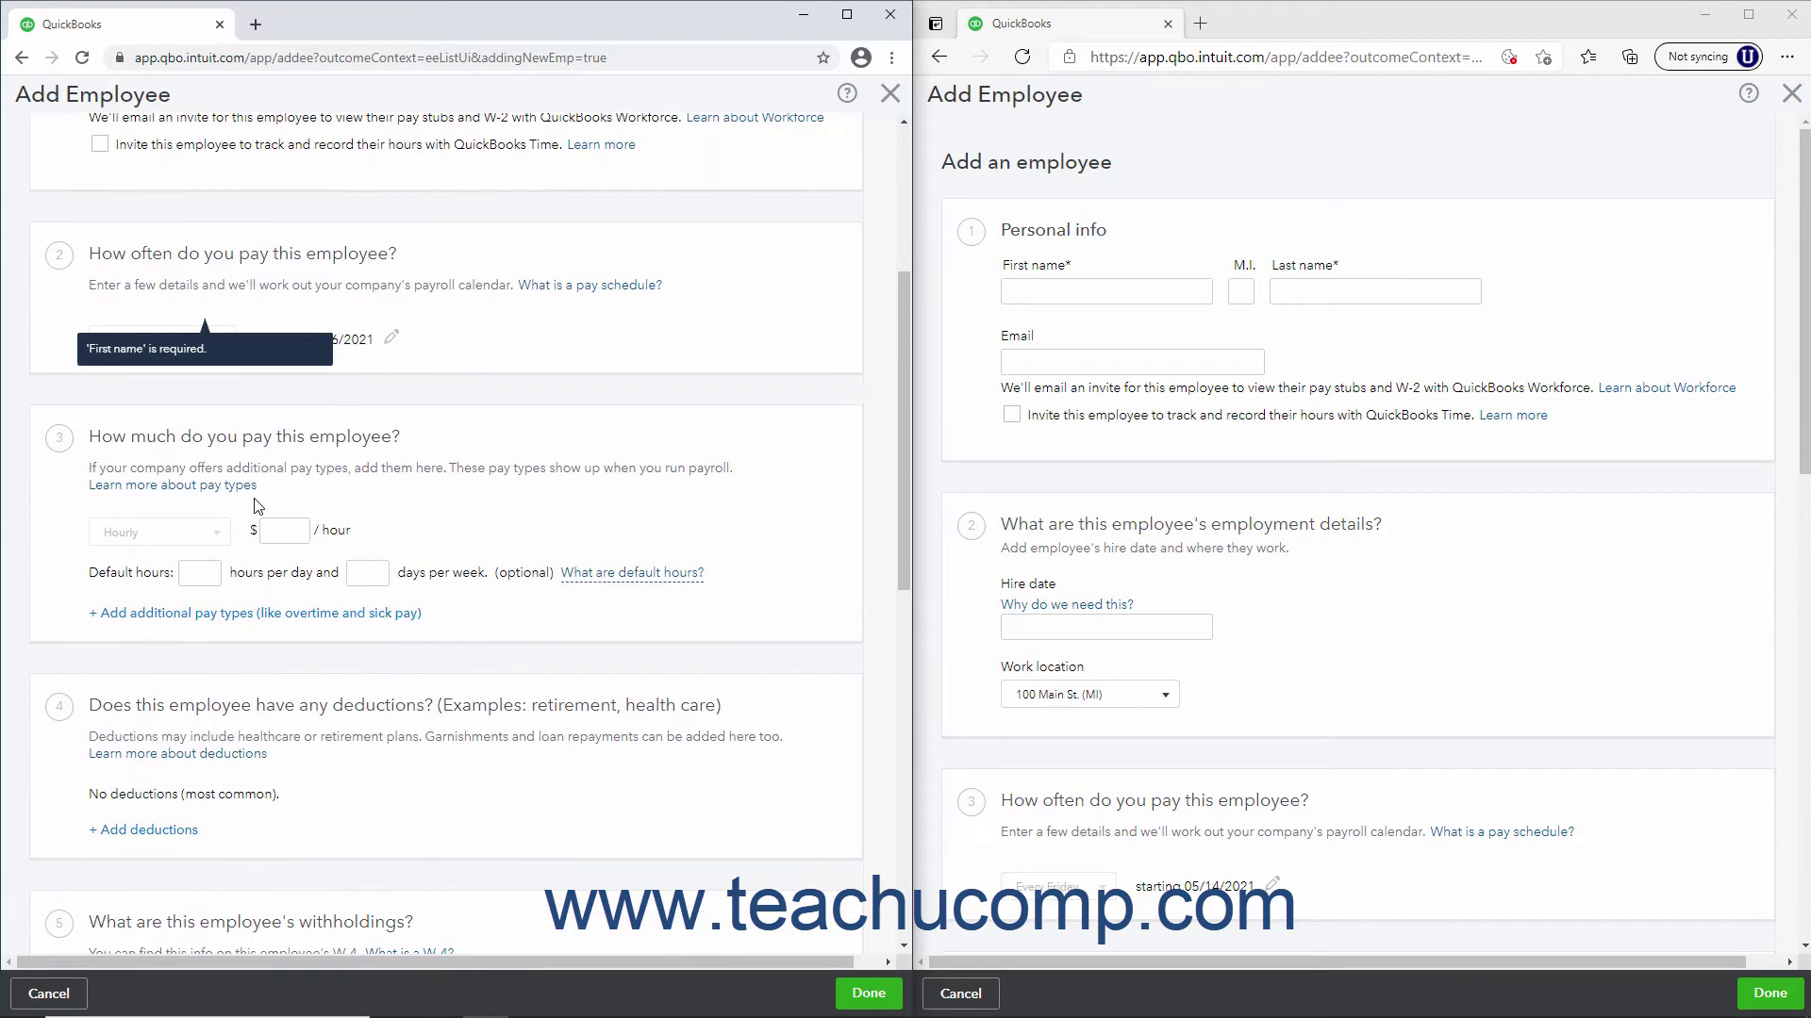
pyautogui.scroll(7, 255, 507)
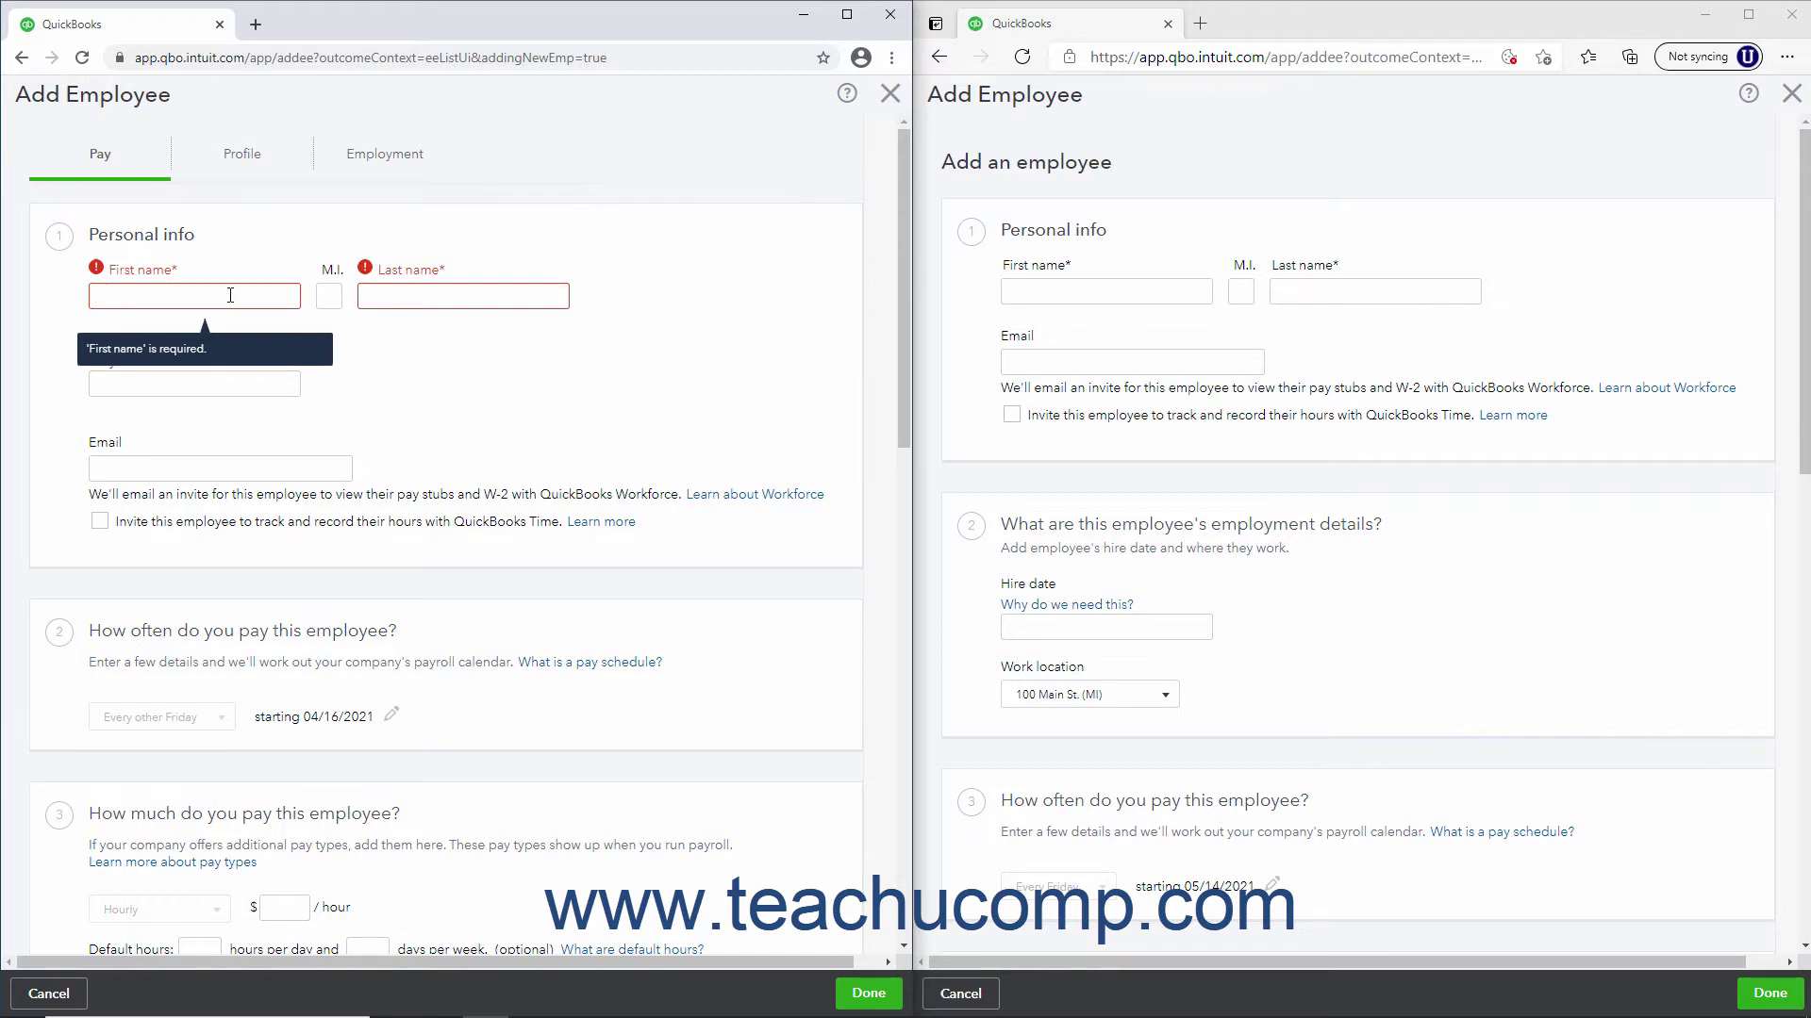
# Fill in the new employee's first and last name on both company files' employee forms
pyautogui.press('Tab')
pyautogui.press('Tab')
pyautogui.click(1038, 291)
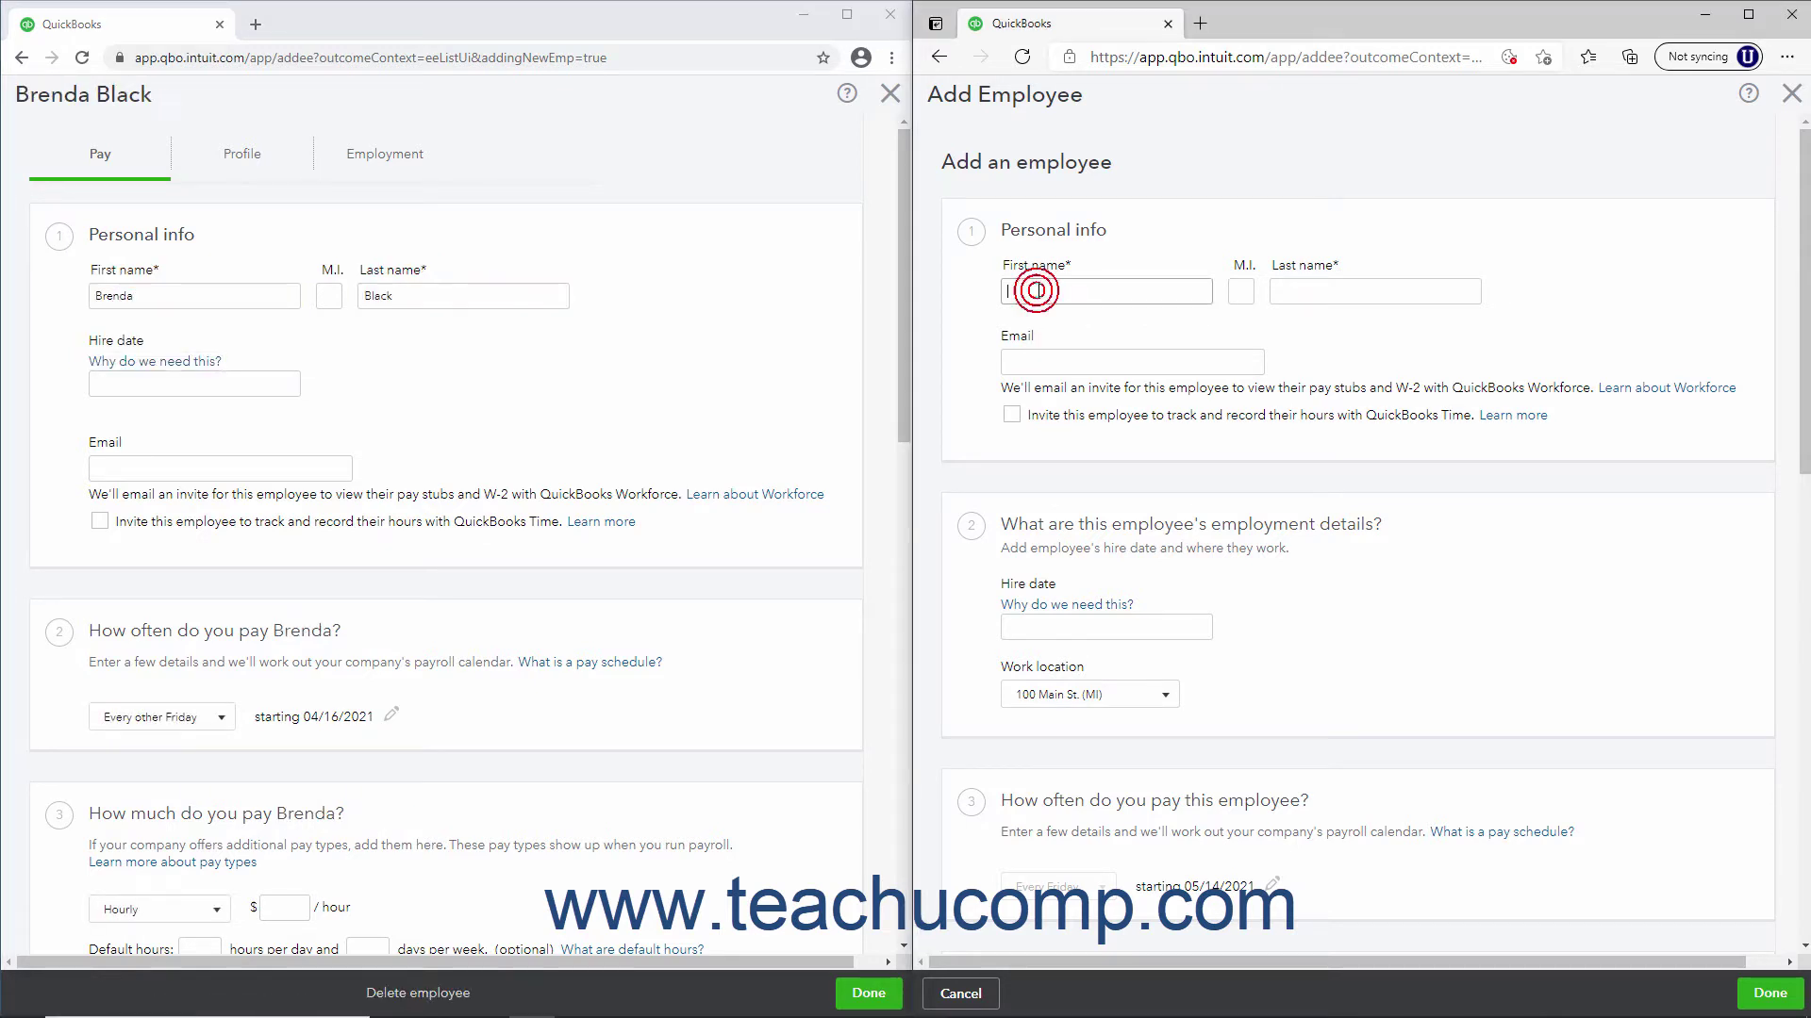
pyautogui.press('Tab')
pyautogui.press('Tab')
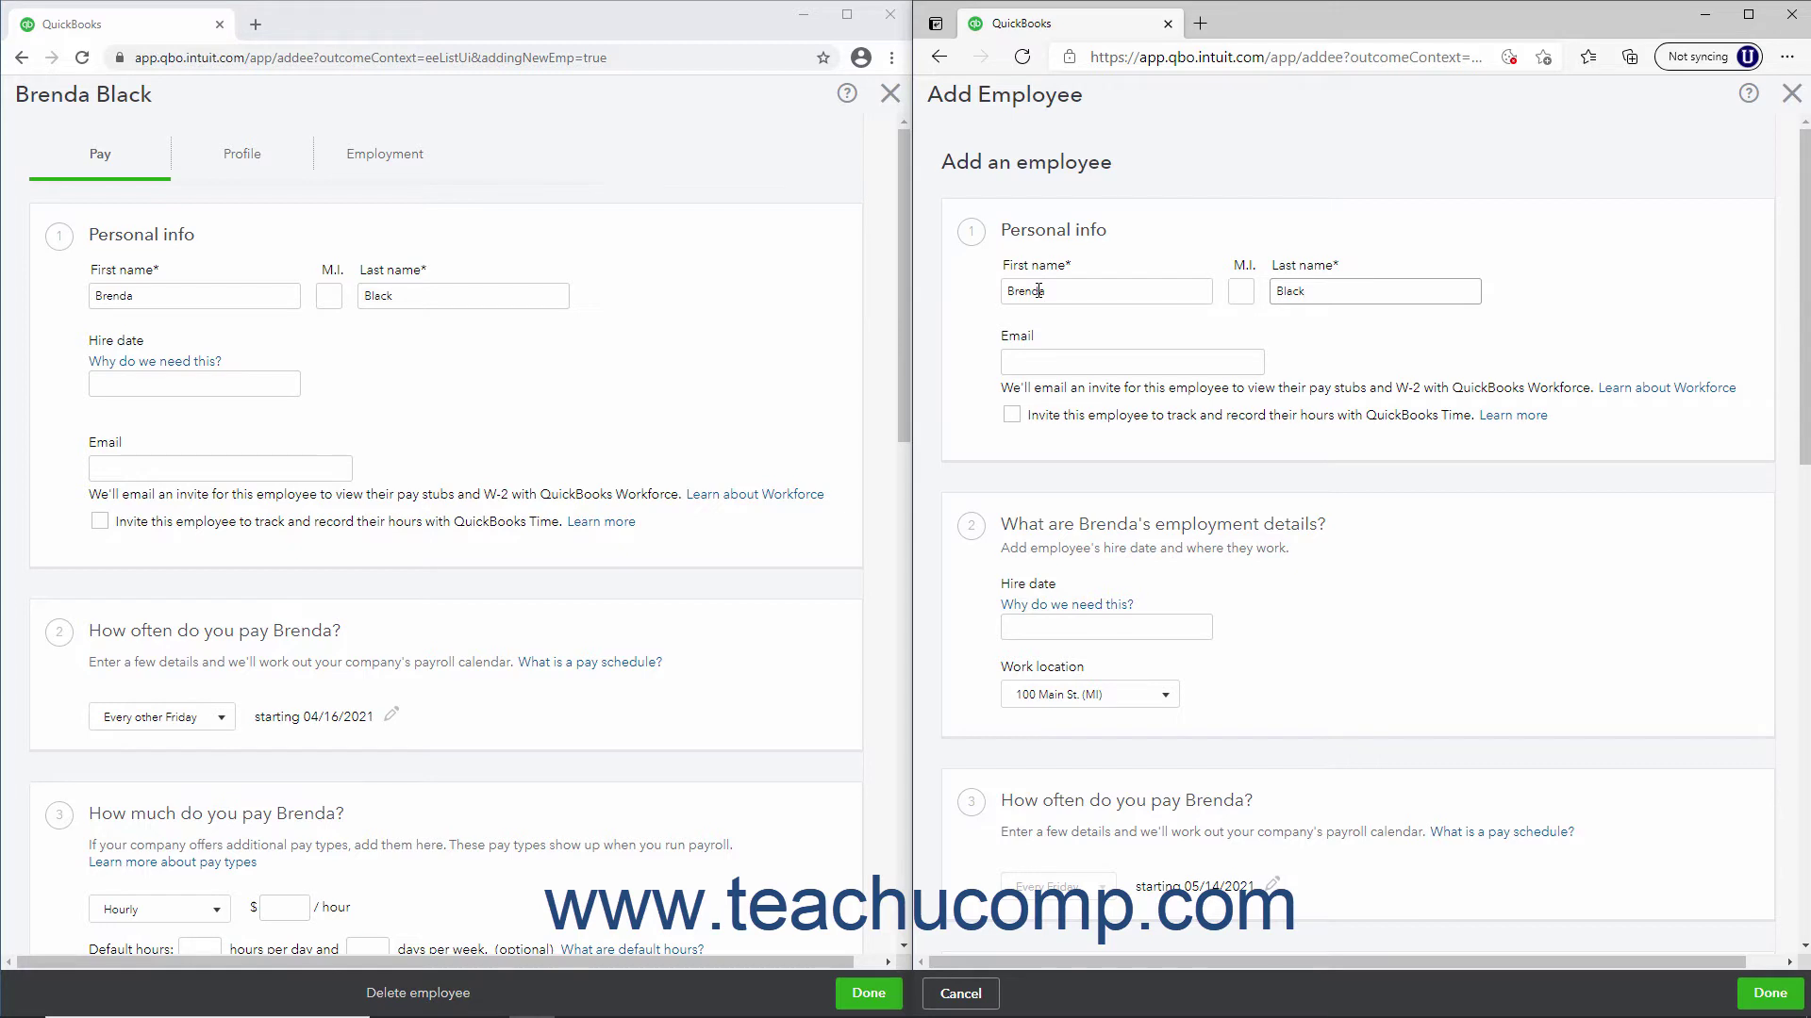
pyautogui.click(1026, 337)
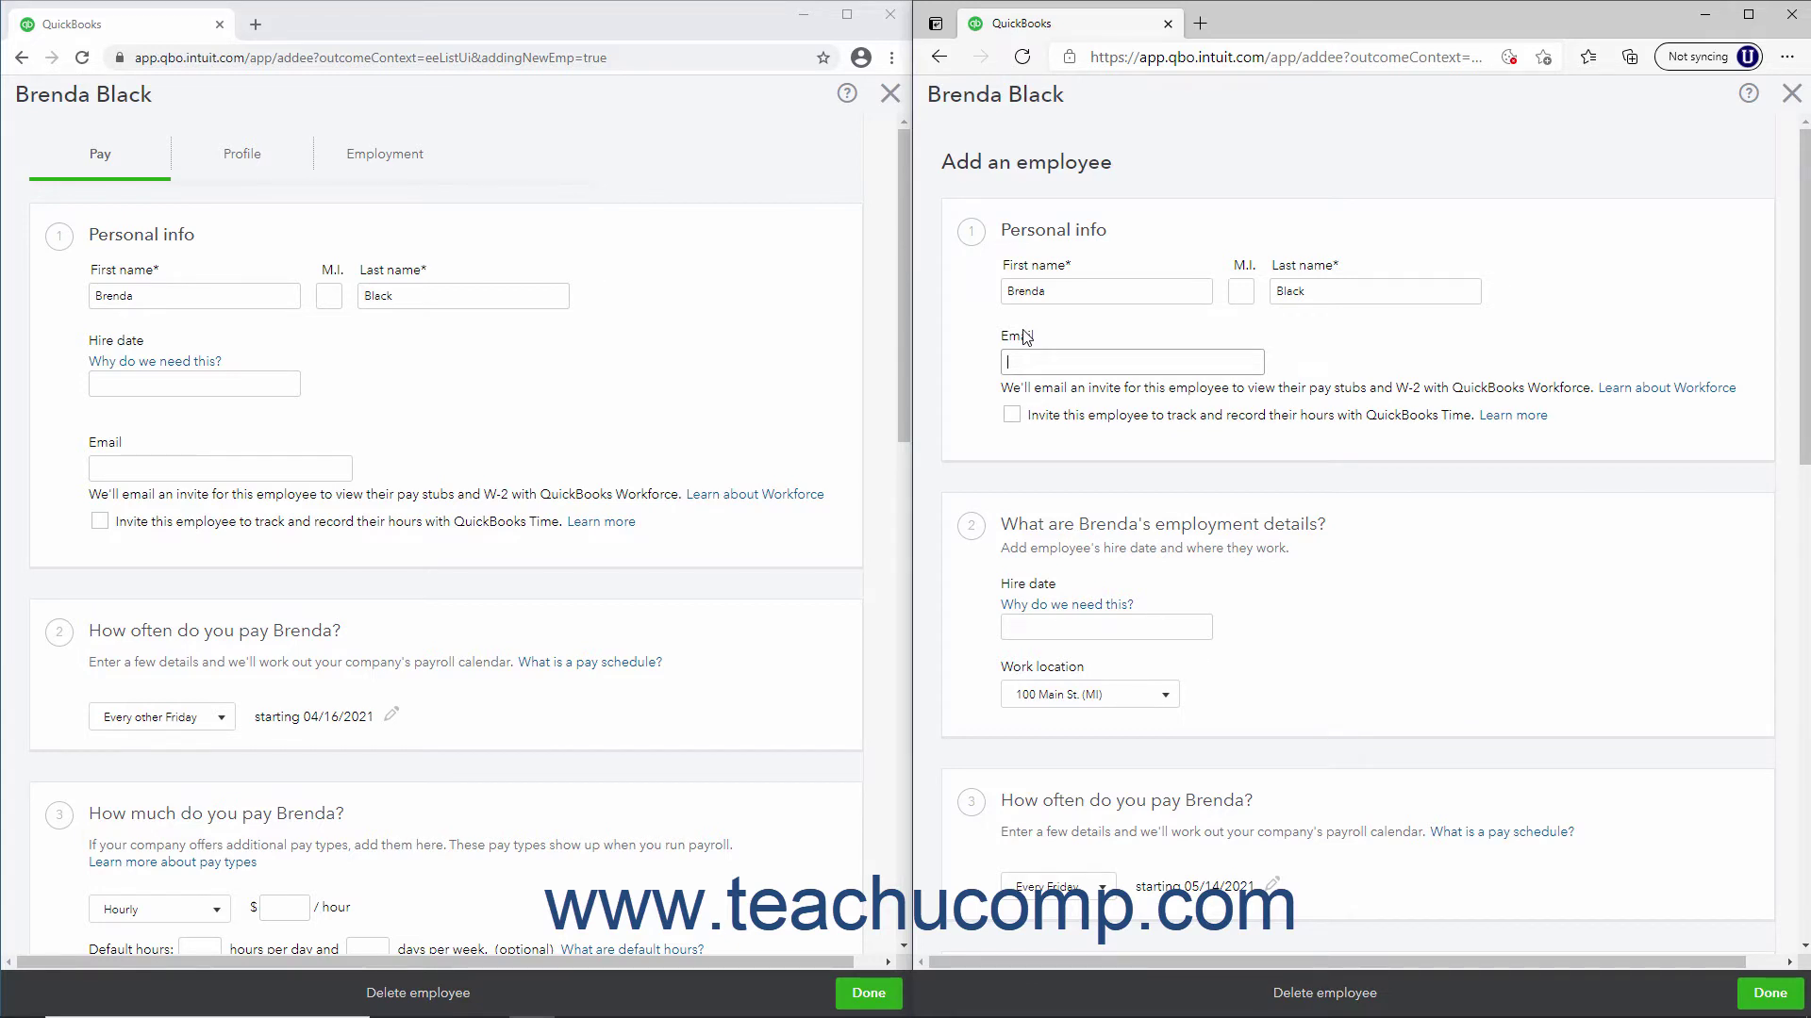
pyautogui.click(1026, 338)
# Set the hire date to 05/03/2021 on both employee forms
pyautogui.click(1054, 627)
pyautogui.click(1207, 681)
pyautogui.click(1048, 759)
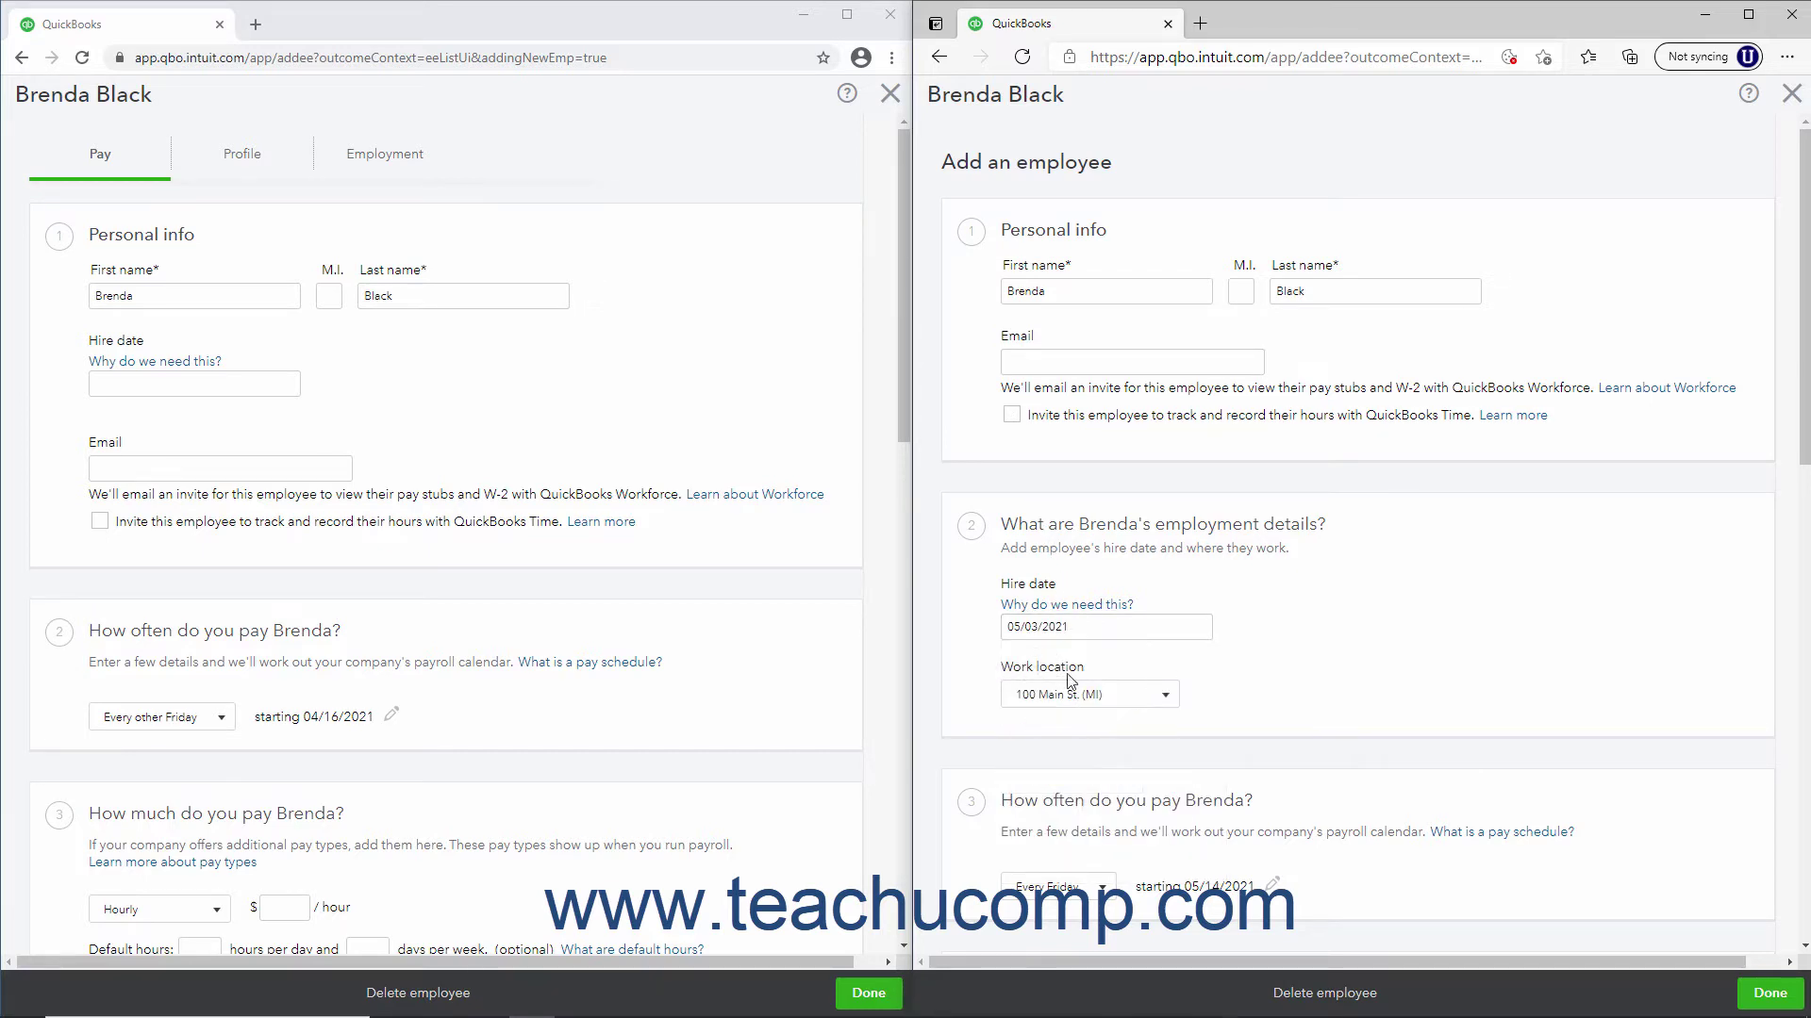
pyautogui.click(257, 383)
pyautogui.click(294, 438)
pyautogui.click(136, 517)
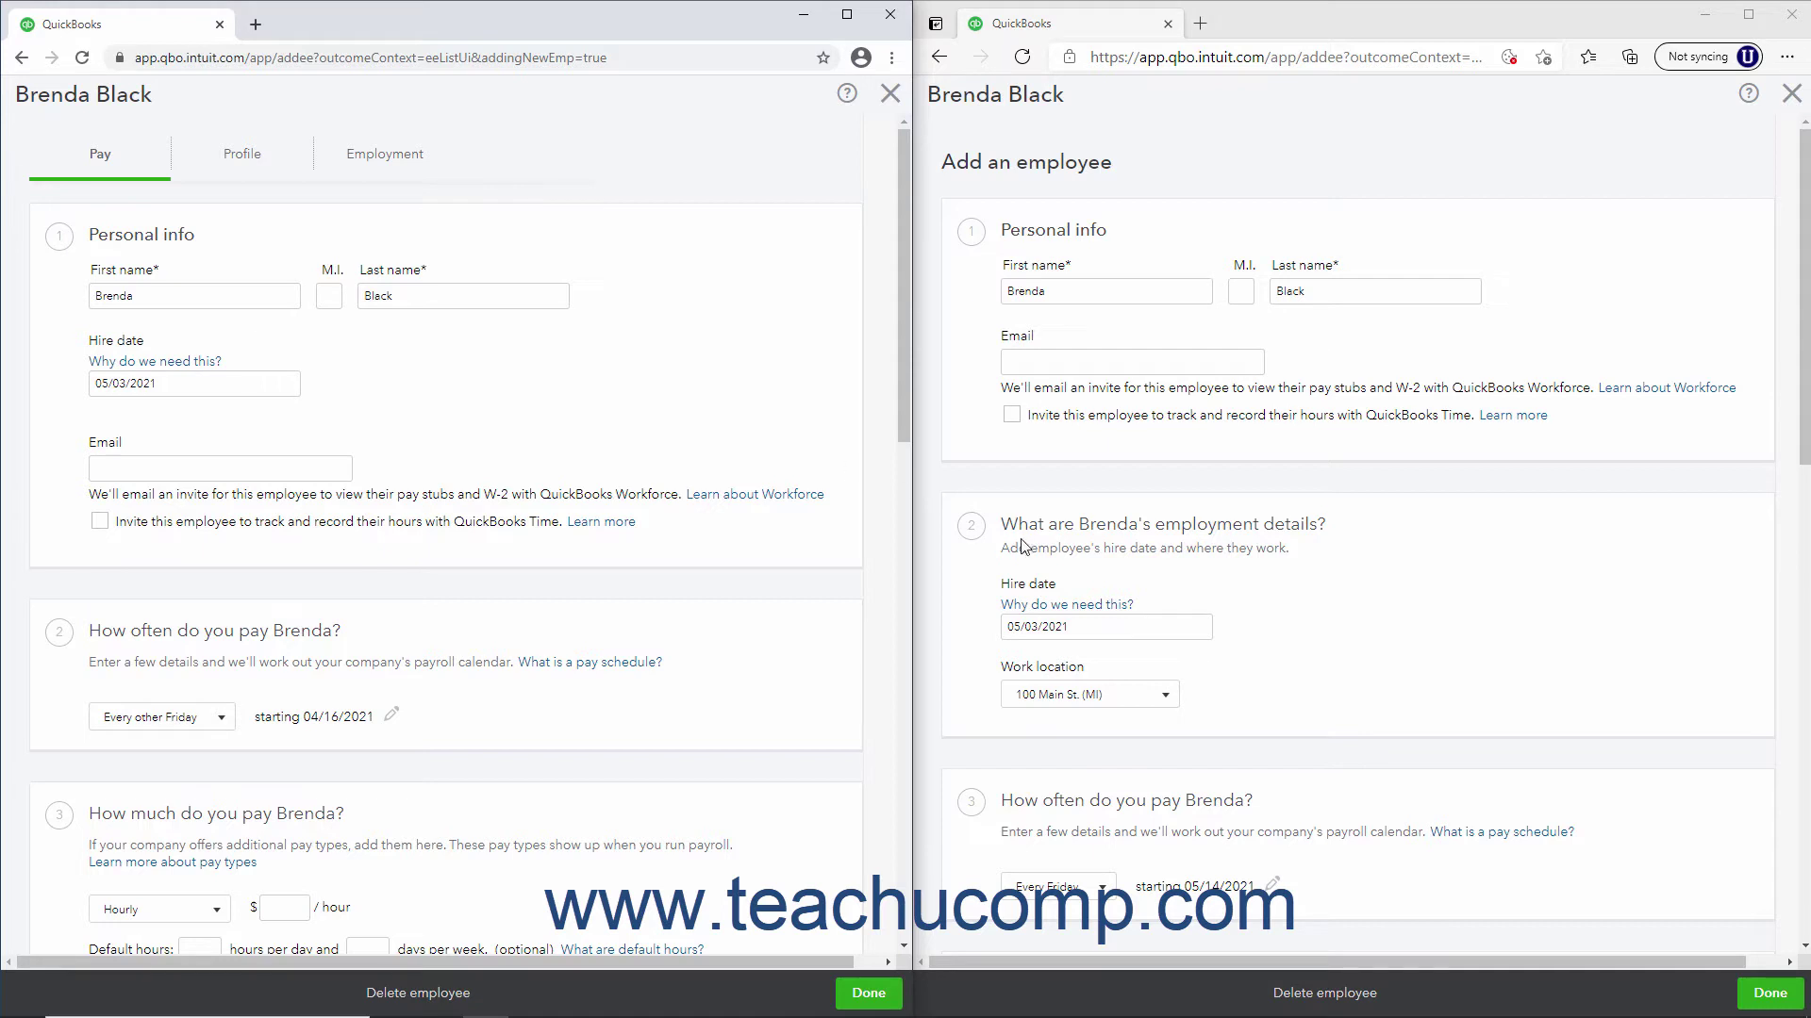
# Keep 100 Main St. (MI) as the work location and show the employment details
pyautogui.click(1164, 701)
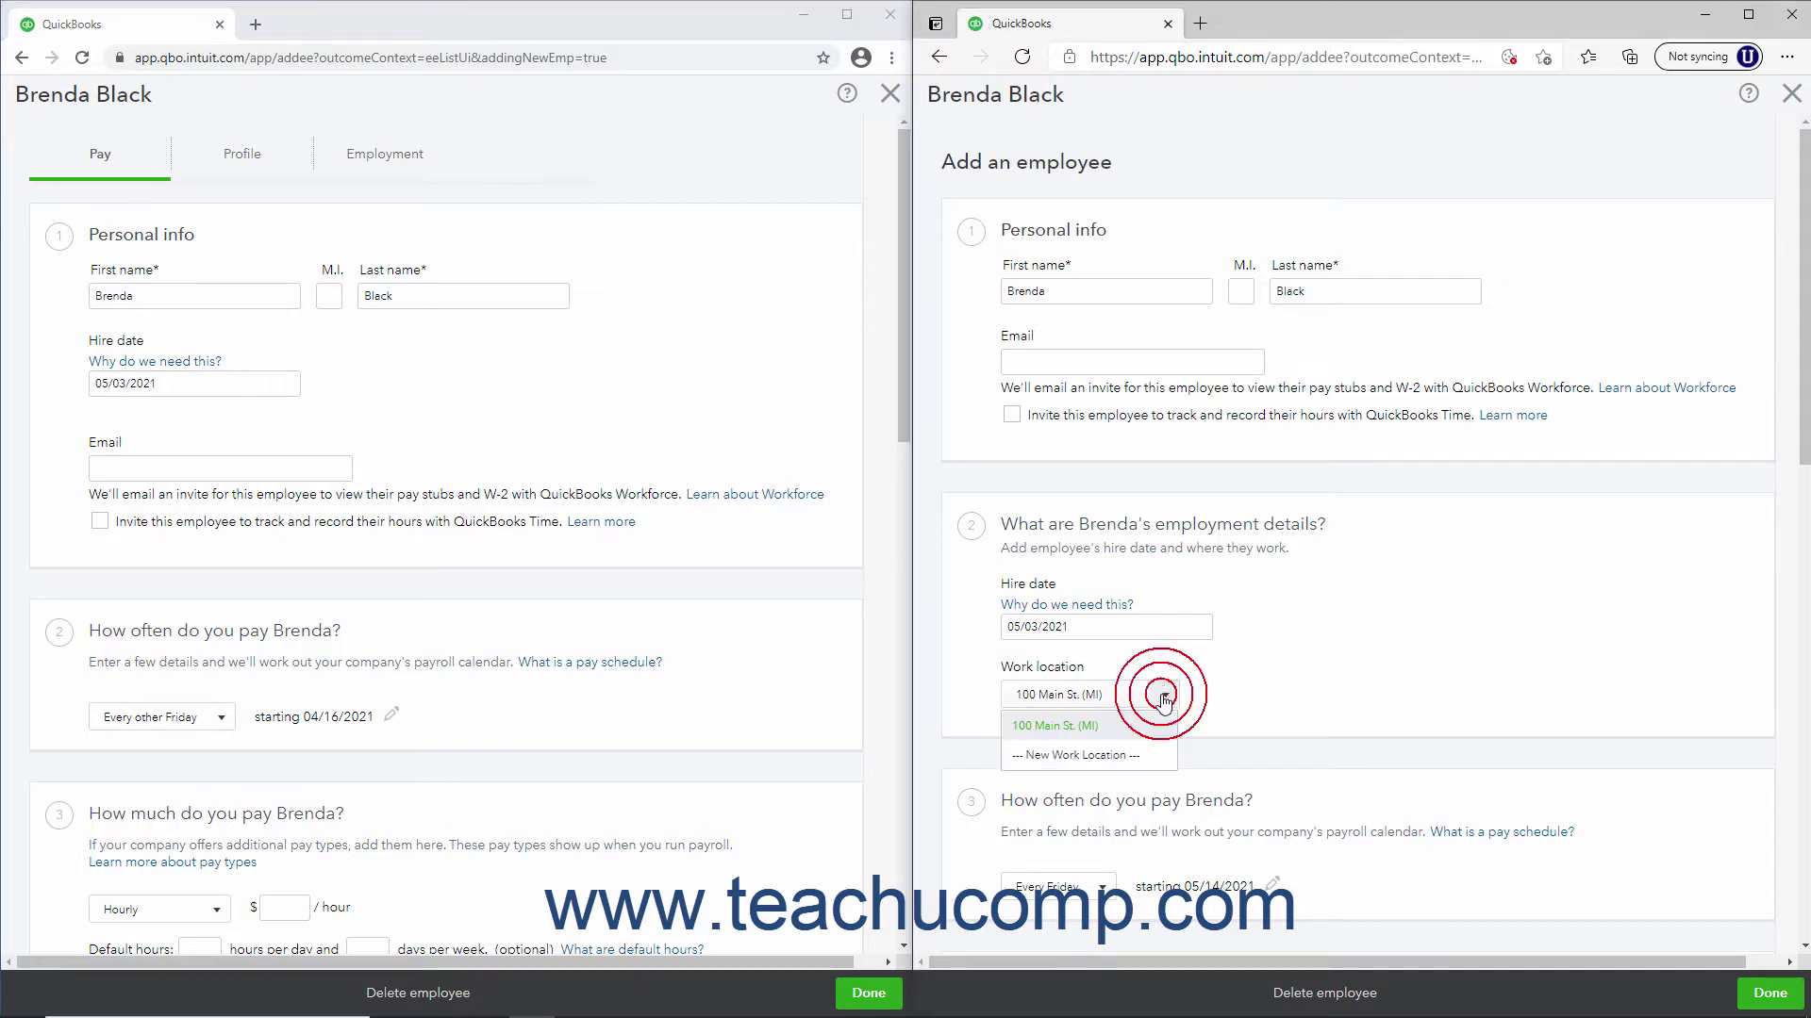
pyautogui.click(1163, 700)
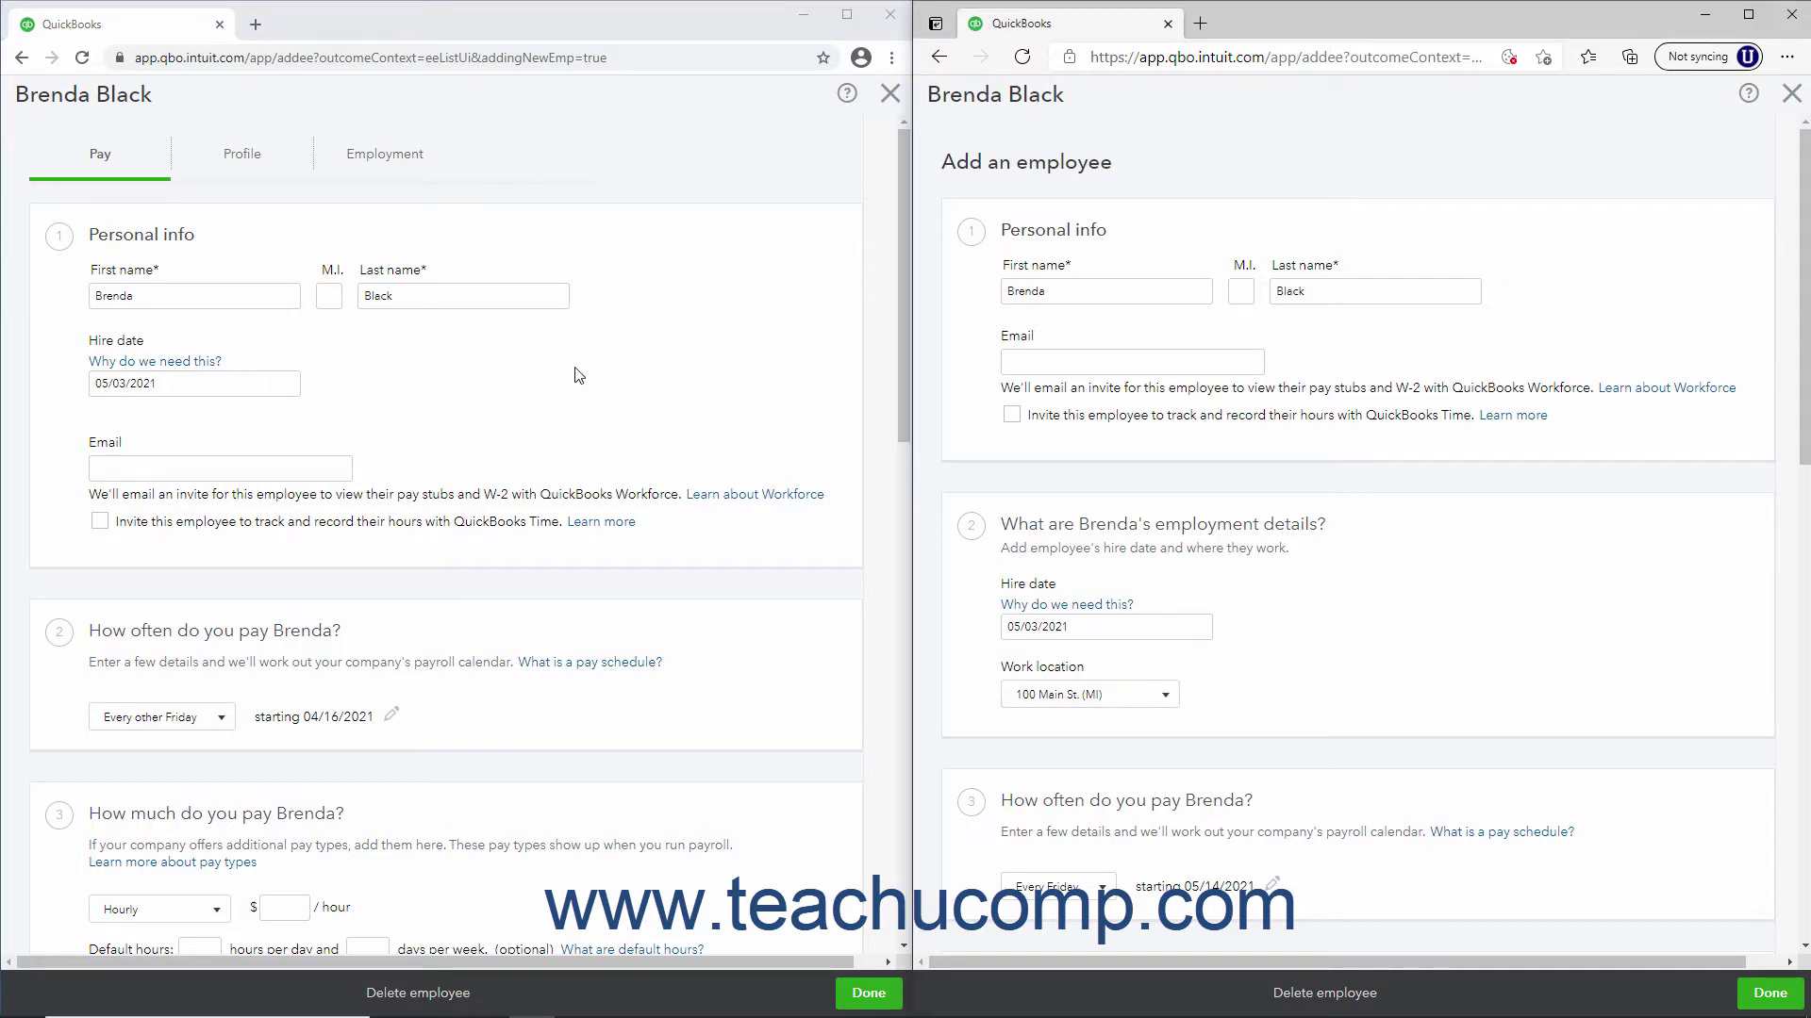
pyautogui.click(407, 156)
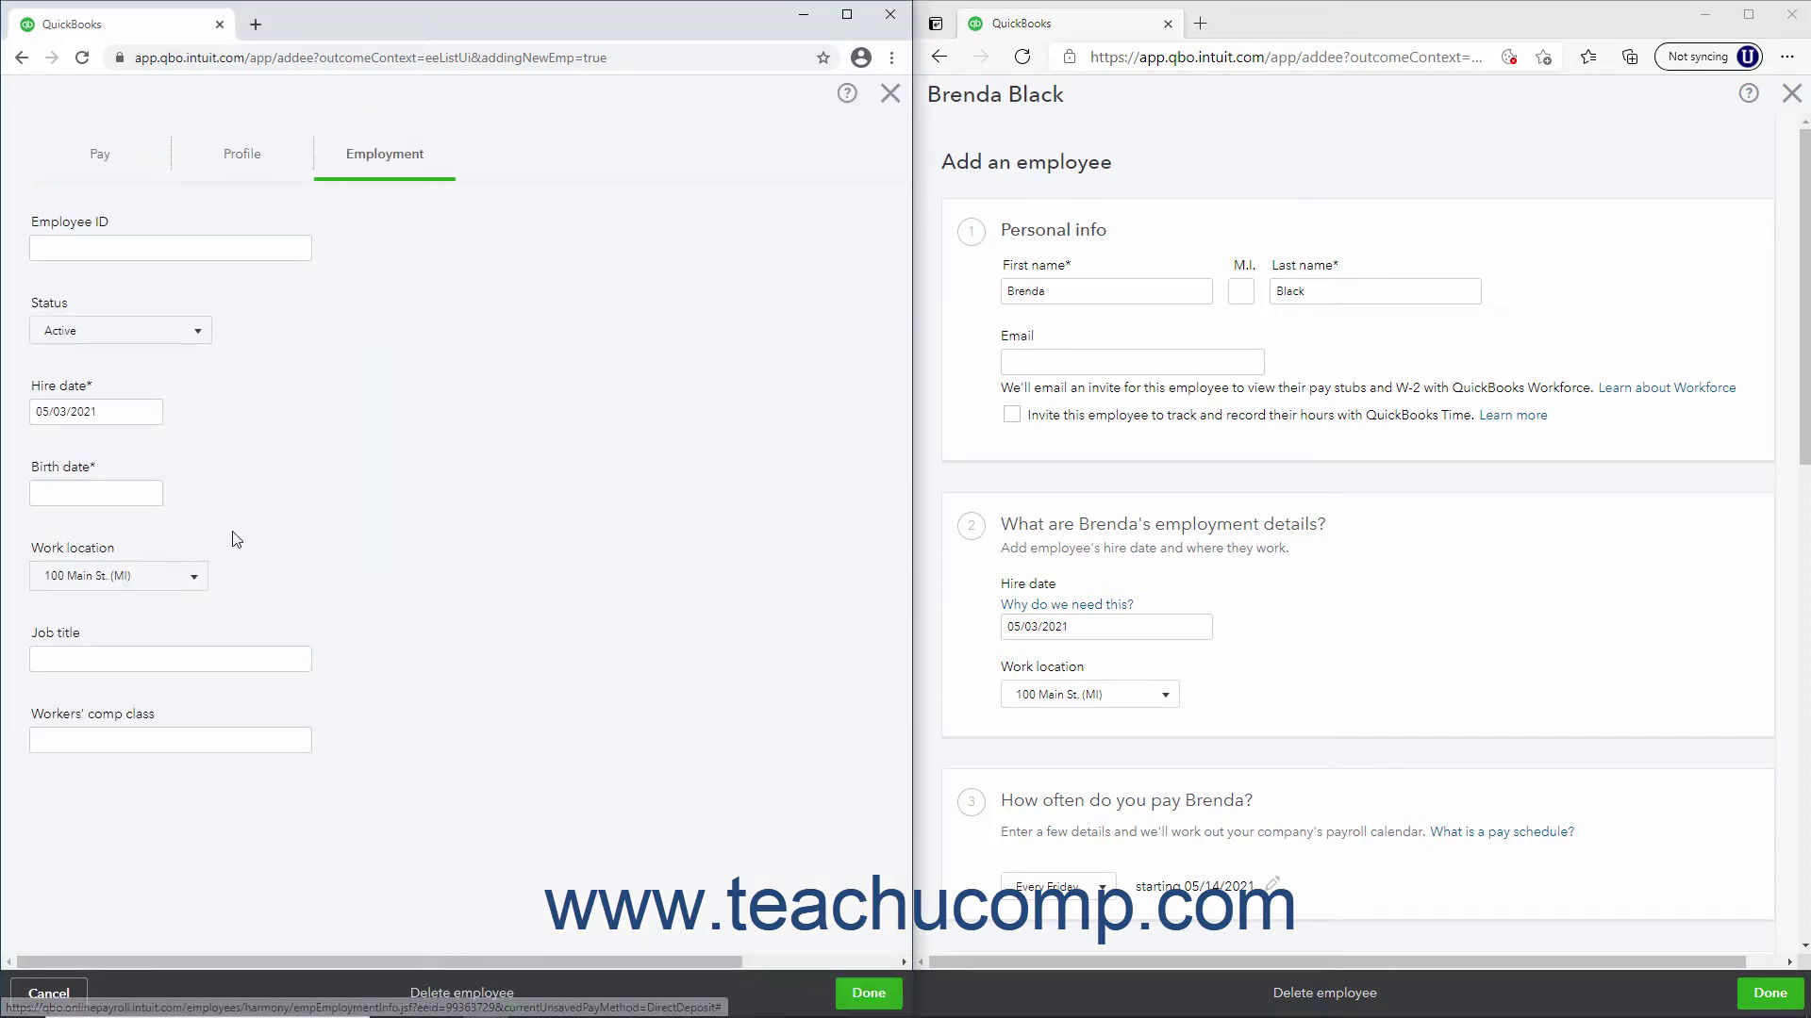
pyautogui.click(192, 577)
pyautogui.click(192, 578)
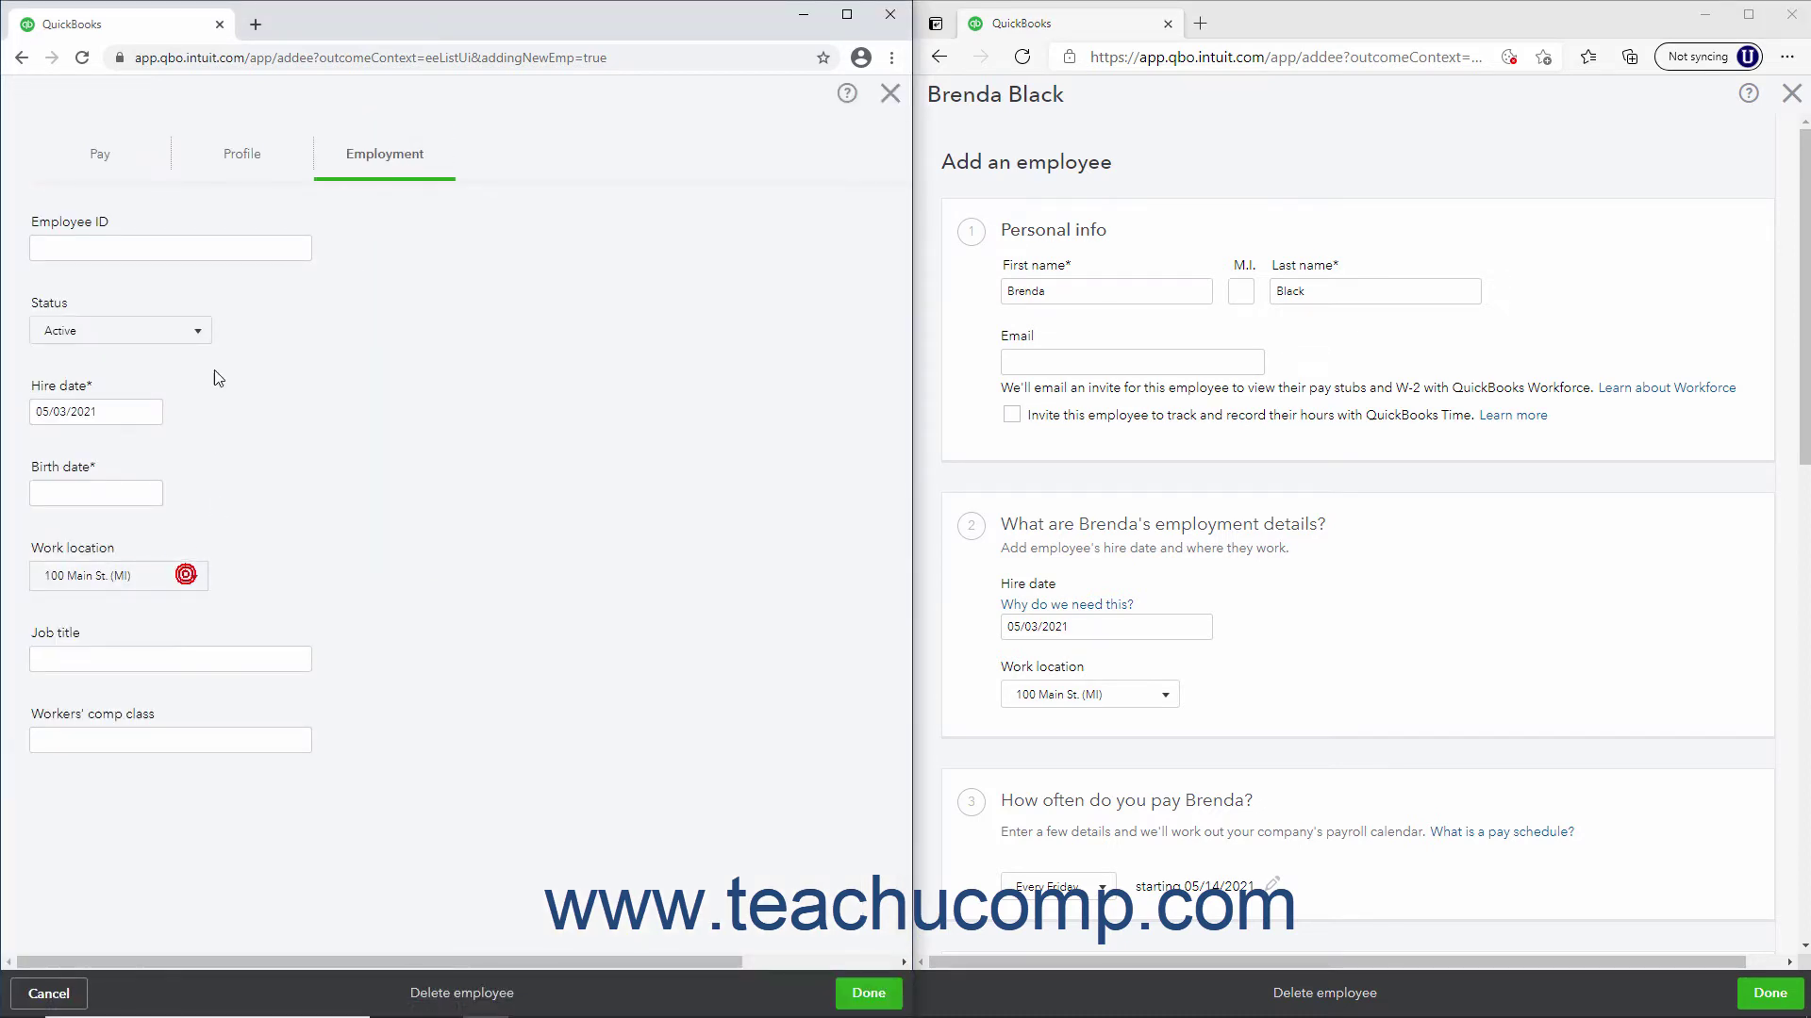
pyautogui.click(107, 163)
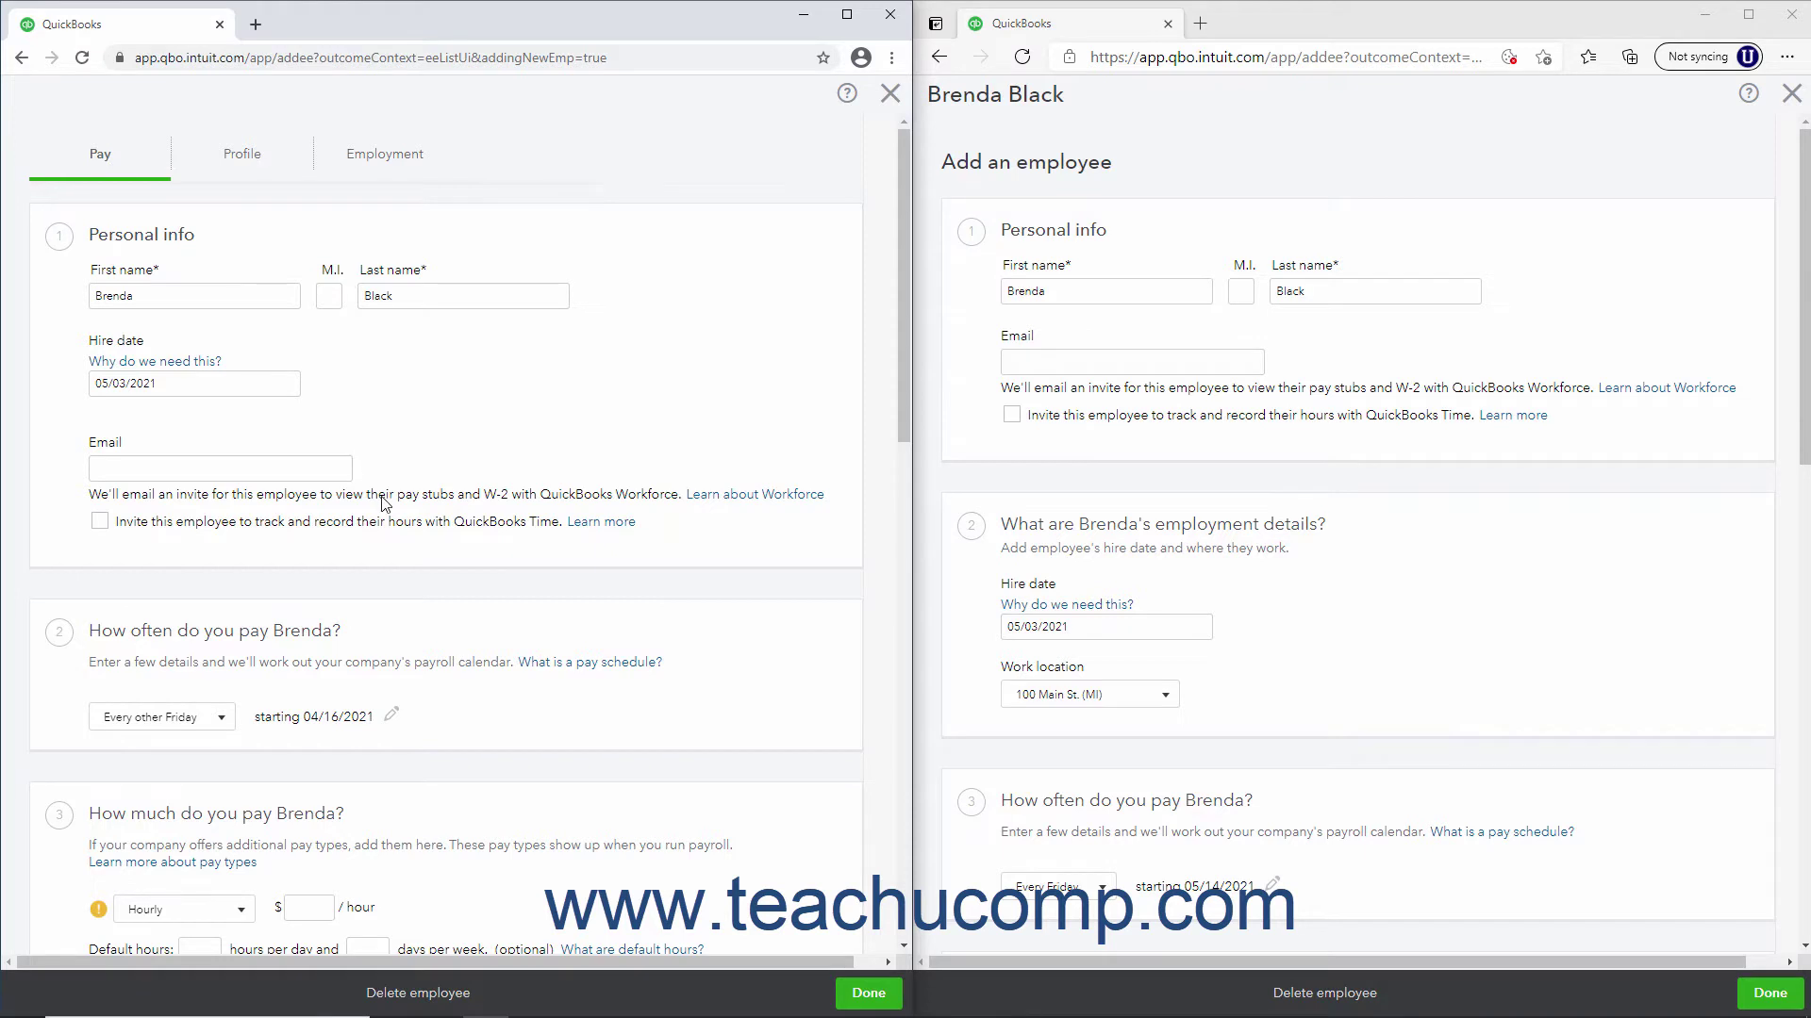
pyautogui.scroll(-2, 386, 505)
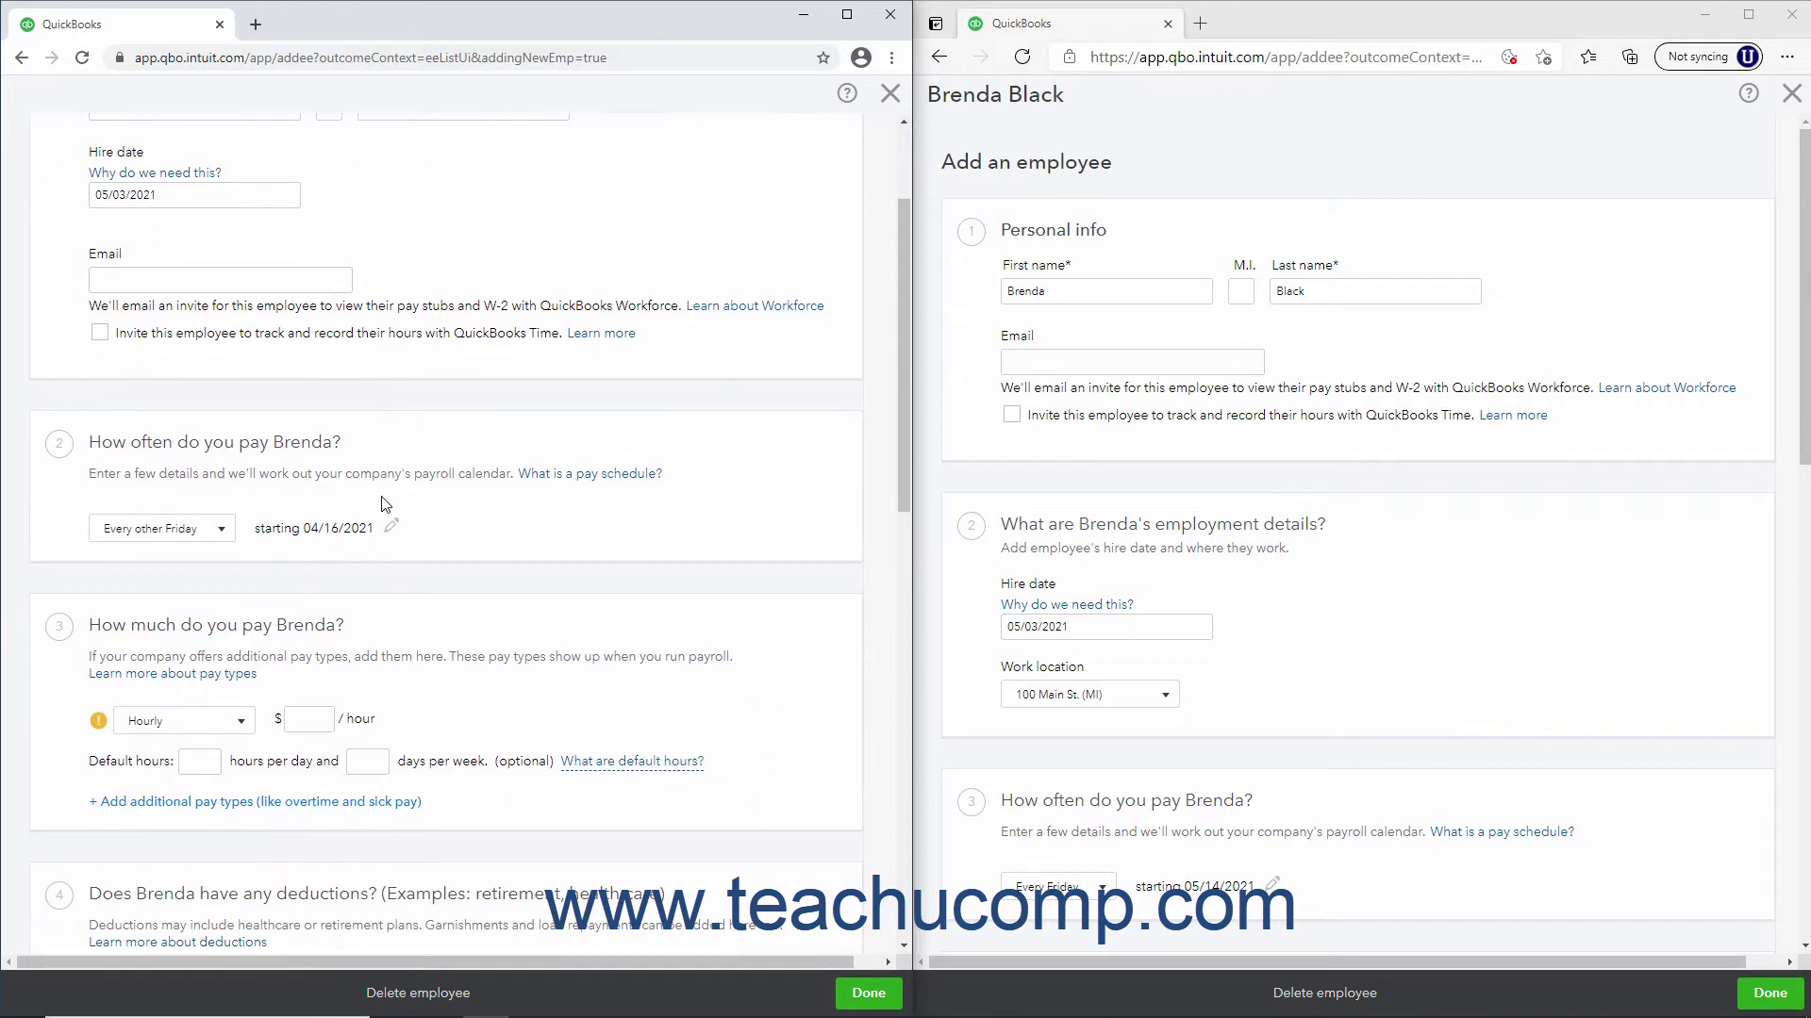
# Set the first file's pay schedule to Every month, starting 04/15/2021
pyautogui.click(223, 529)
pyautogui.click(132, 590)
pyautogui.click(387, 534)
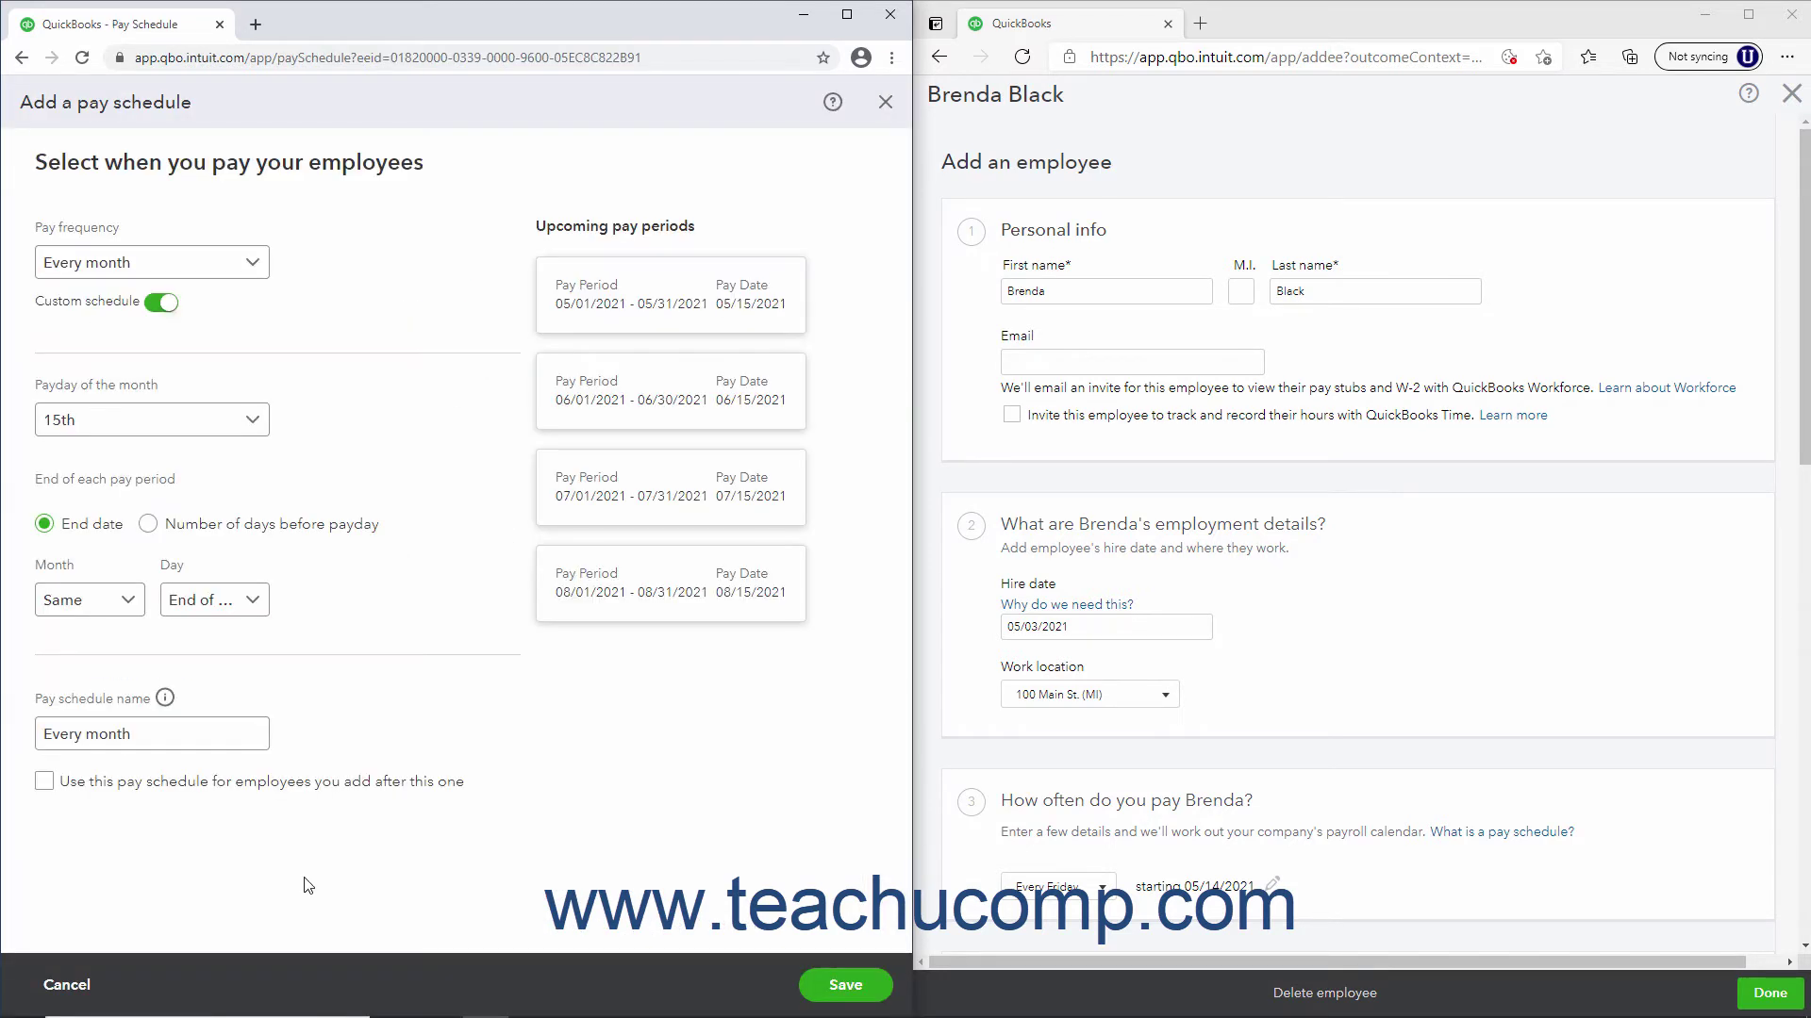
pyautogui.click(92, 986)
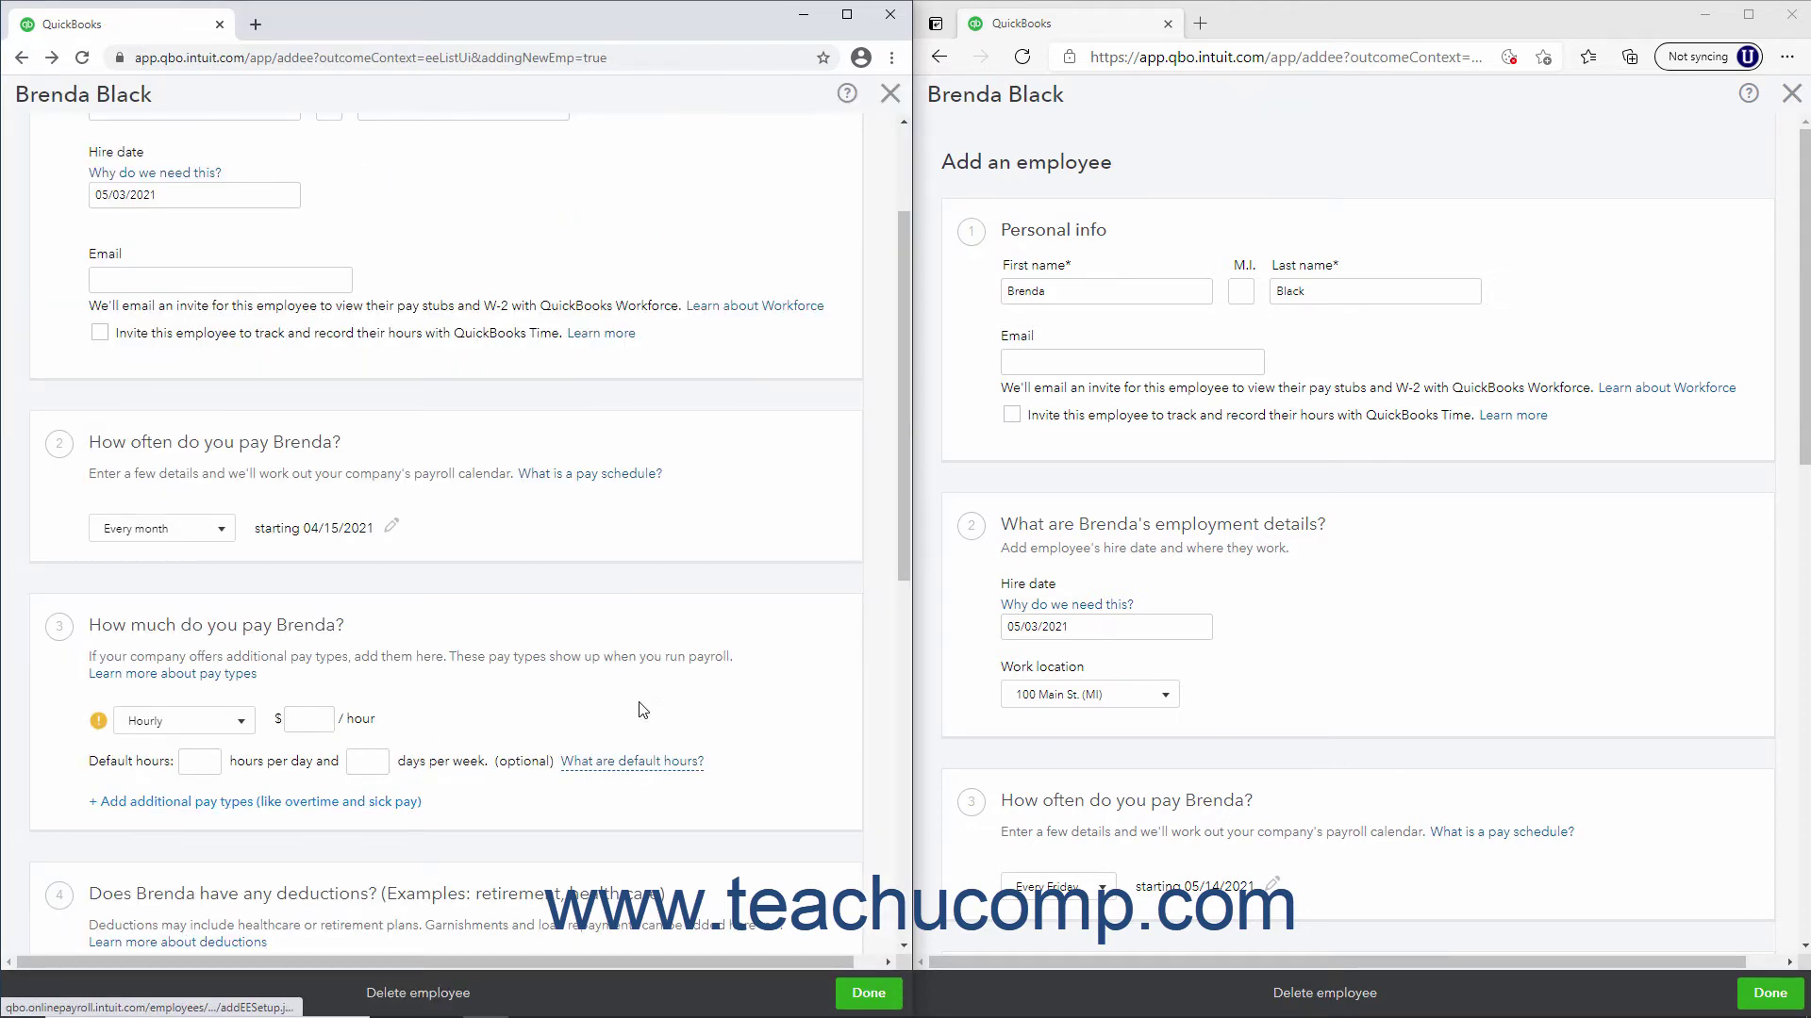
# Keep Every Friday as the second file's pay schedule, starting 05/14/2021
pyautogui.scroll(-1, 1217, 760)
pyautogui.click(1105, 760)
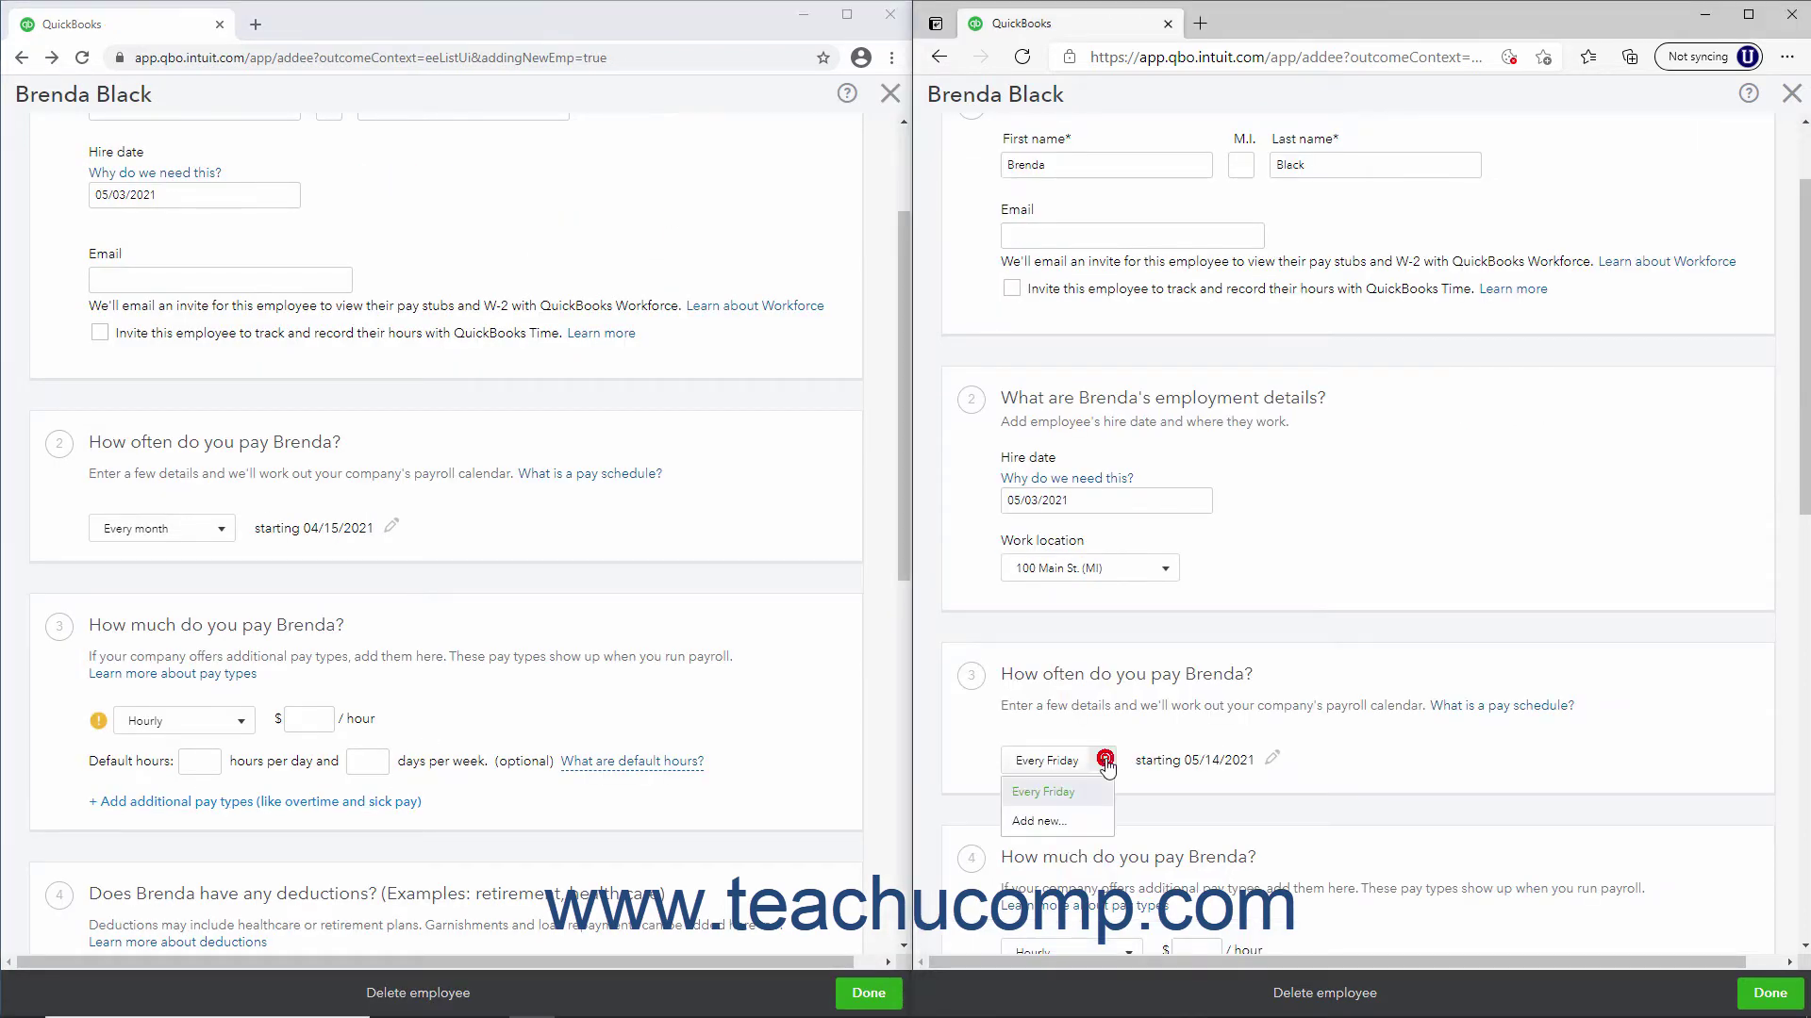
pyautogui.click(1103, 761)
pyautogui.scroll(-2, 1108, 768)
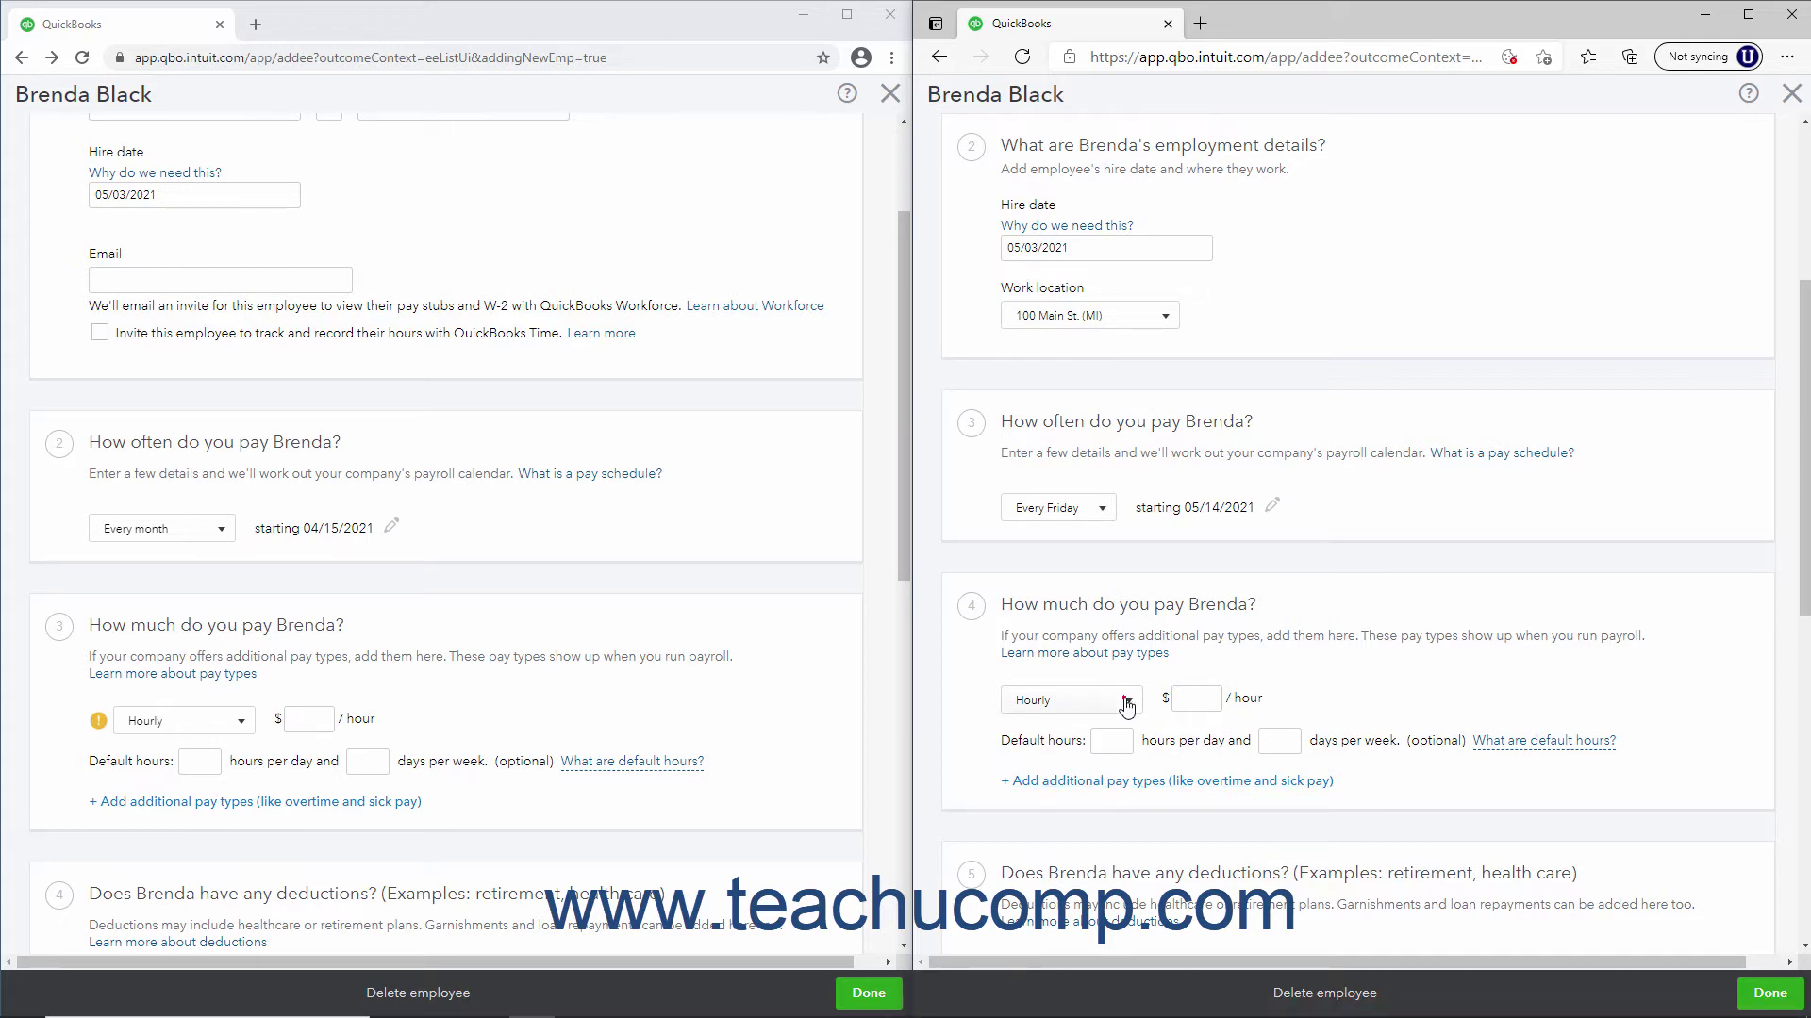
# Make the employee salaried at $40,000.00 per year in the second file
pyautogui.click(1125, 702)
pyautogui.click(1092, 766)
pyautogui.click(1196, 705)
pyautogui.write('40000')
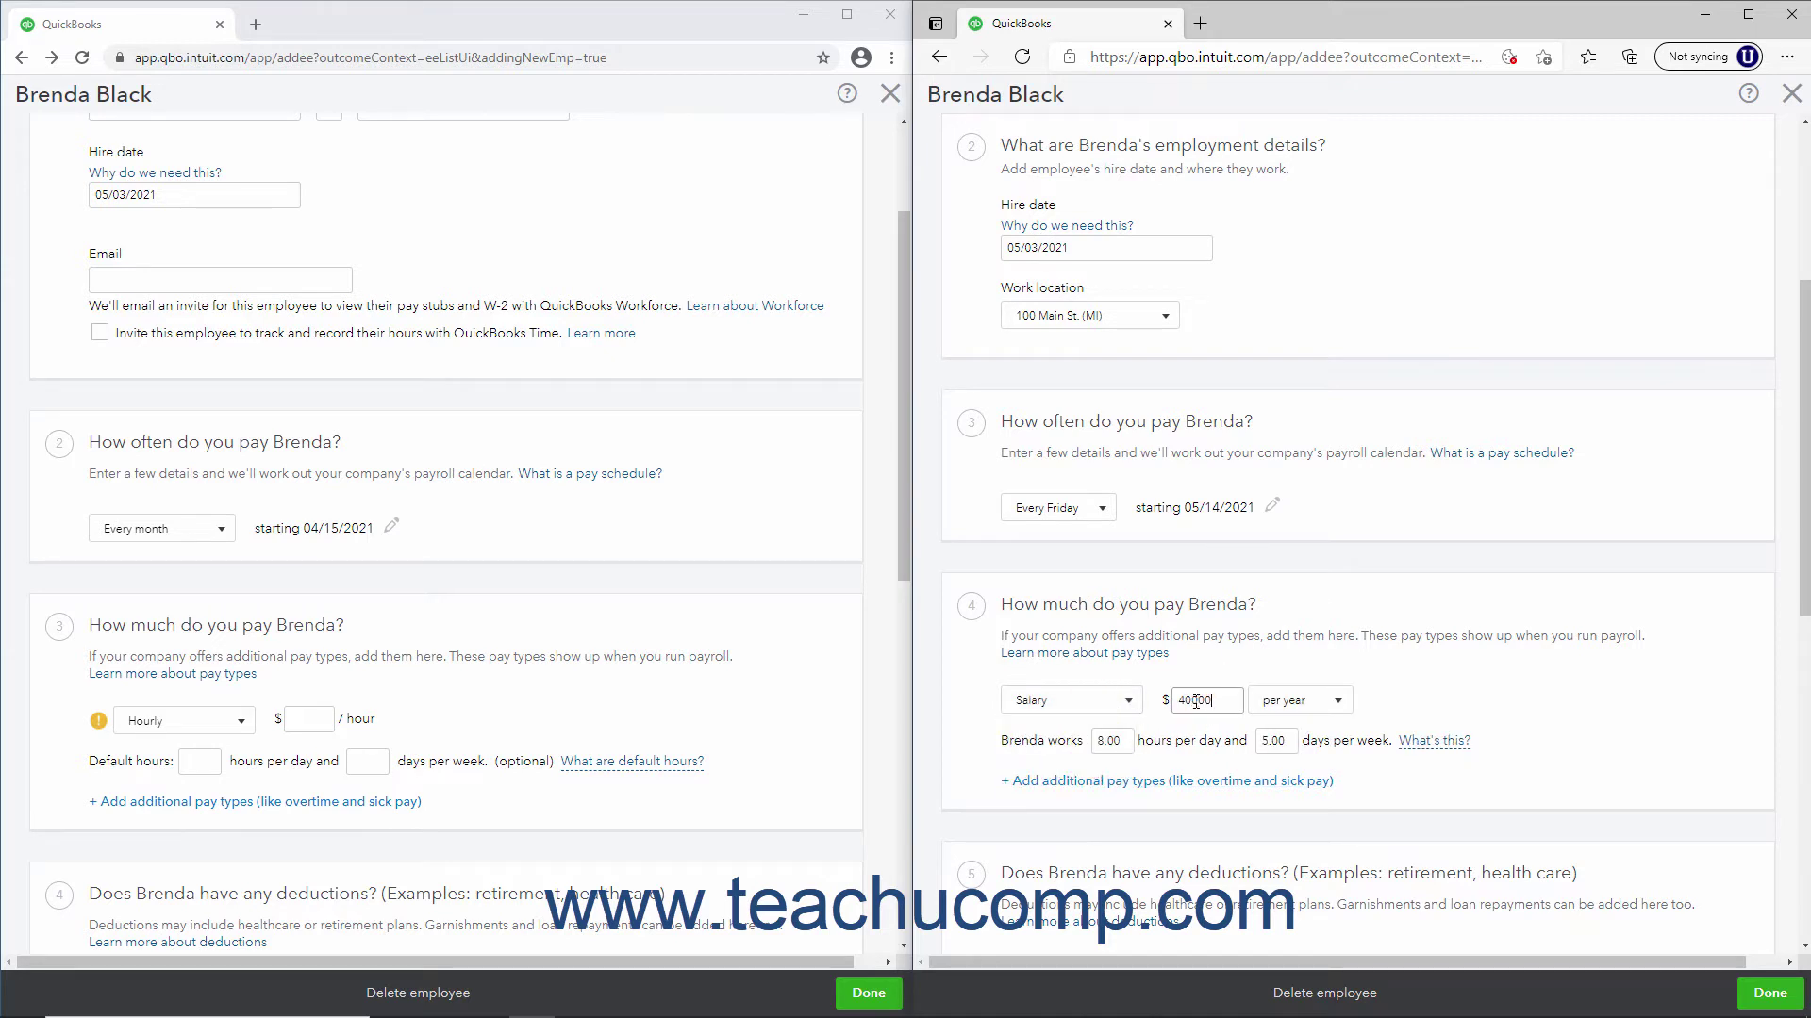
pyautogui.click(1340, 703)
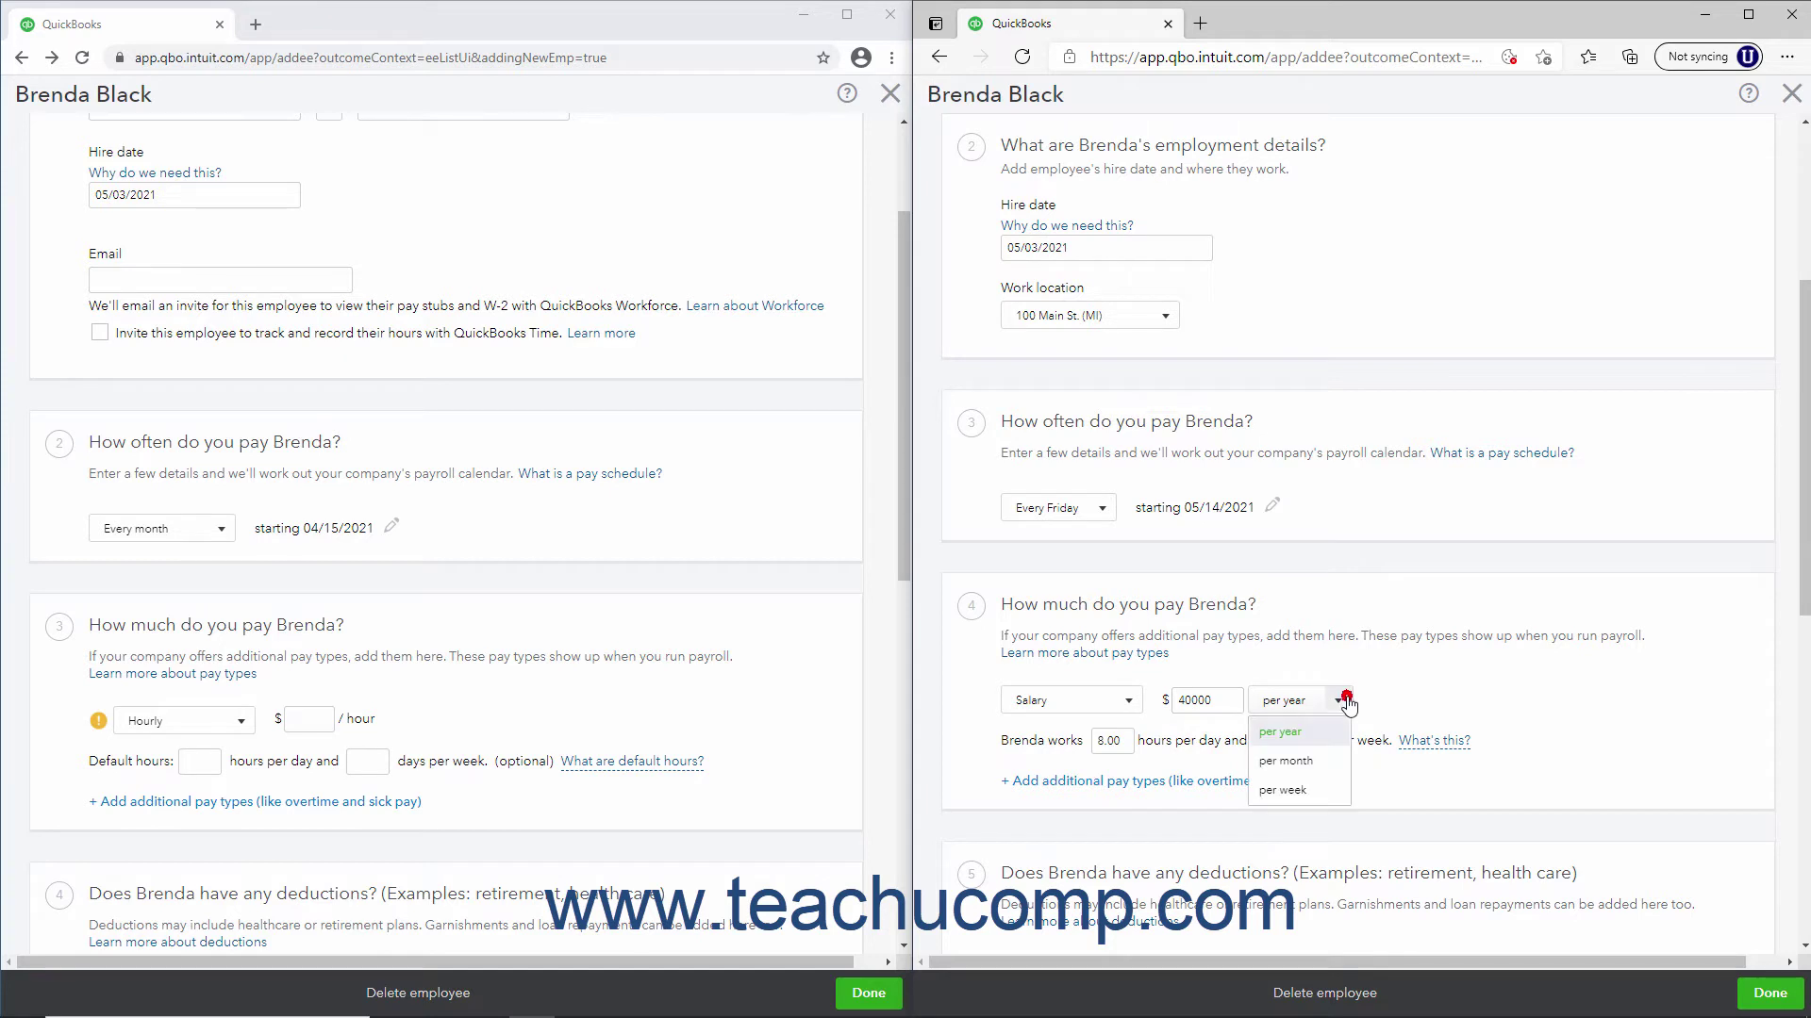
pyautogui.click(1323, 741)
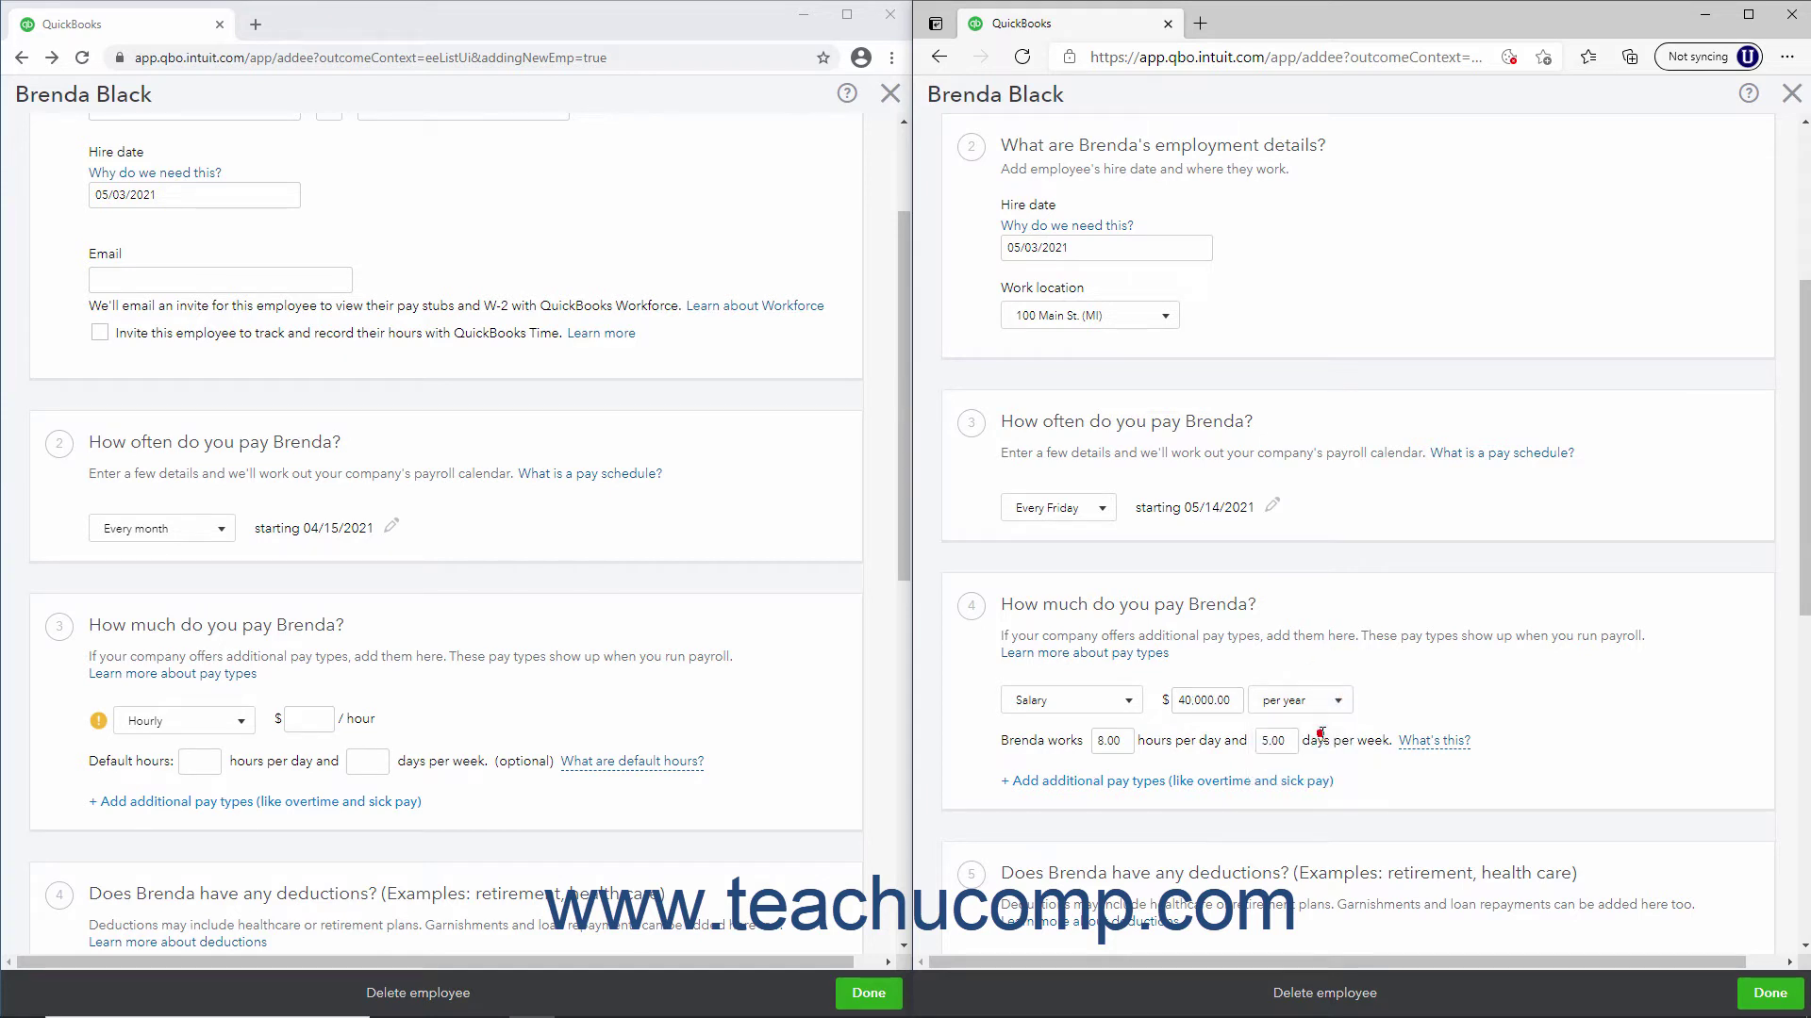
# Set hourly pay of $15.00 with 6 hours per day and 4 days per week in the first file
pyautogui.click(242, 722)
pyautogui.click(223, 753)
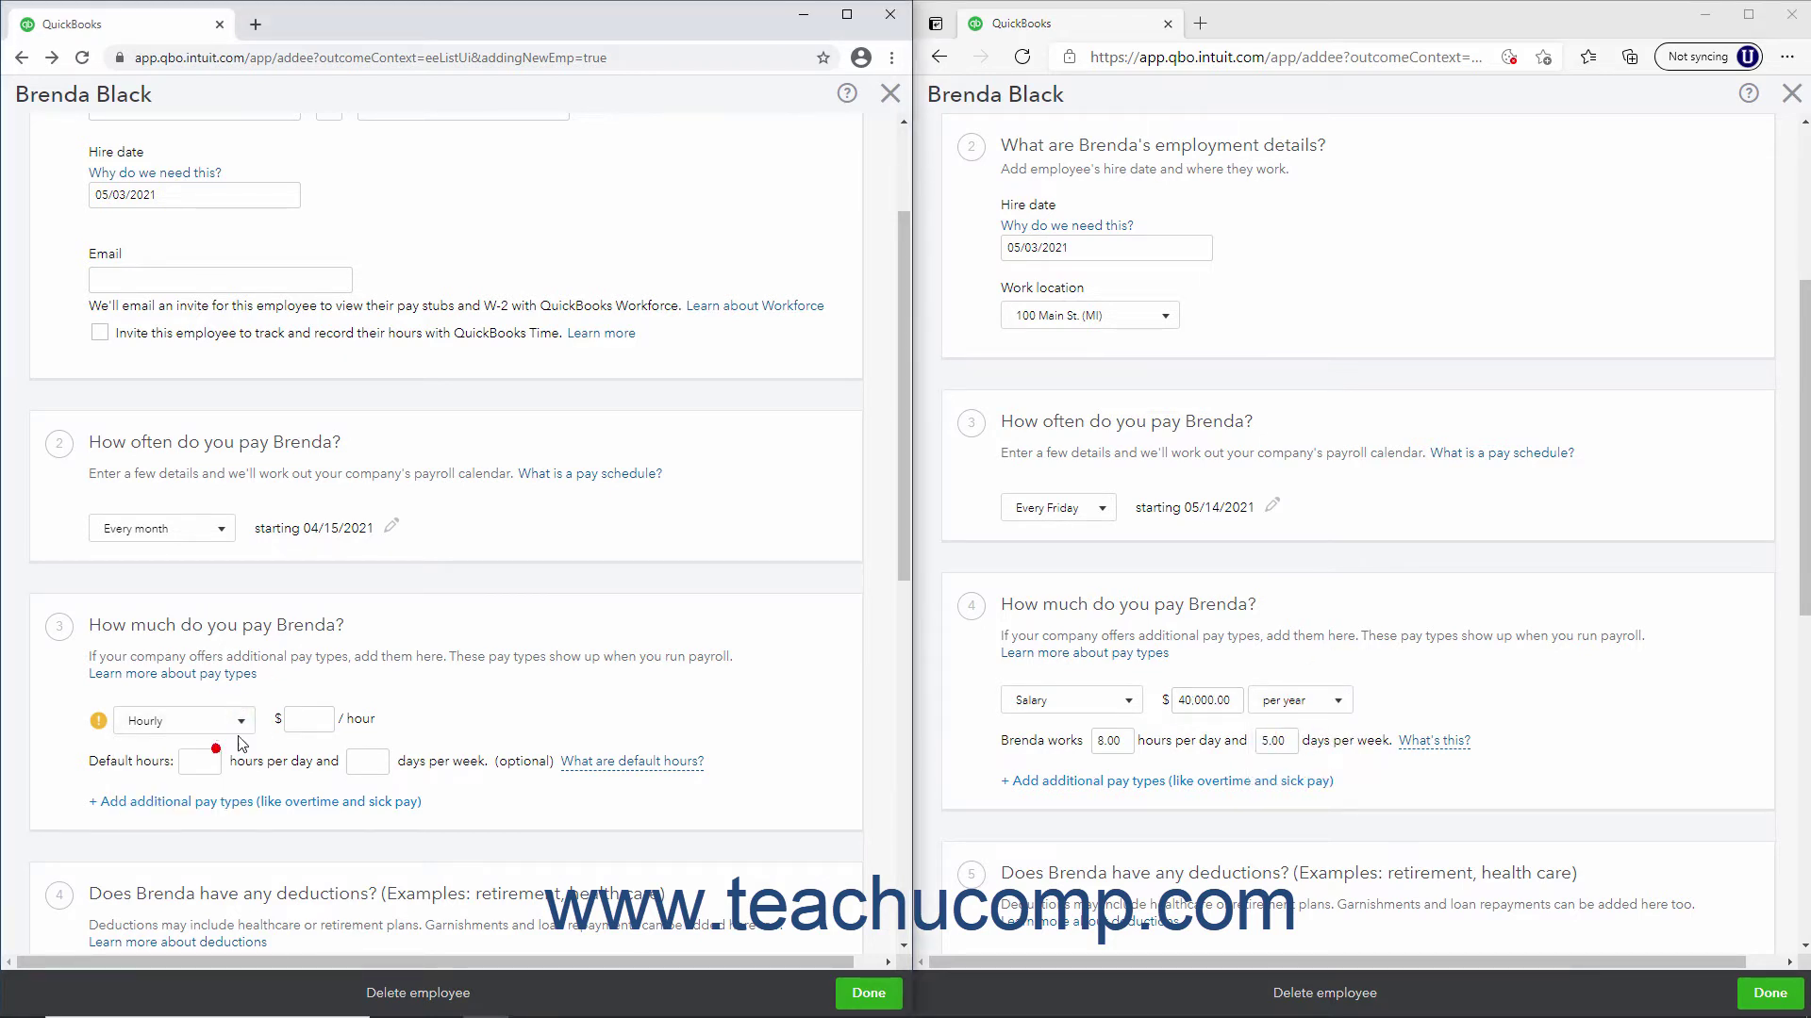
pyautogui.click(296, 719)
pyautogui.write('15')
pyautogui.click(195, 765)
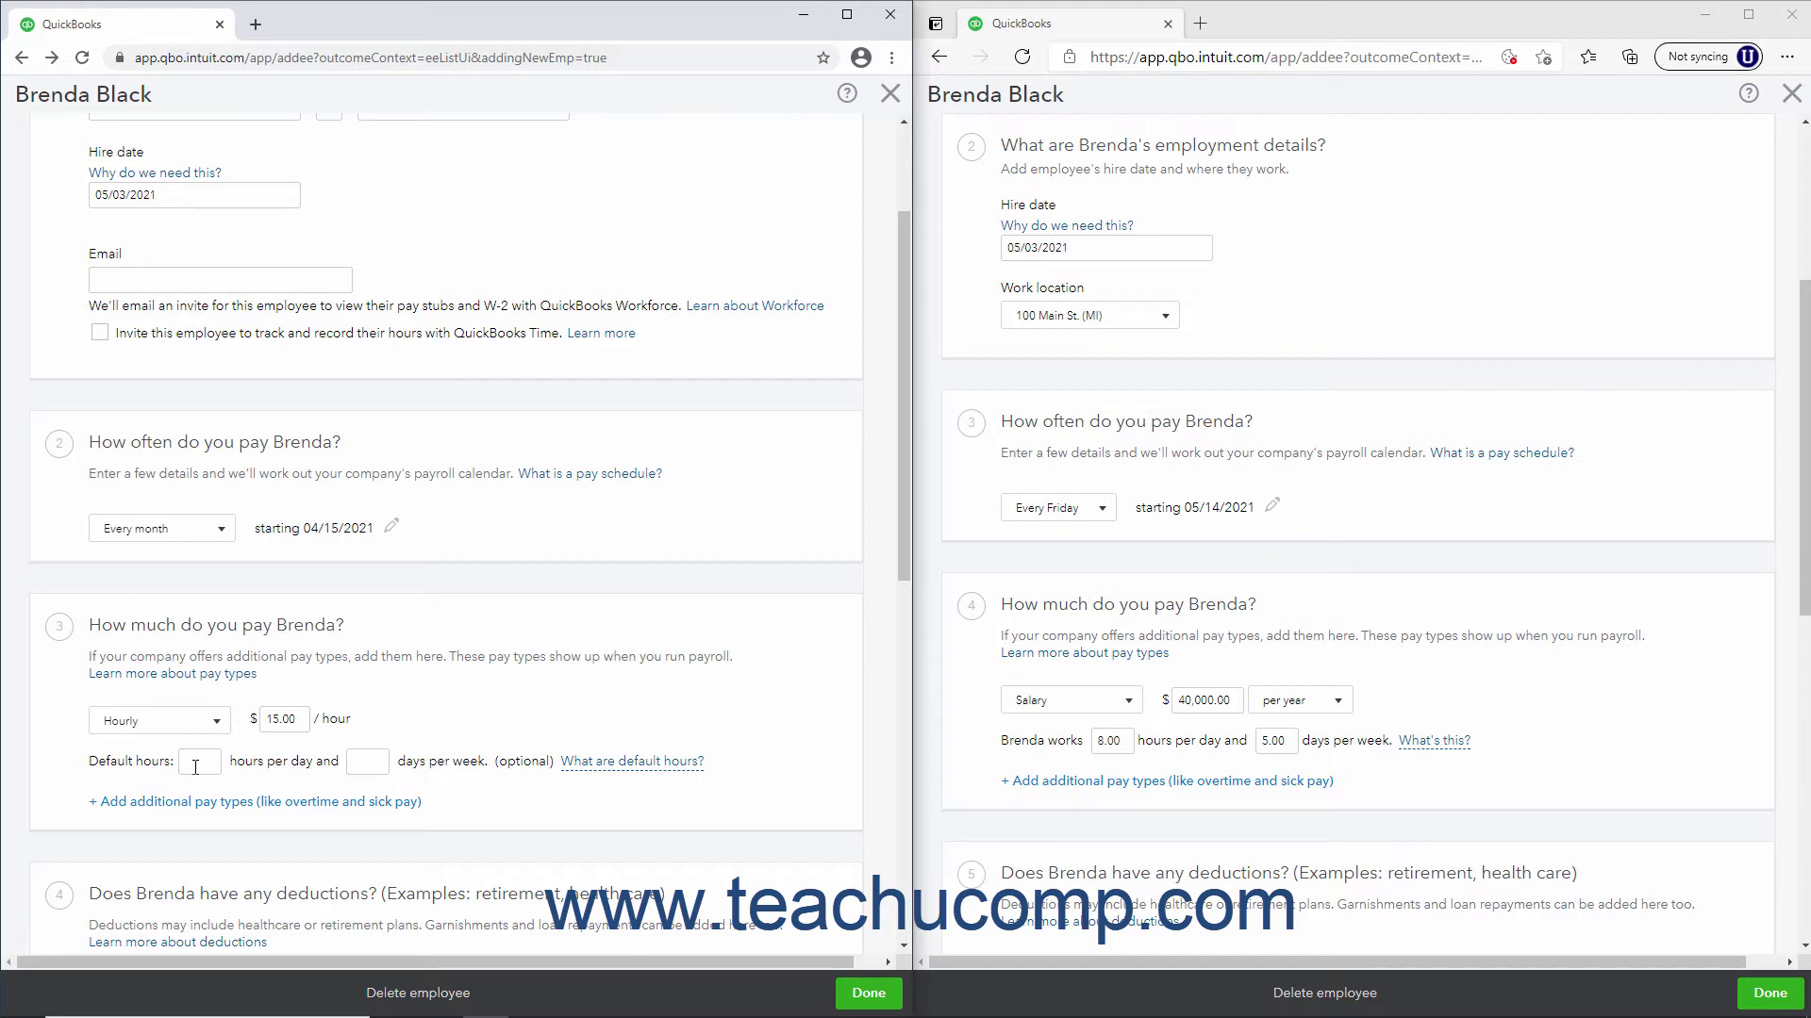
pyautogui.write('8')
pyautogui.press('Tab')
pyautogui.write('4')
pyautogui.click(432, 714)
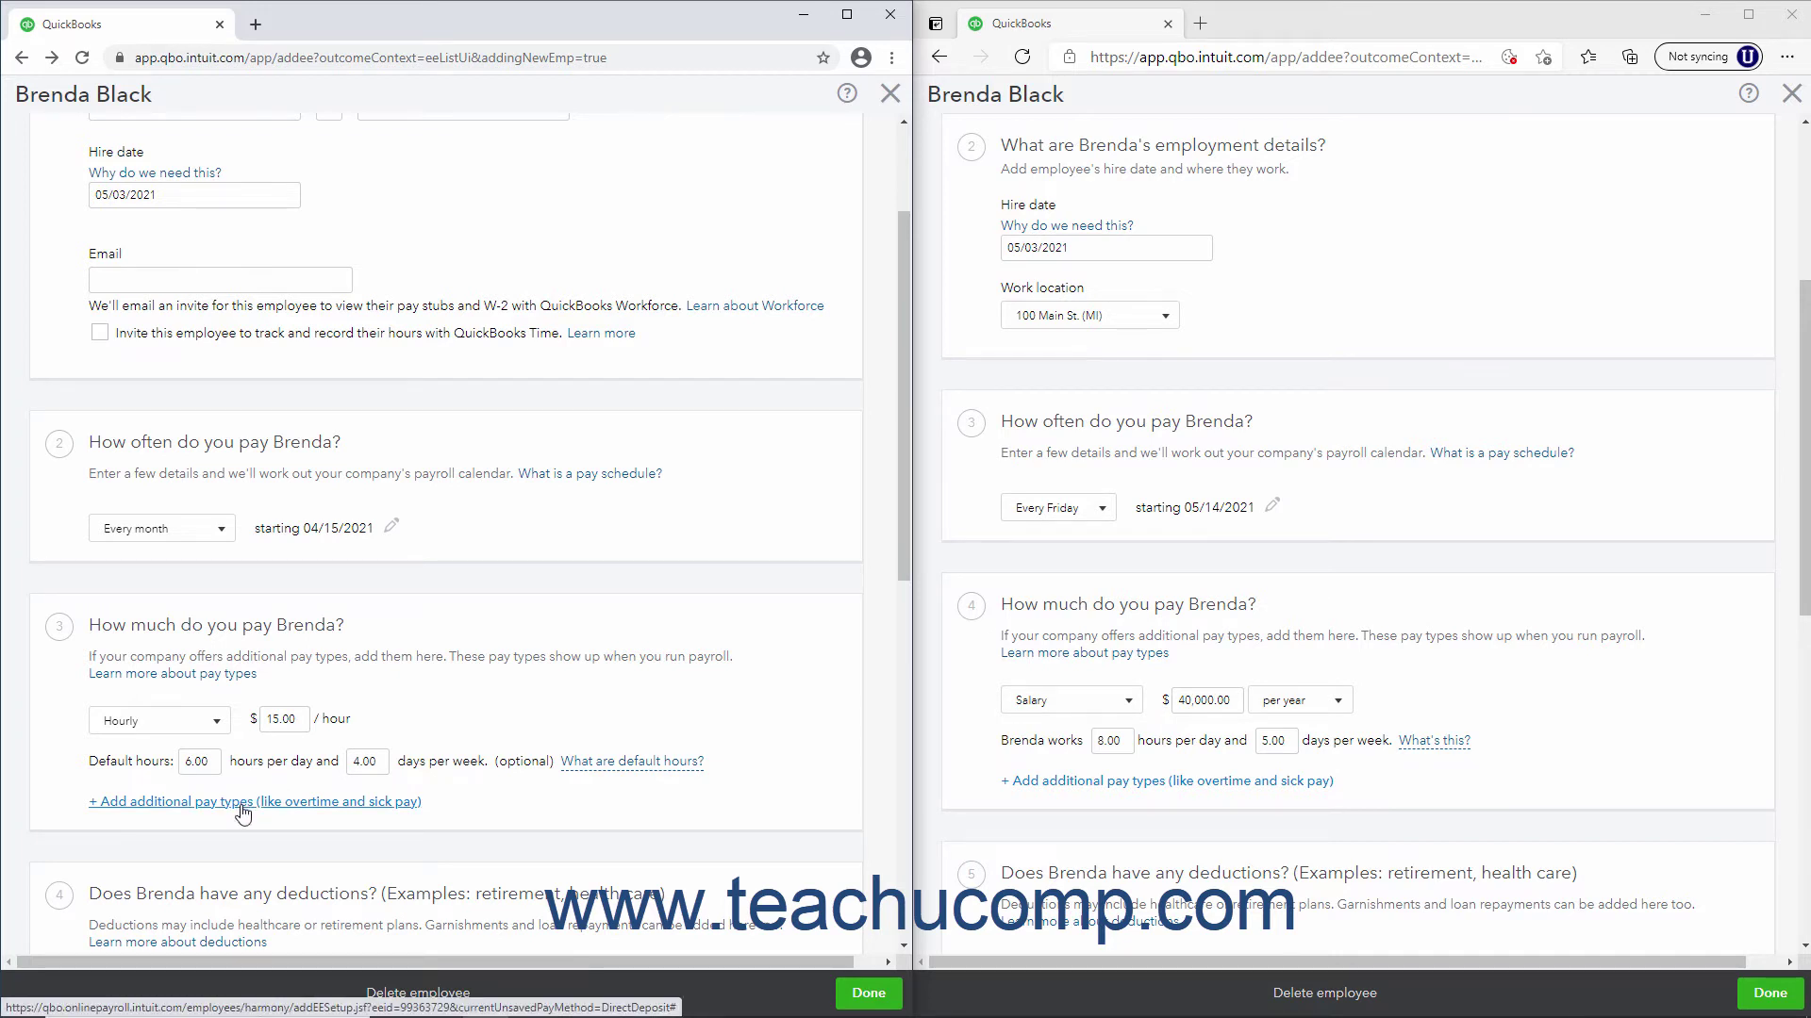
# Open the additional pay types page and close it without adding any extra pay types
pyautogui.click(242, 807)
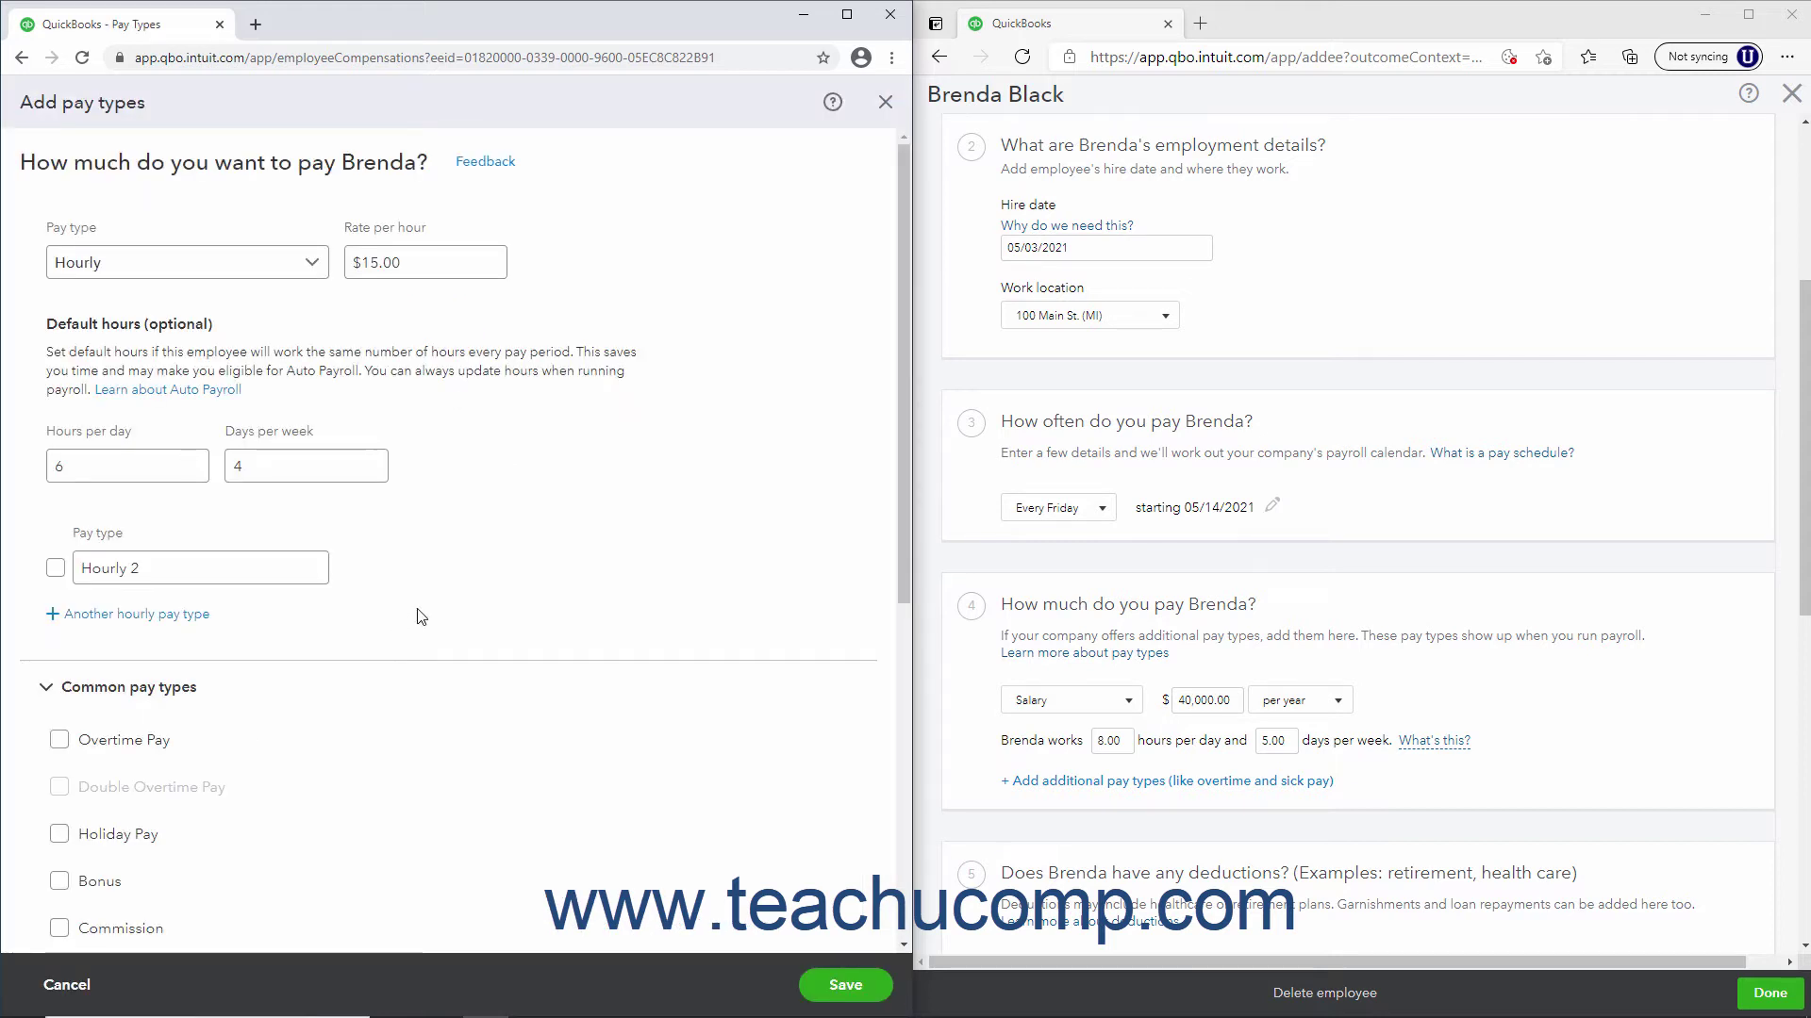
pyautogui.scroll(-2, 422, 617)
pyautogui.scroll(-1, 421, 617)
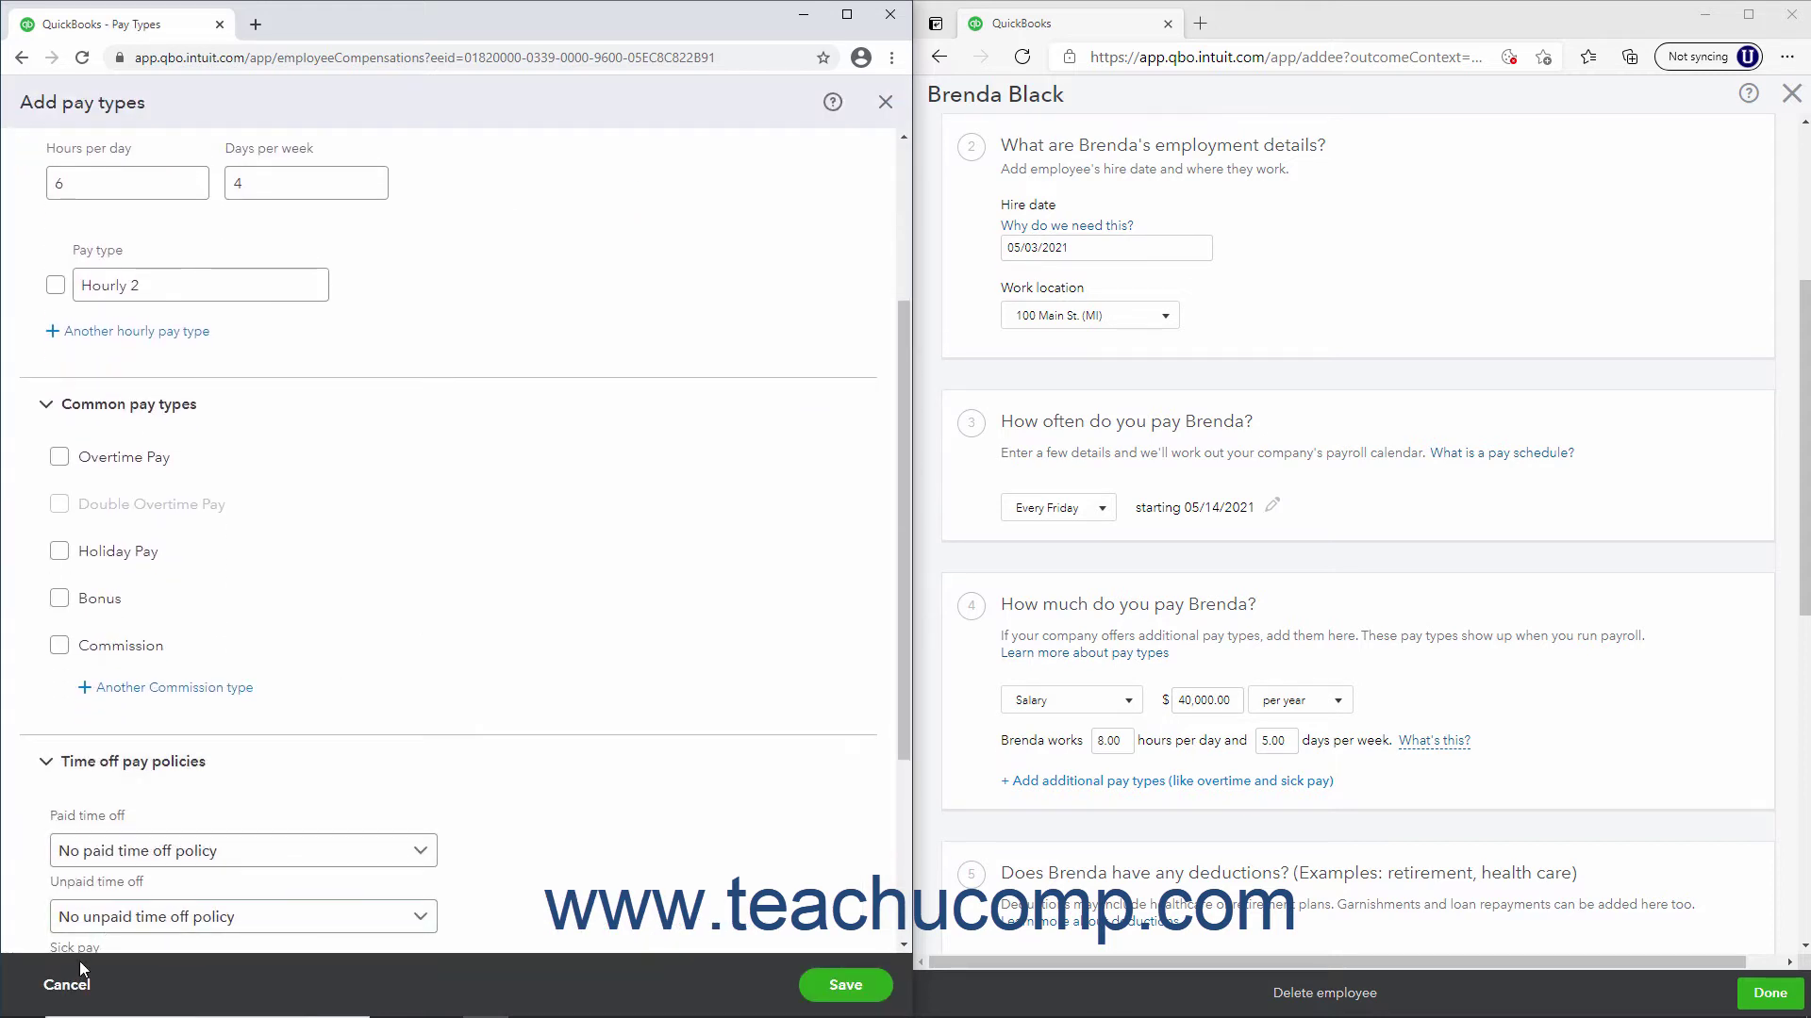
pyautogui.click(67, 985)
pyautogui.scroll(-3, 436, 637)
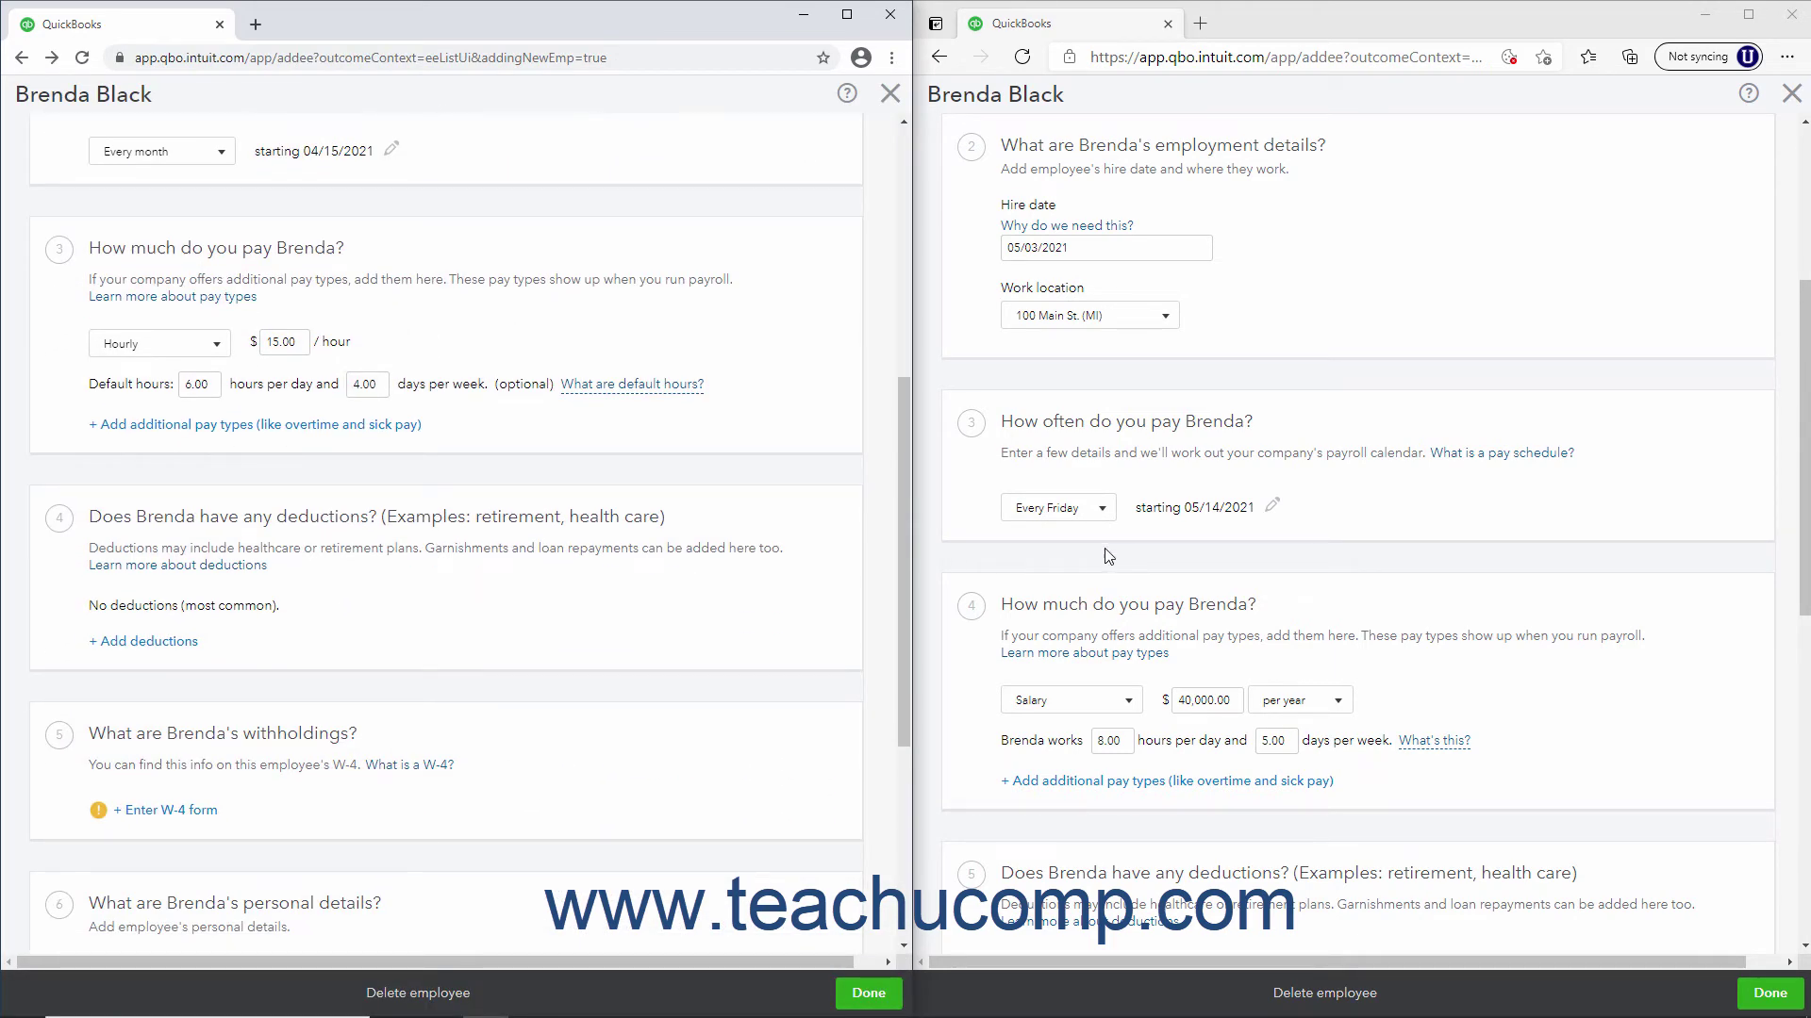
pyautogui.scroll(-5, 1108, 556)
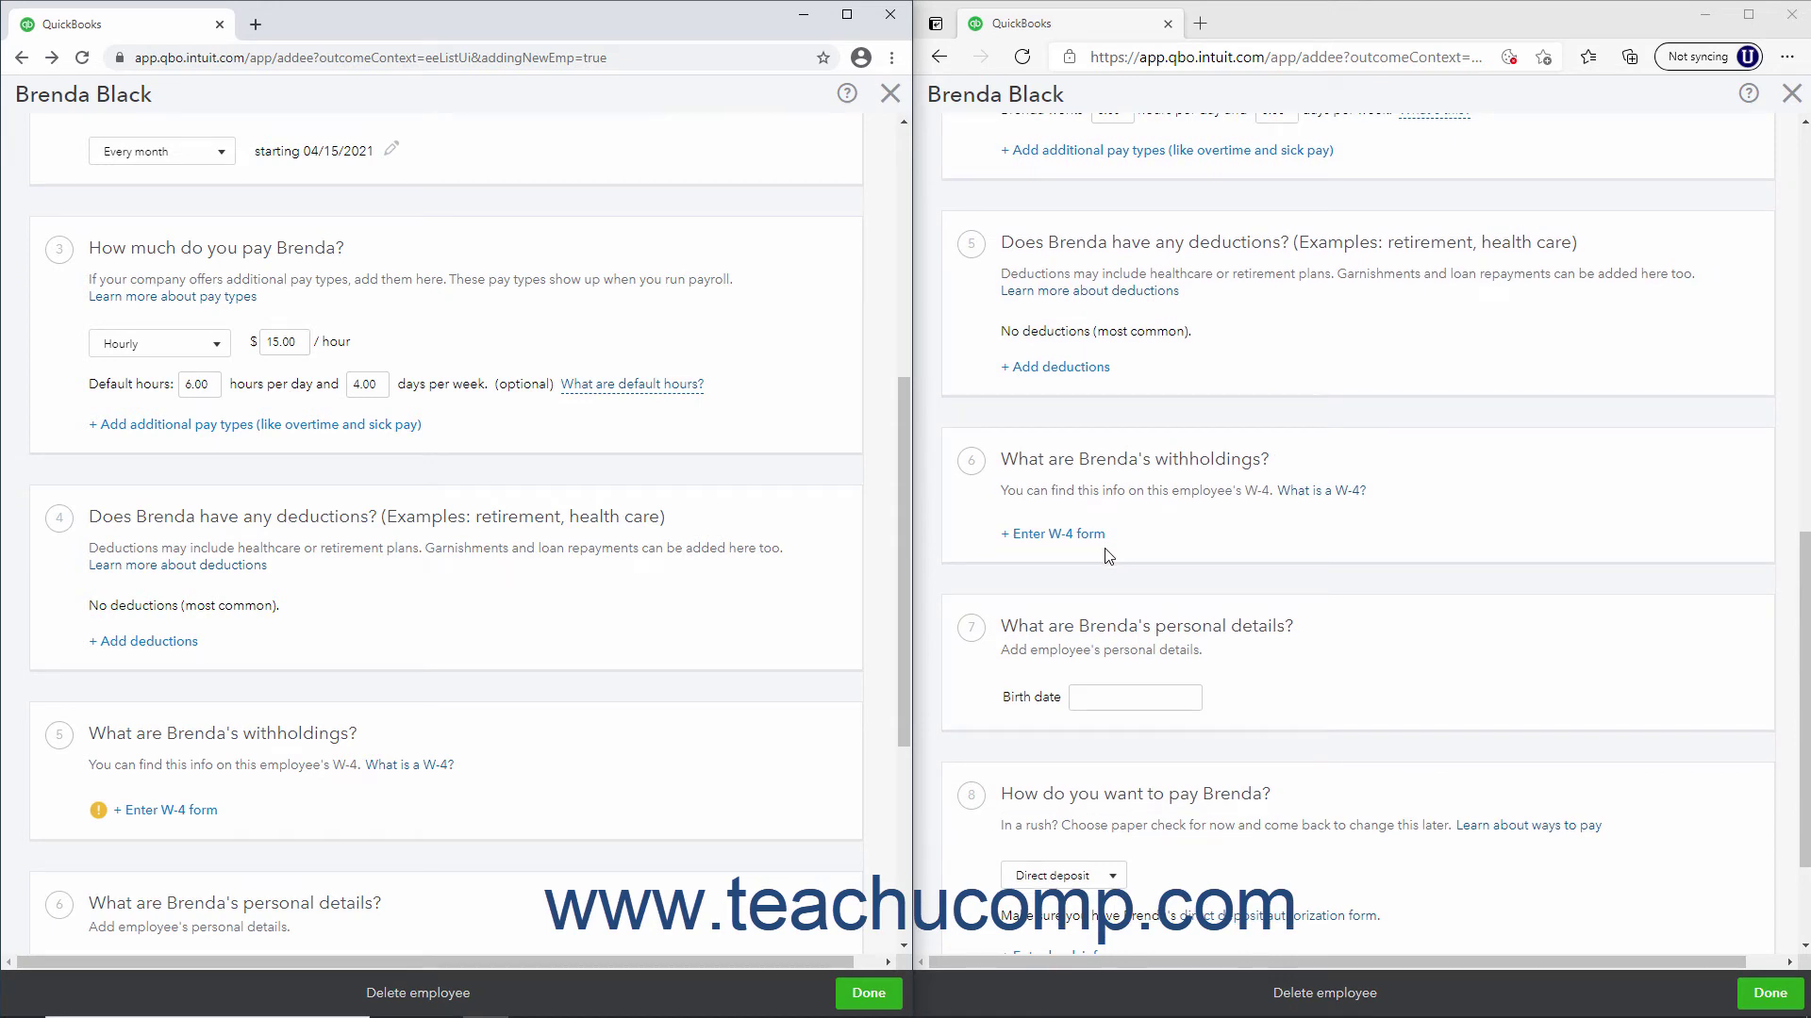
pyautogui.scroll(-3, 757, 465)
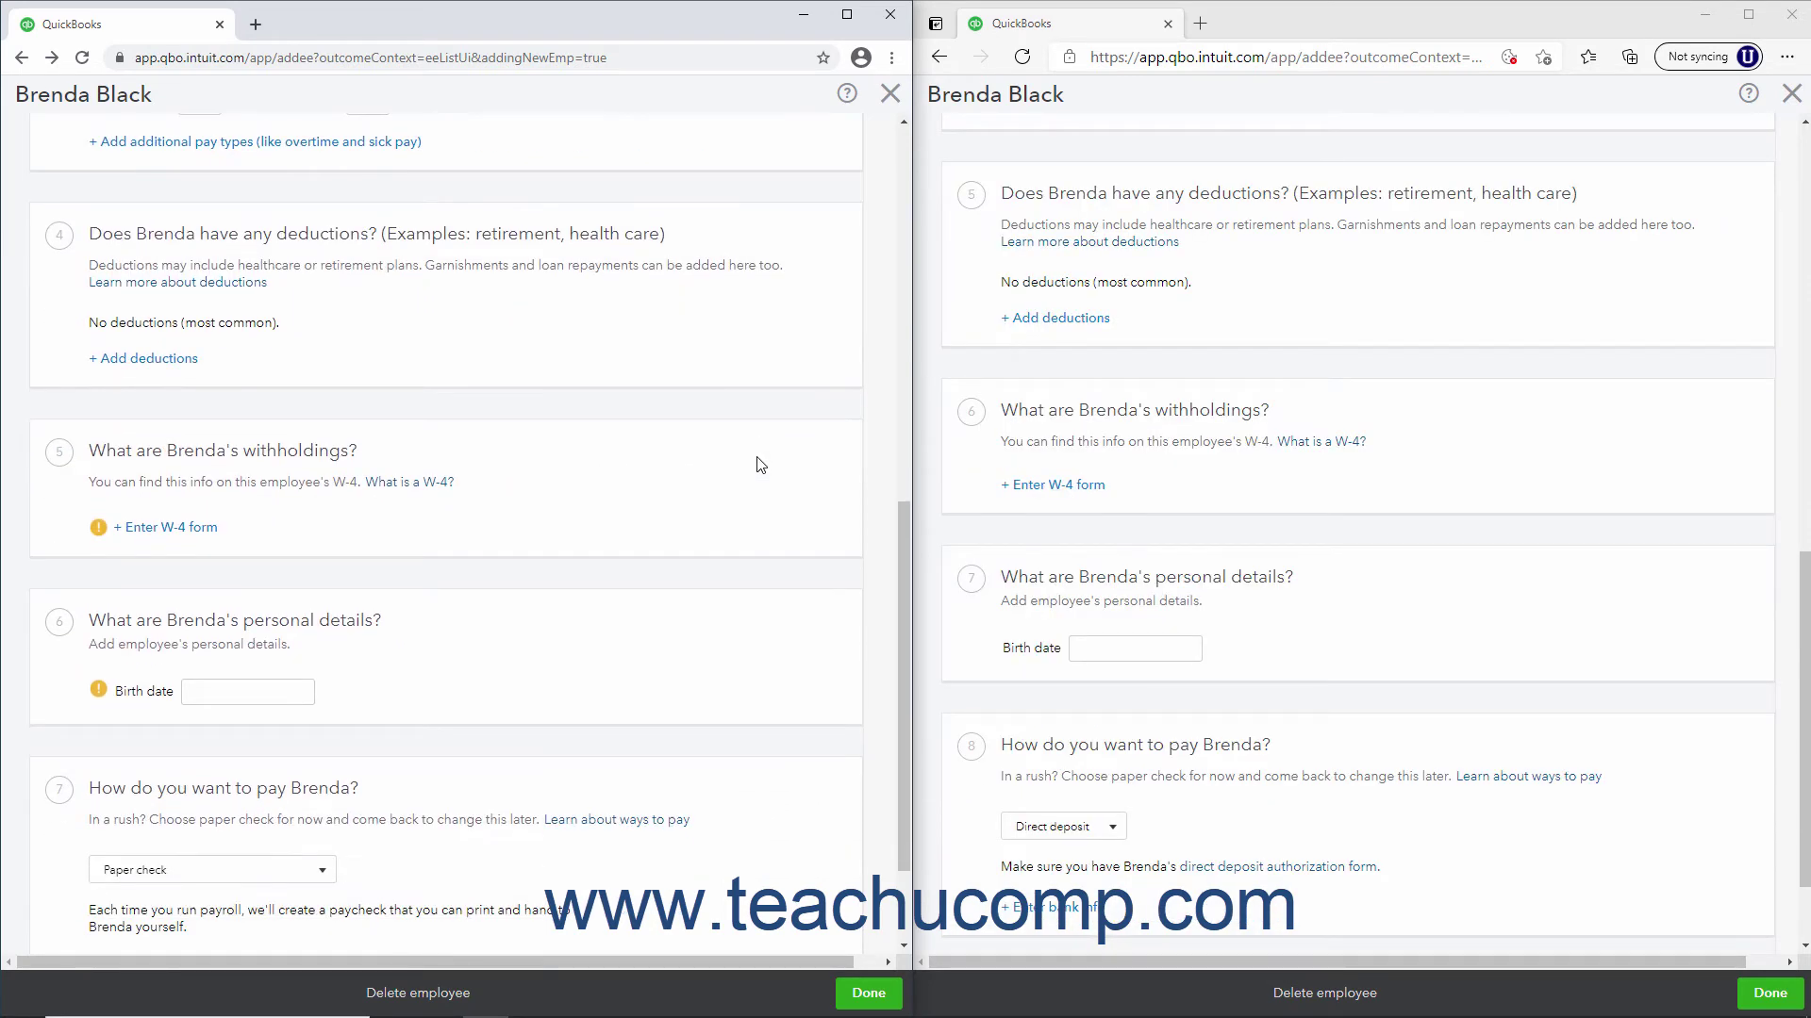
# Start a Deduction/contribution for the employee, then leave the deductions page without adding one
pyautogui.click(194, 367)
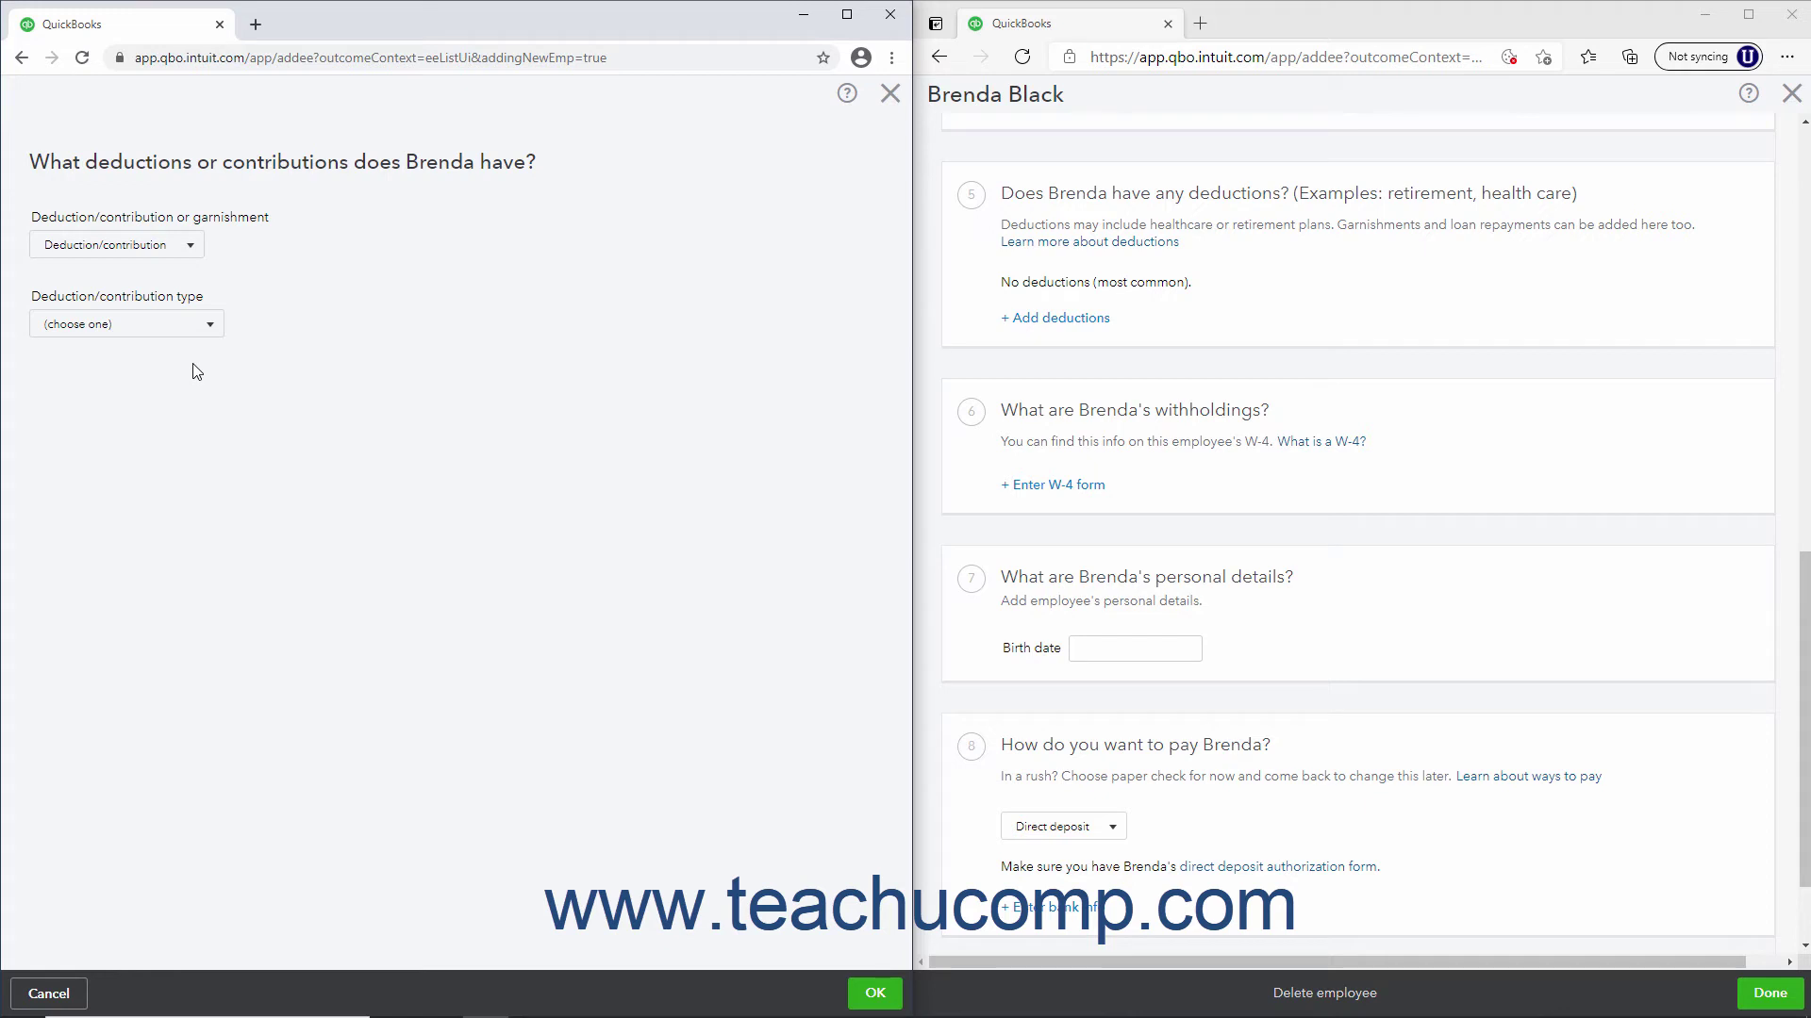
pyautogui.click(179, 242)
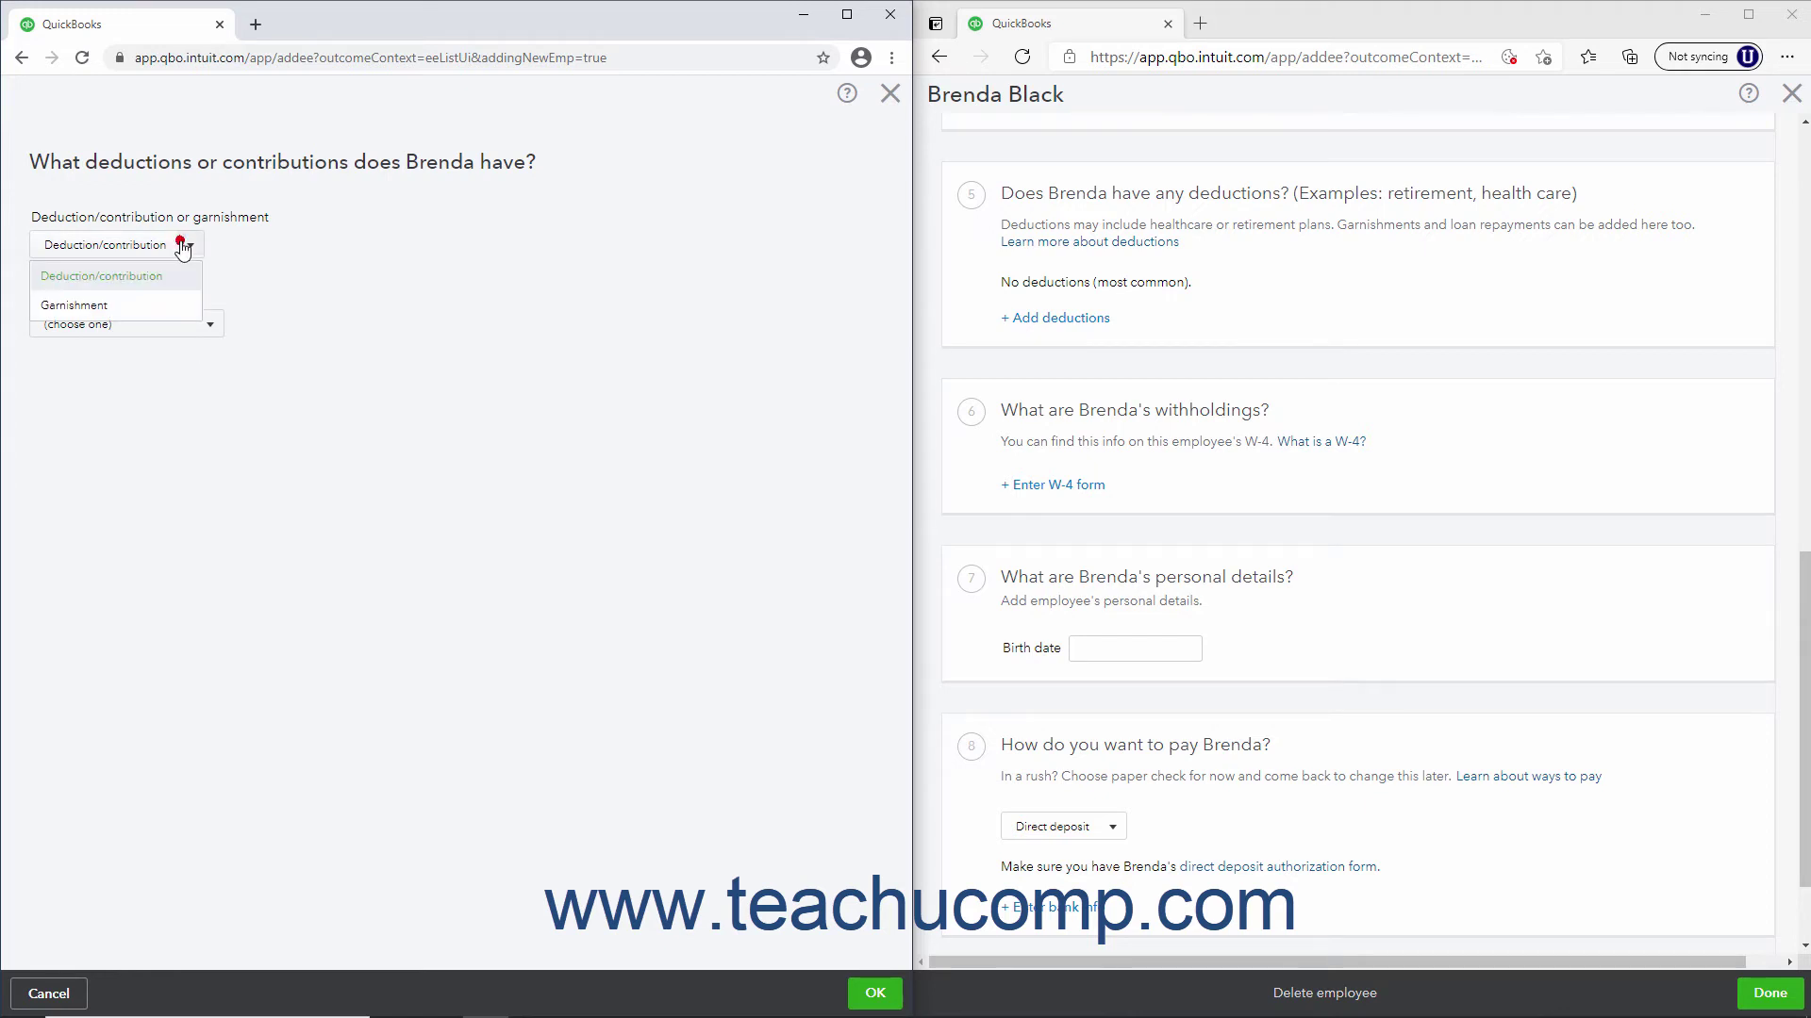
pyautogui.click(179, 242)
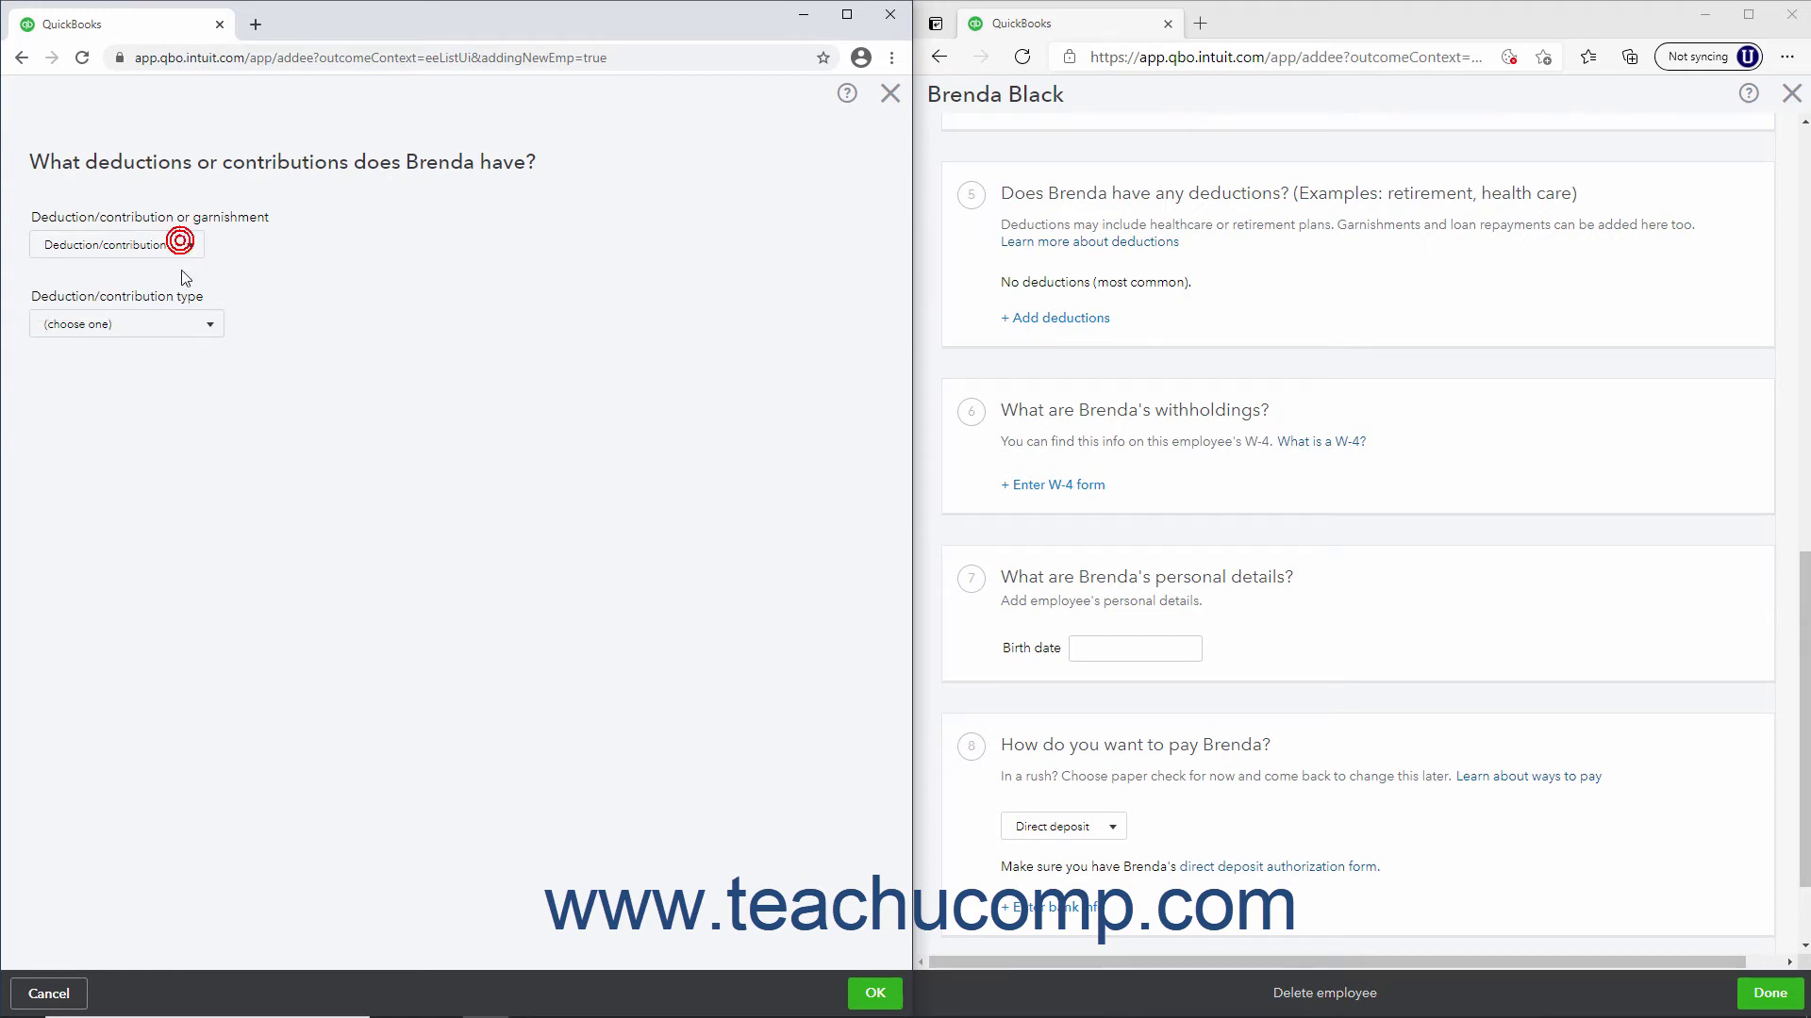
pyautogui.click(49, 993)
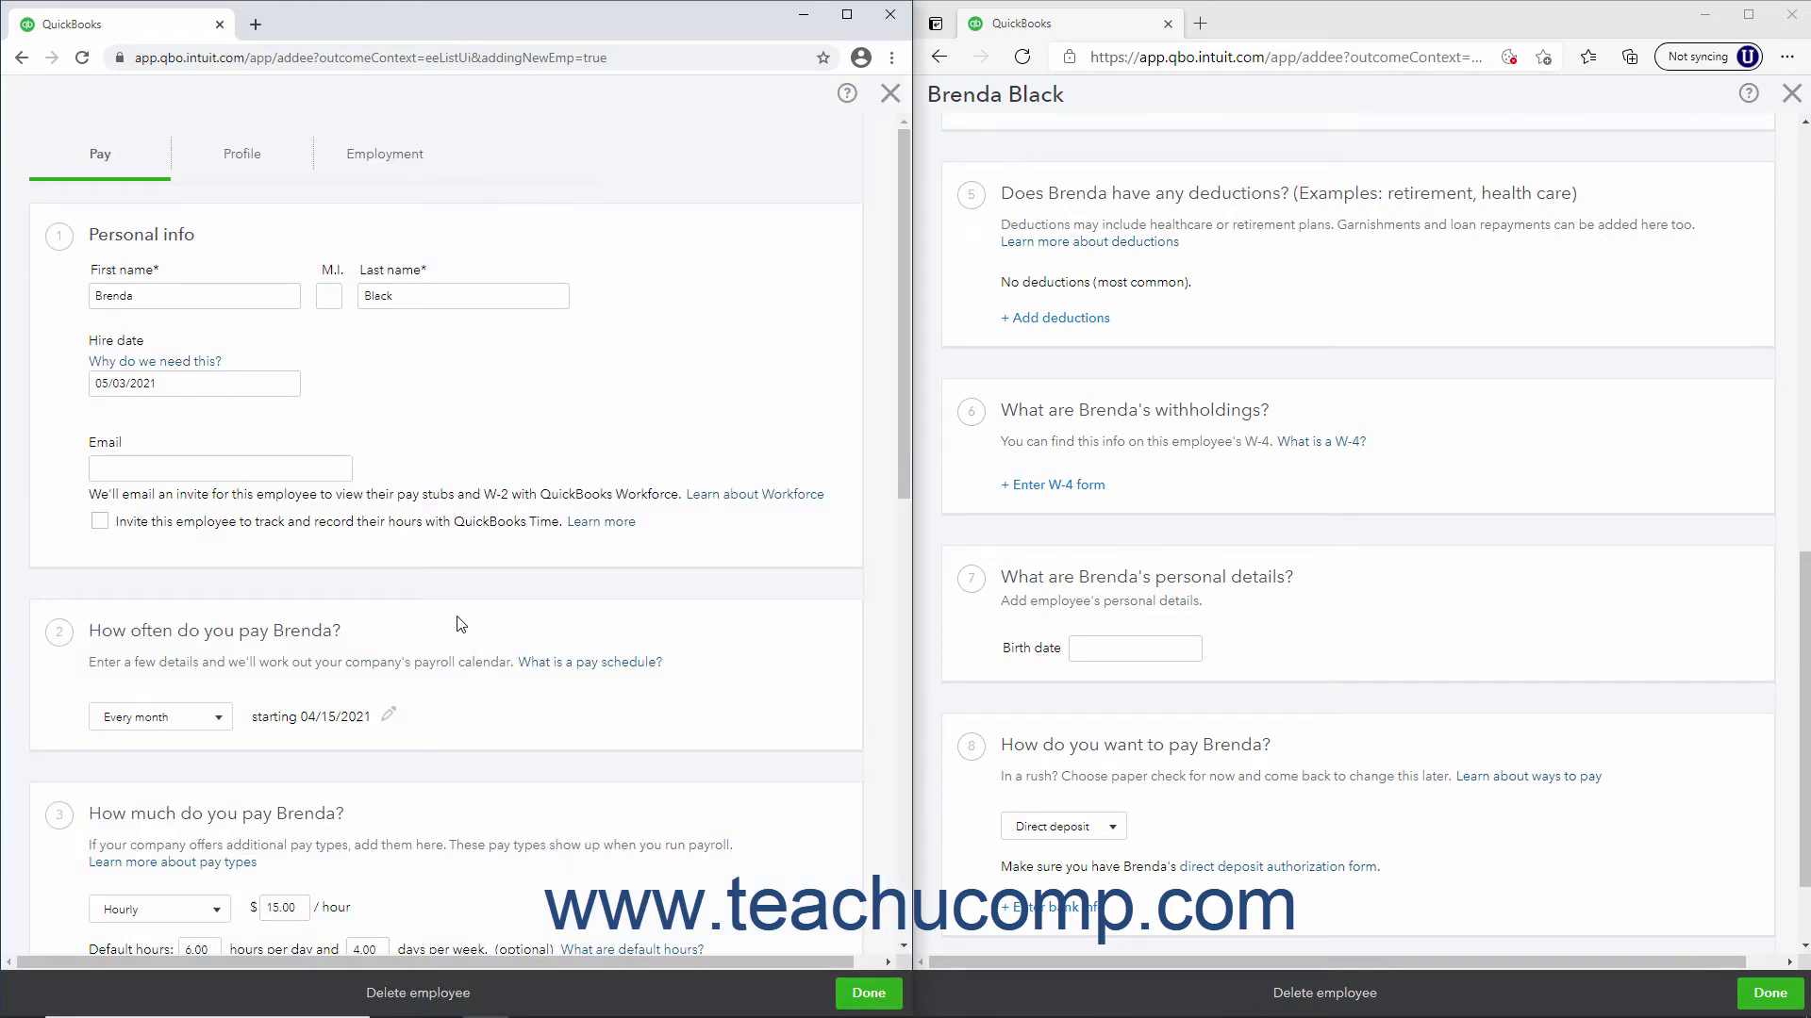
pyautogui.scroll(-7, 460, 619)
pyautogui.scroll(-1, 459, 619)
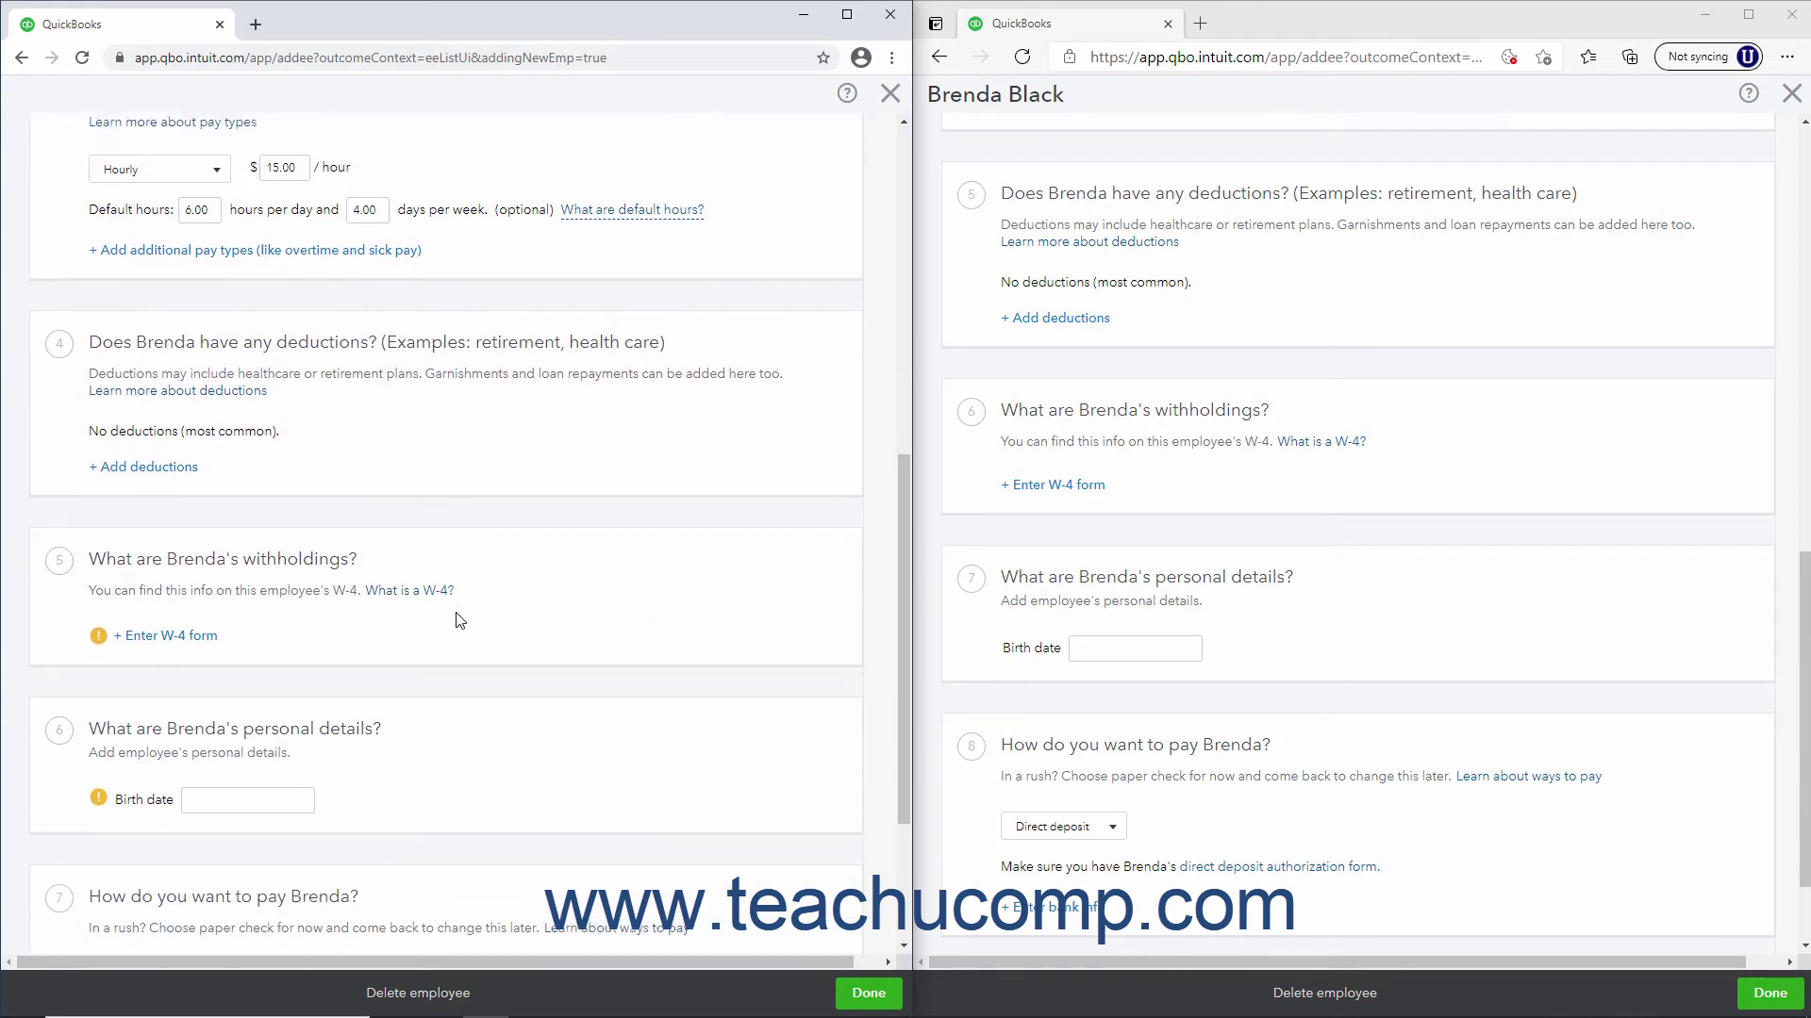
pyautogui.click(213, 623)
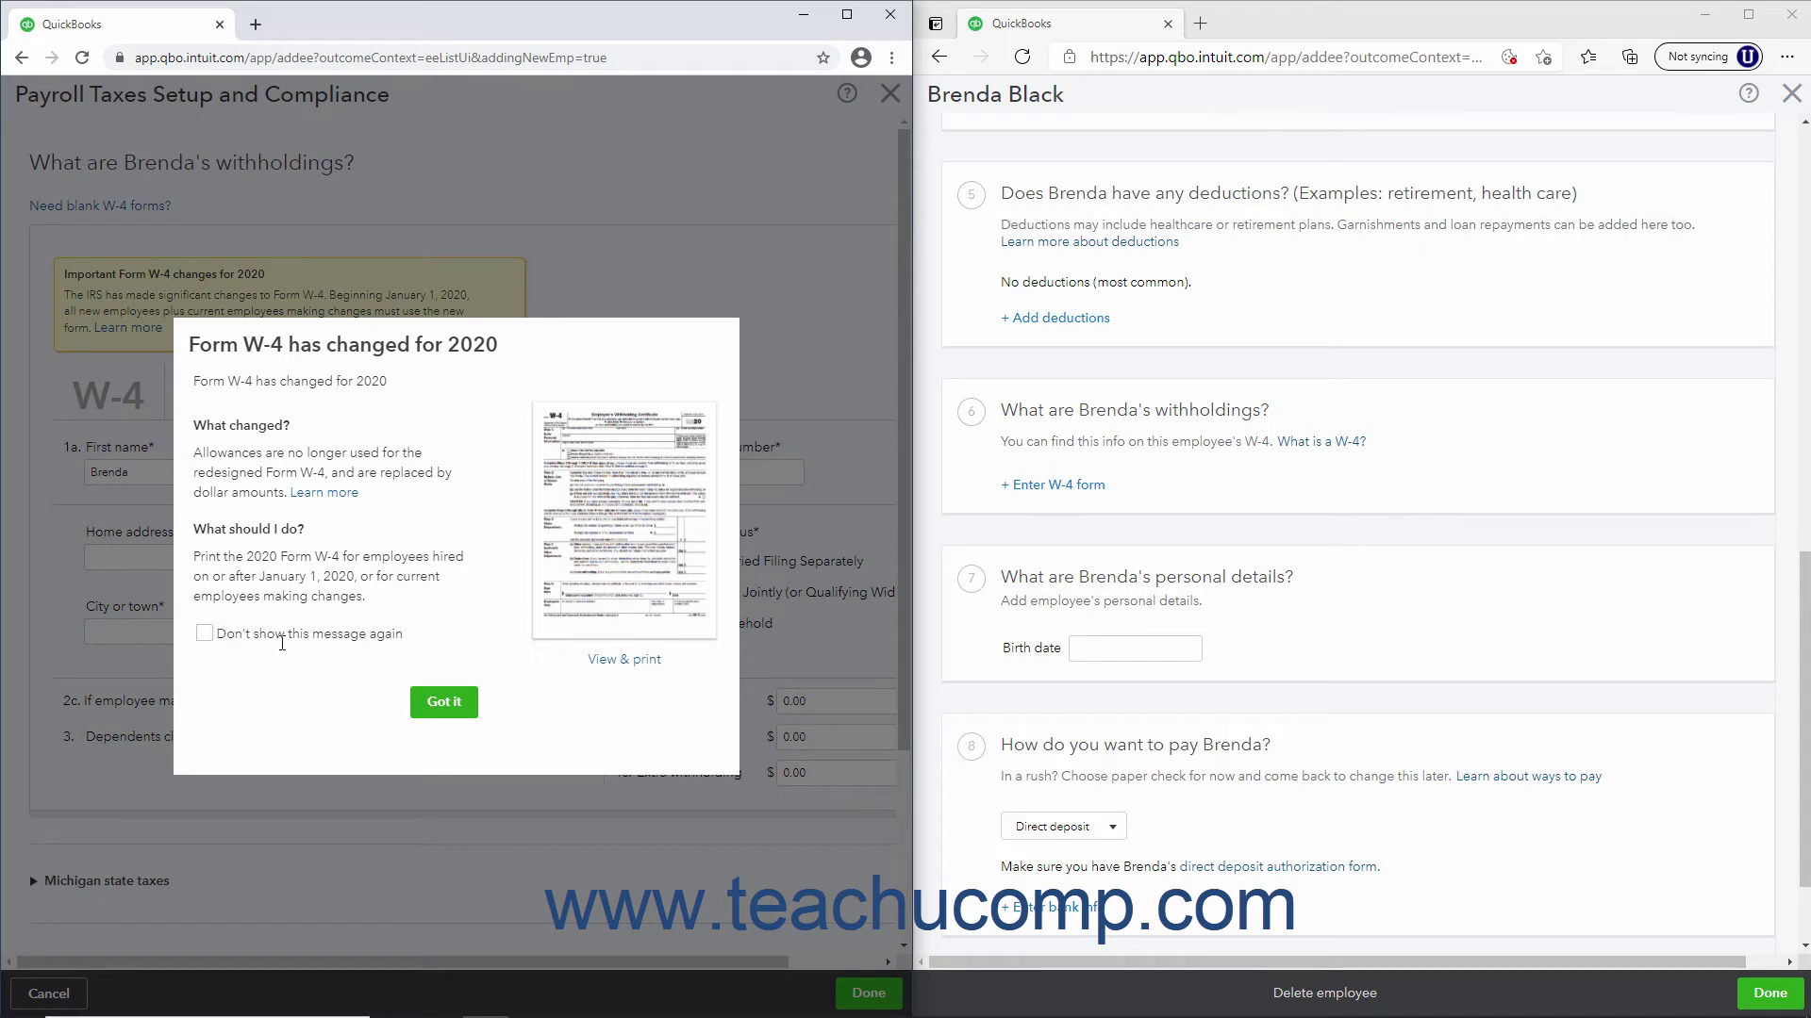
pyautogui.click(444, 702)
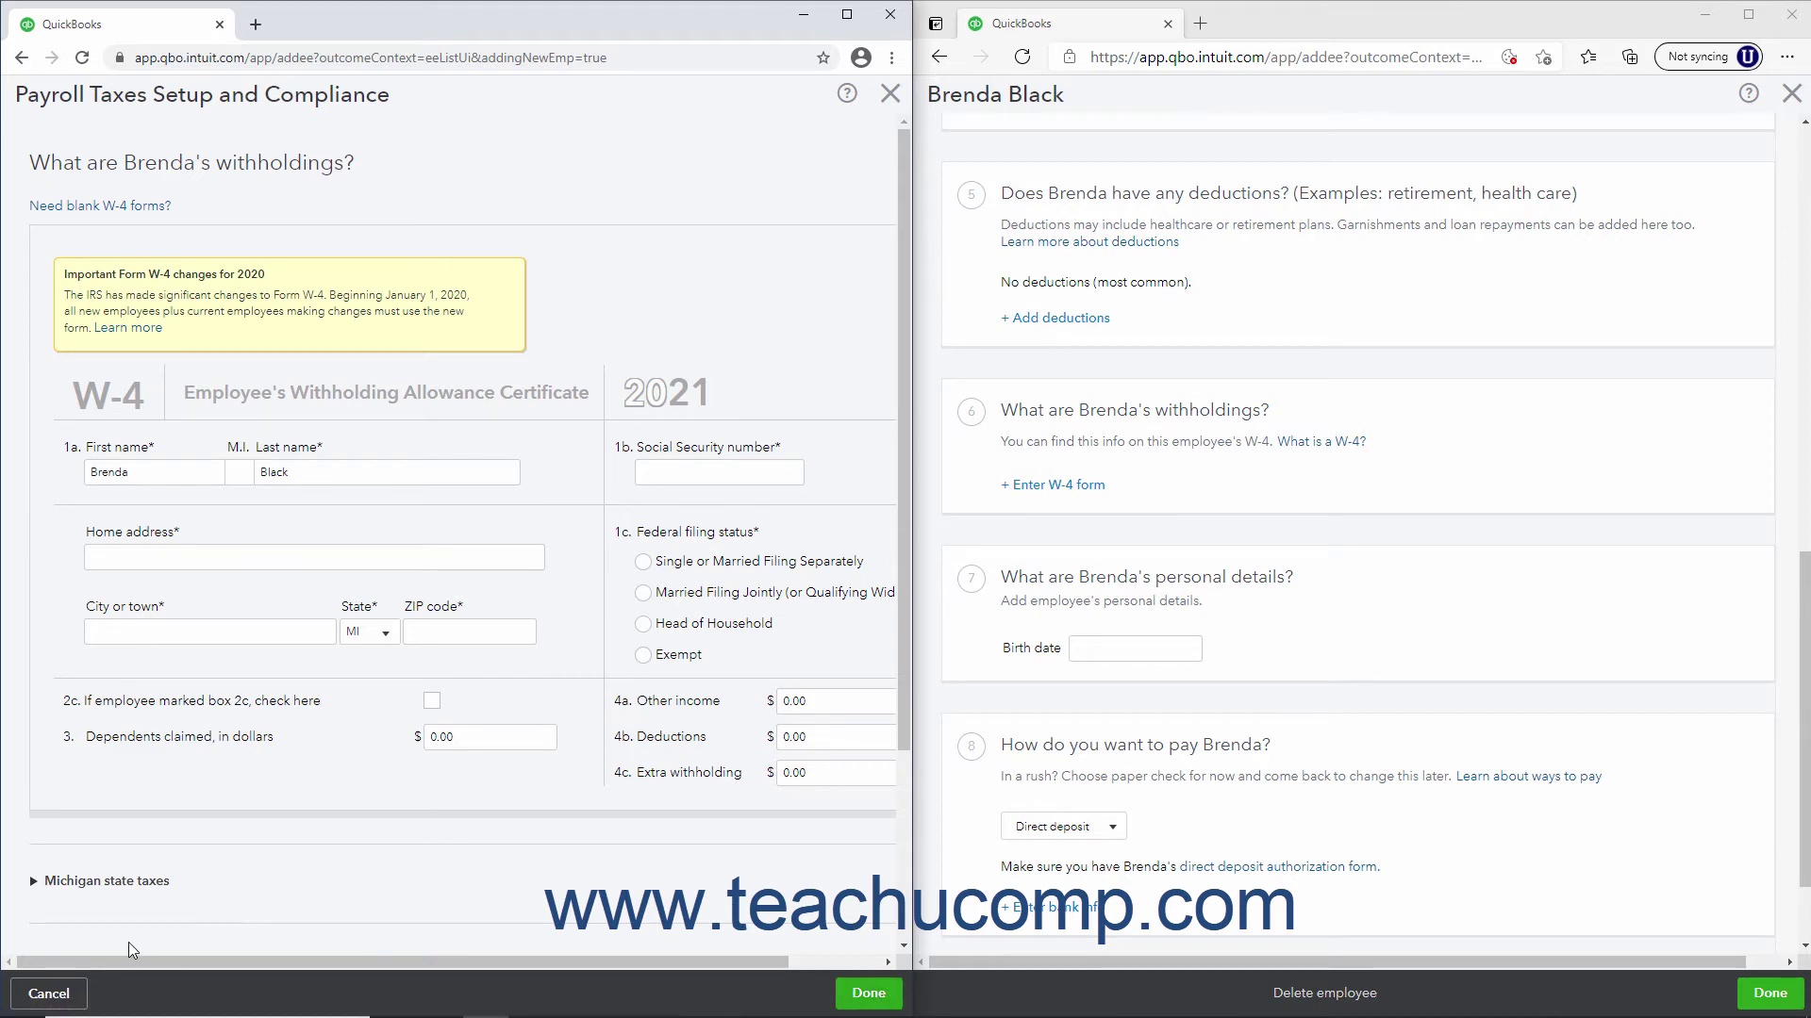
pyautogui.click(49, 994)
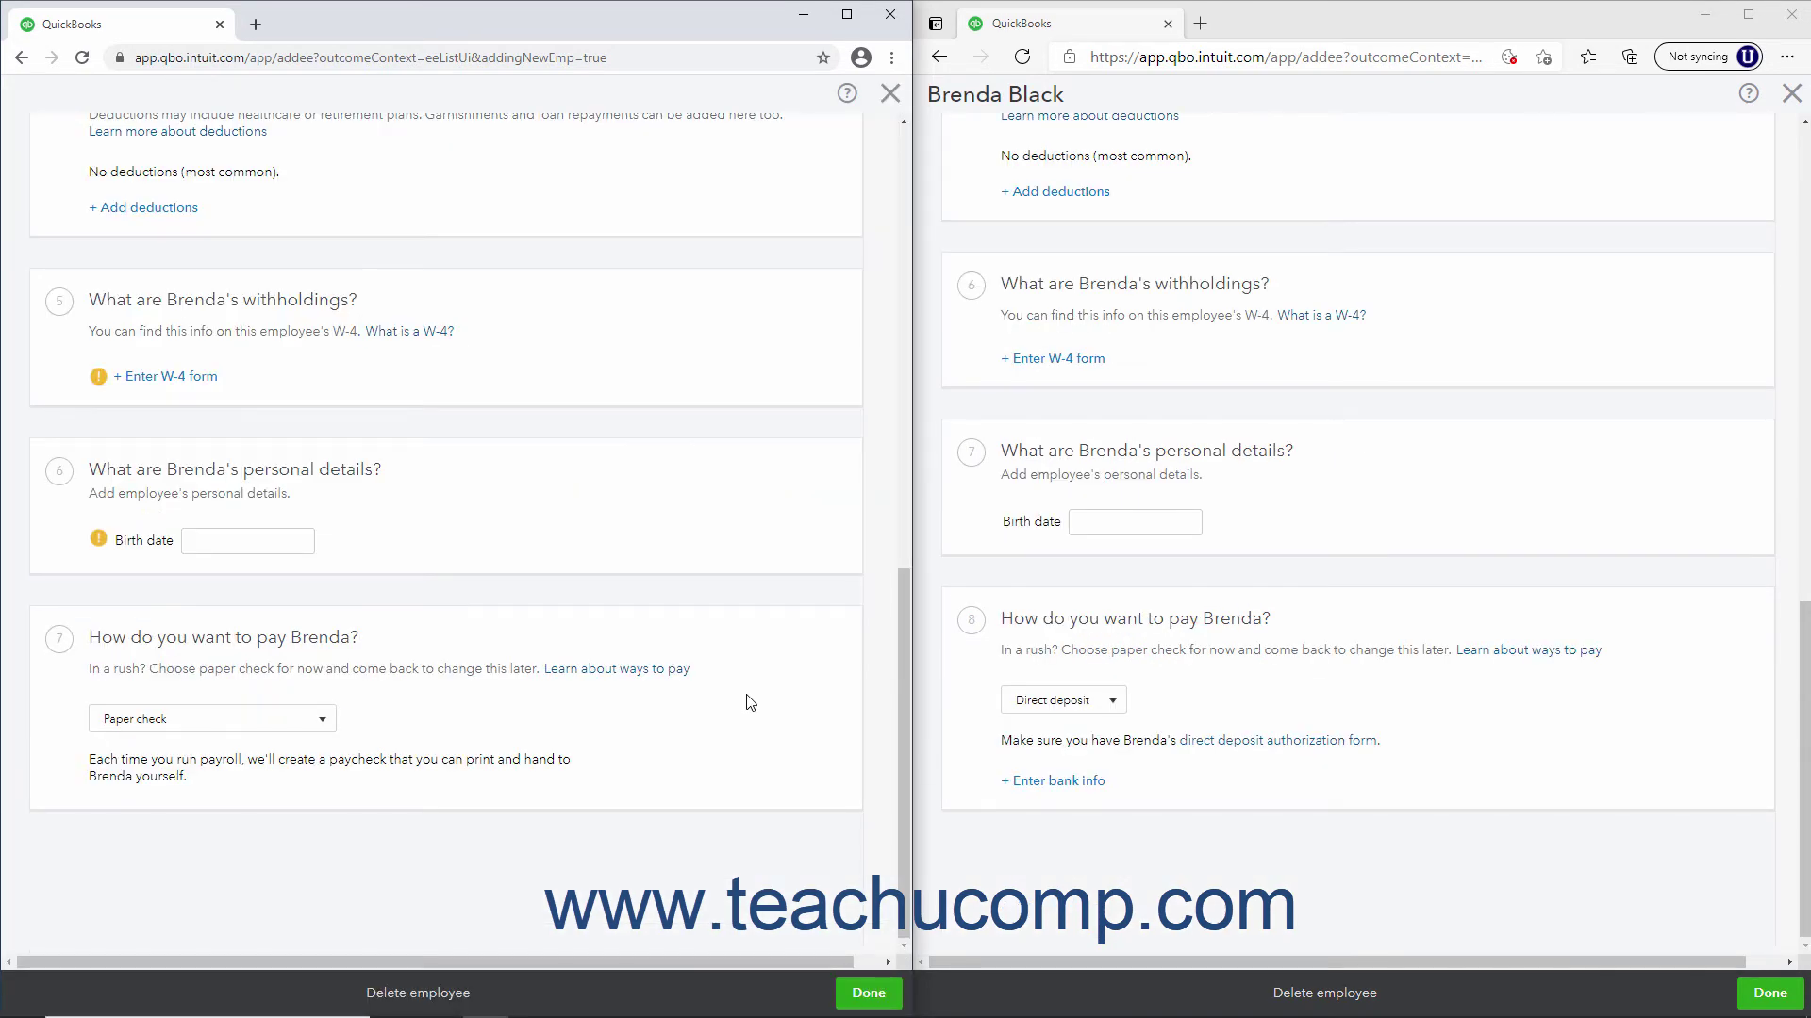
# Enter birth date 5/15/1980 for the new employee in both companies
pyautogui.click(294, 545)
pyautogui.write('5/15/1980')
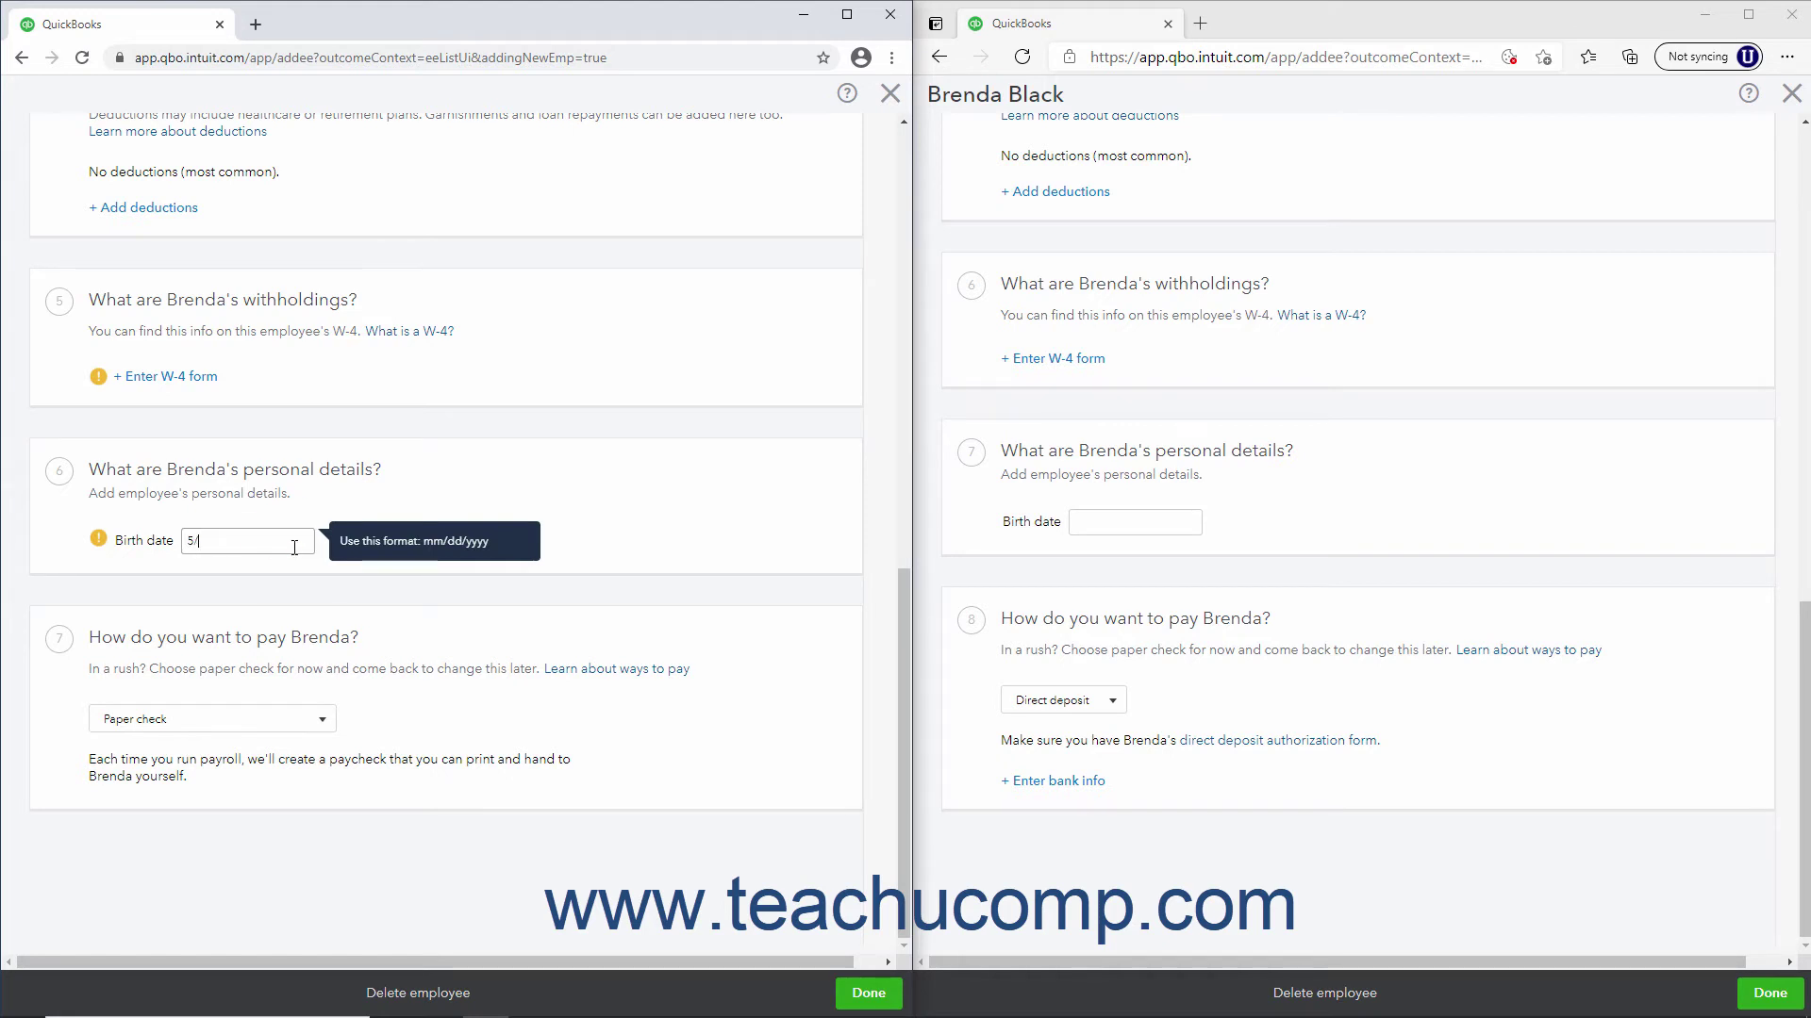
pyautogui.click(1116, 526)
pyautogui.write('5/15/1980')
pyautogui.click(1121, 572)
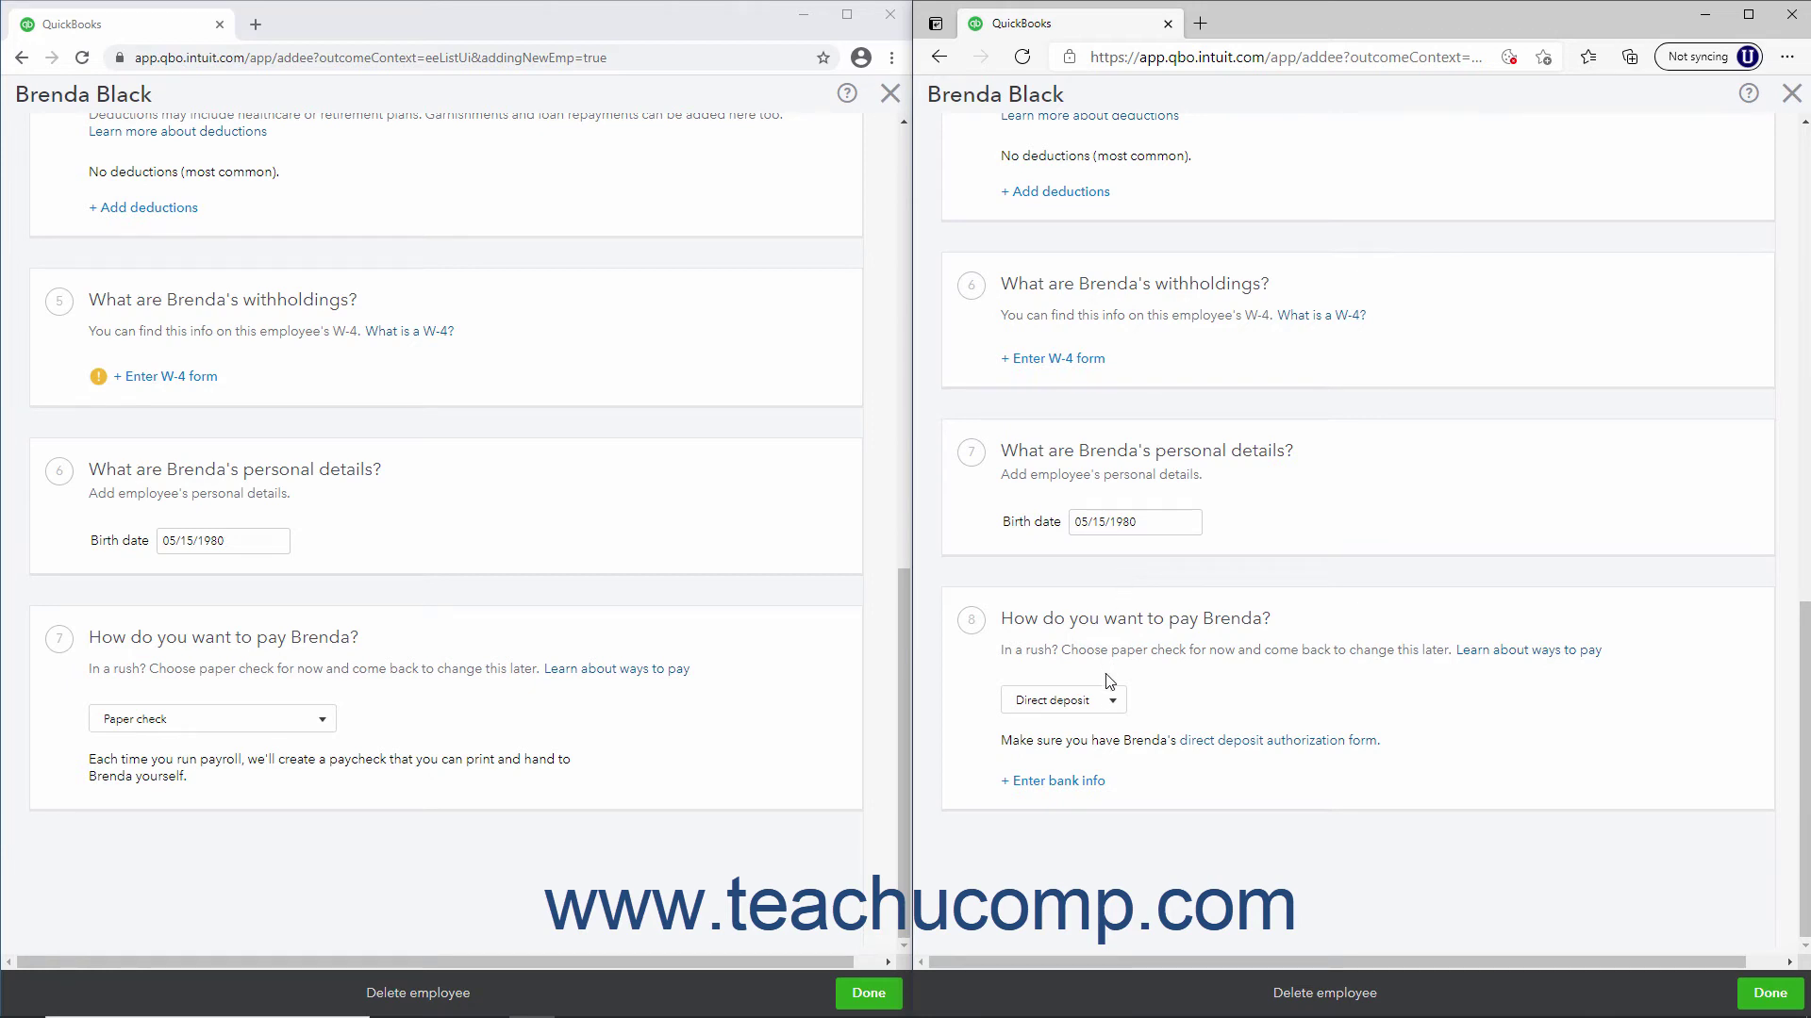
# Set both companies' payment method to Paper check and save the first company's employee
pyautogui.click(1110, 698)
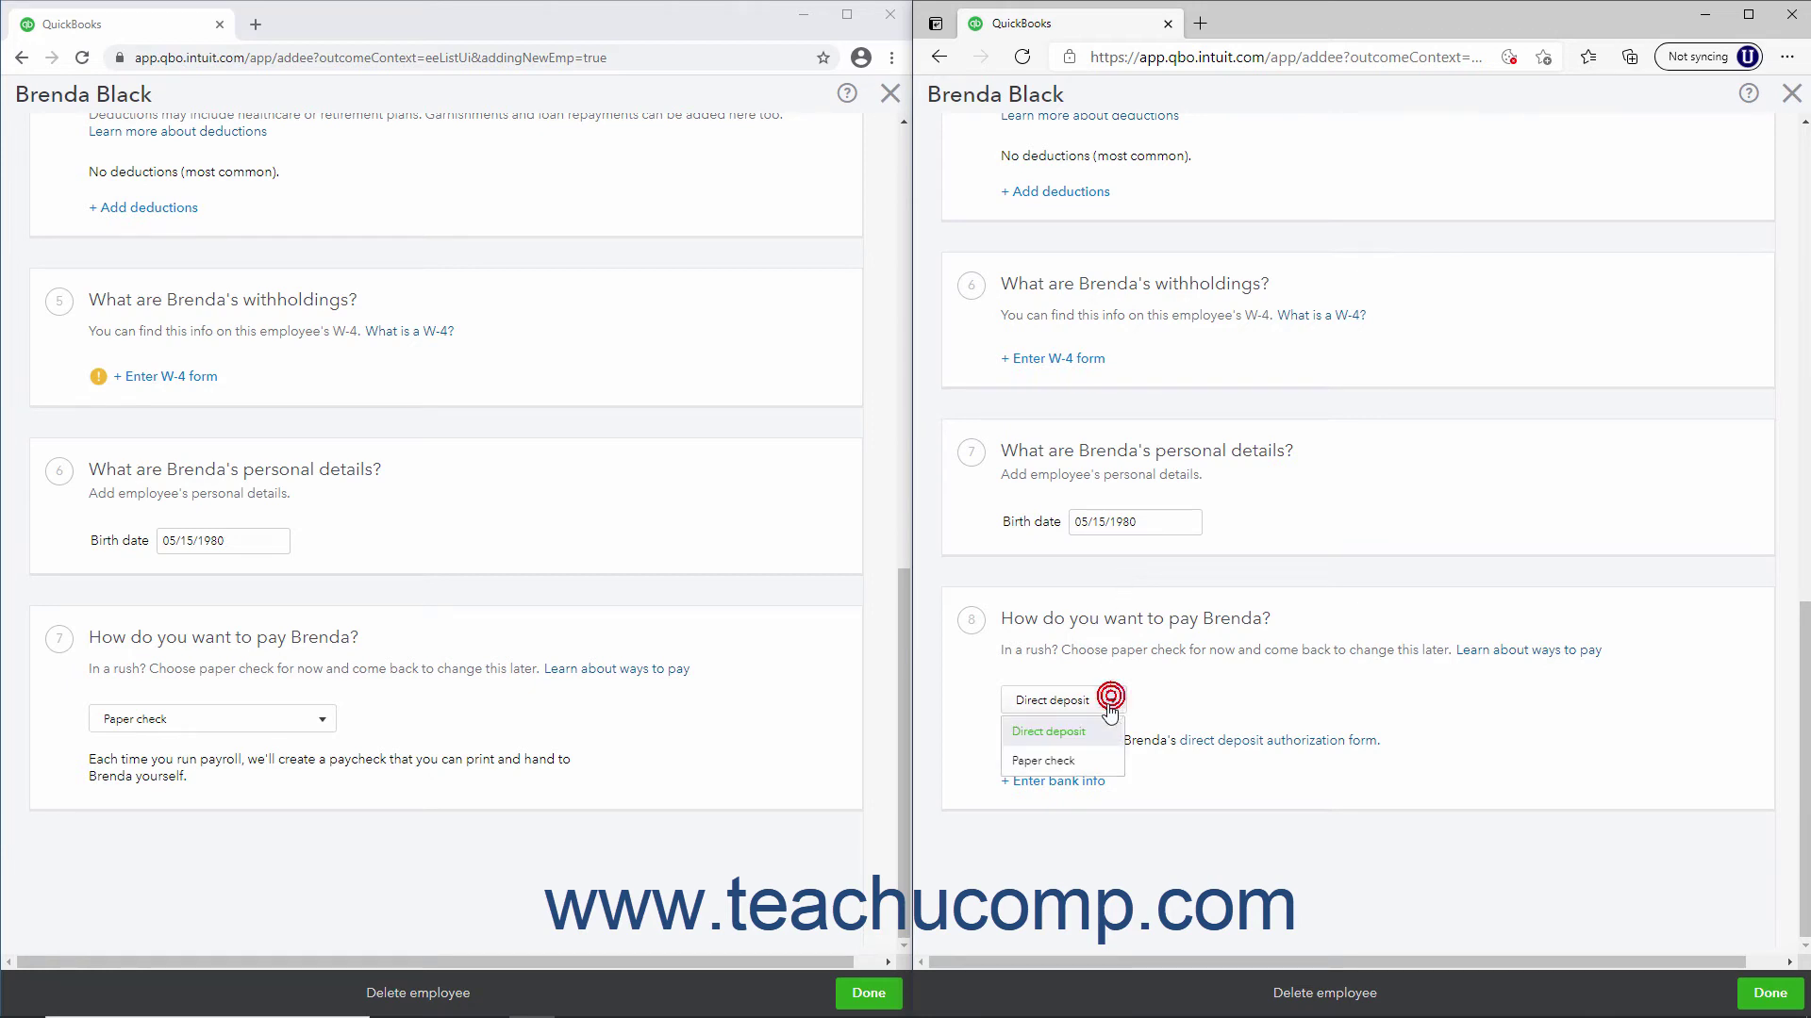
pyautogui.click(1083, 762)
pyautogui.click(321, 718)
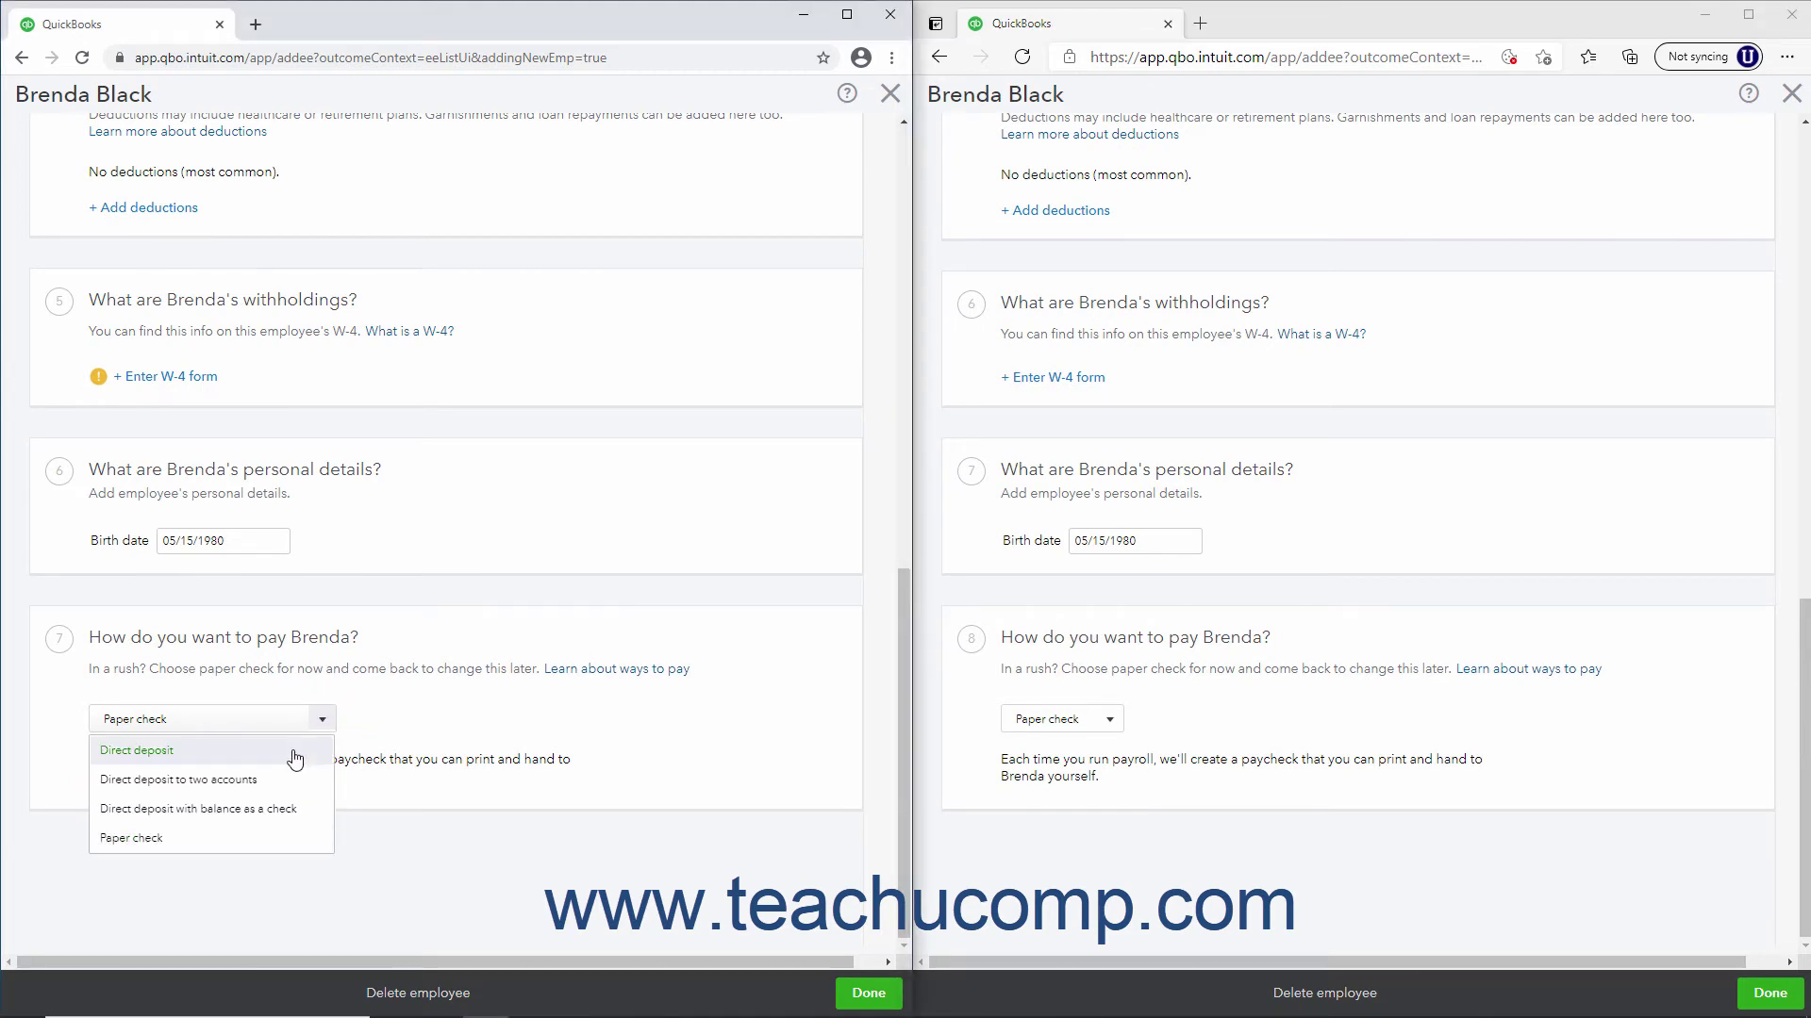
pyautogui.click(295, 751)
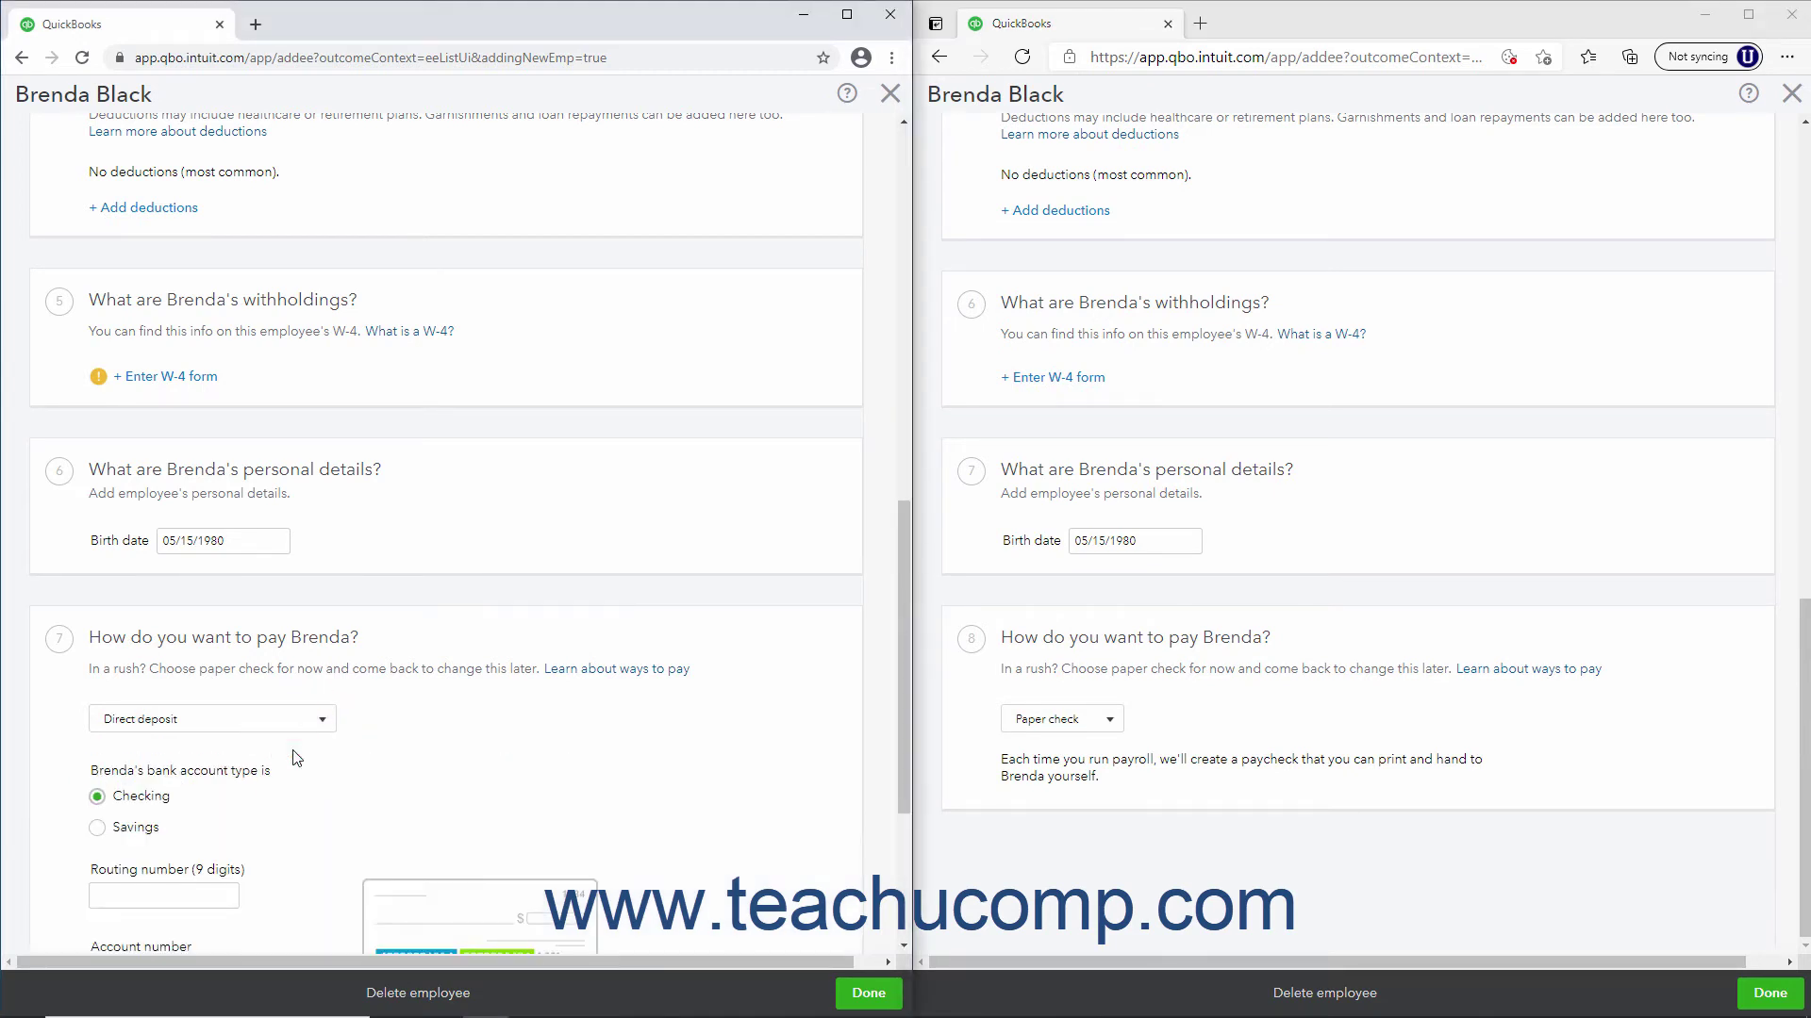
pyautogui.scroll(-2, 503, 716)
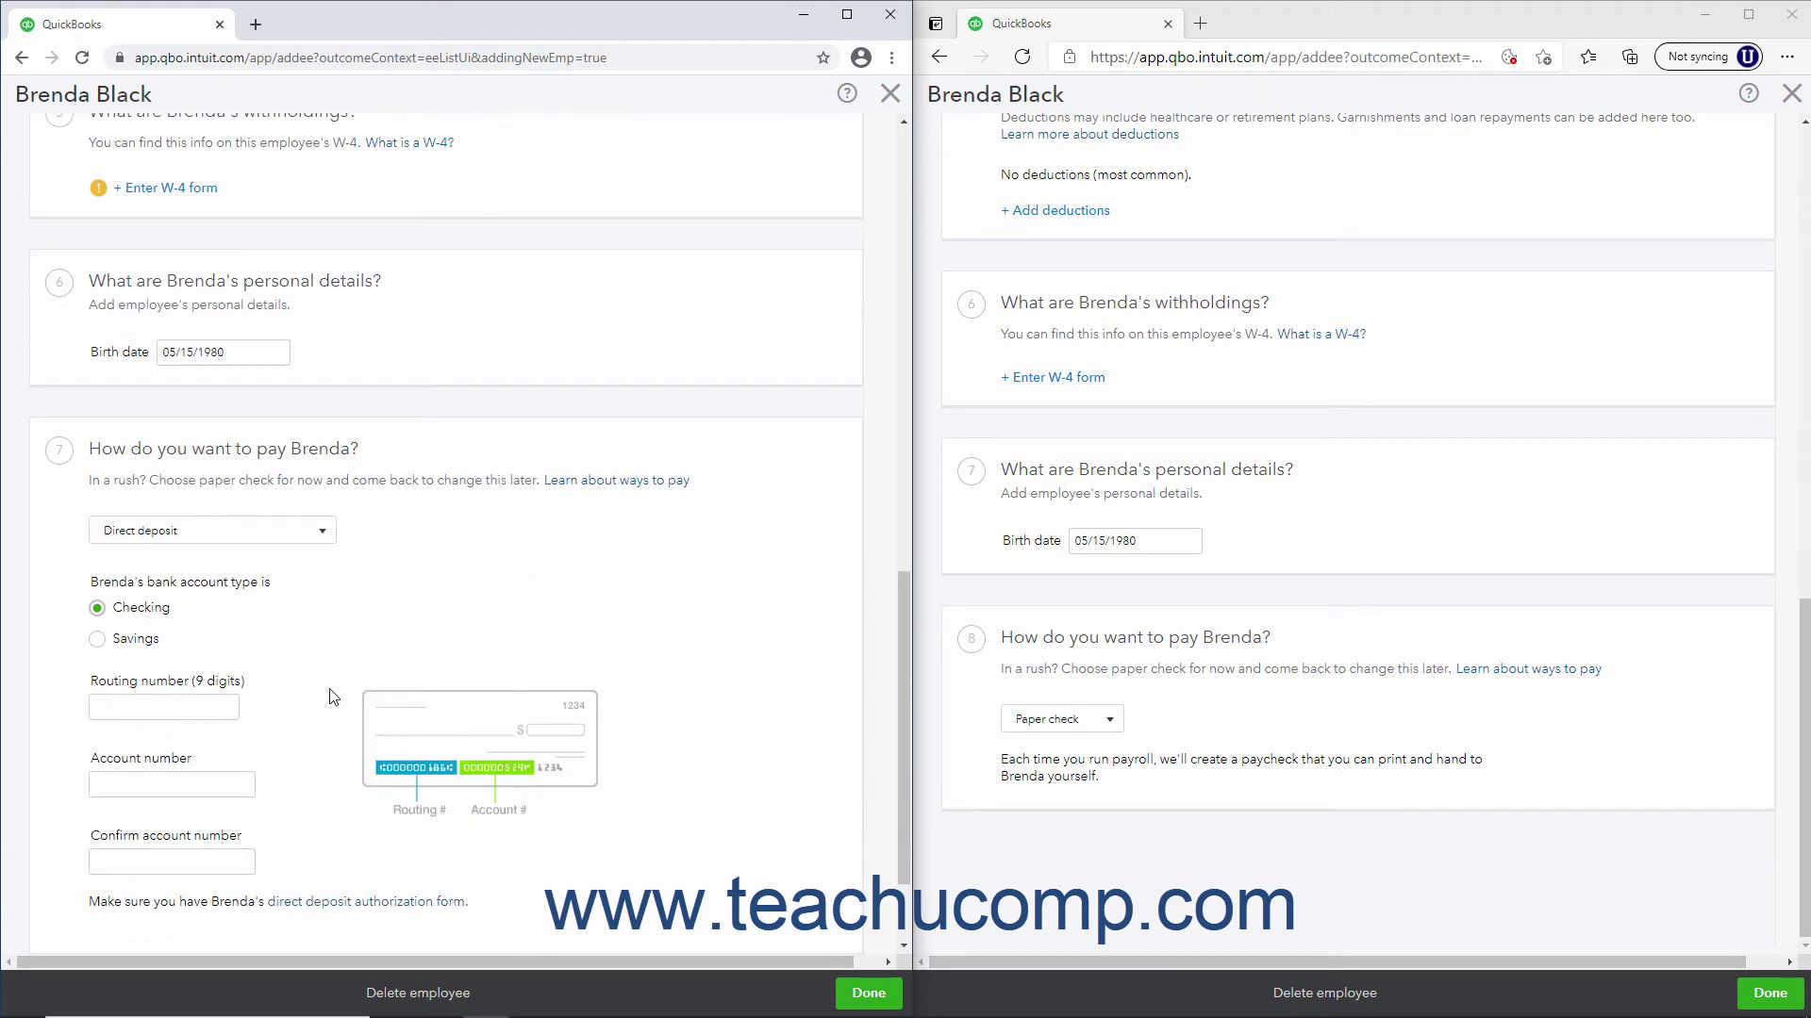
pyautogui.scroll(-2, 324, 699)
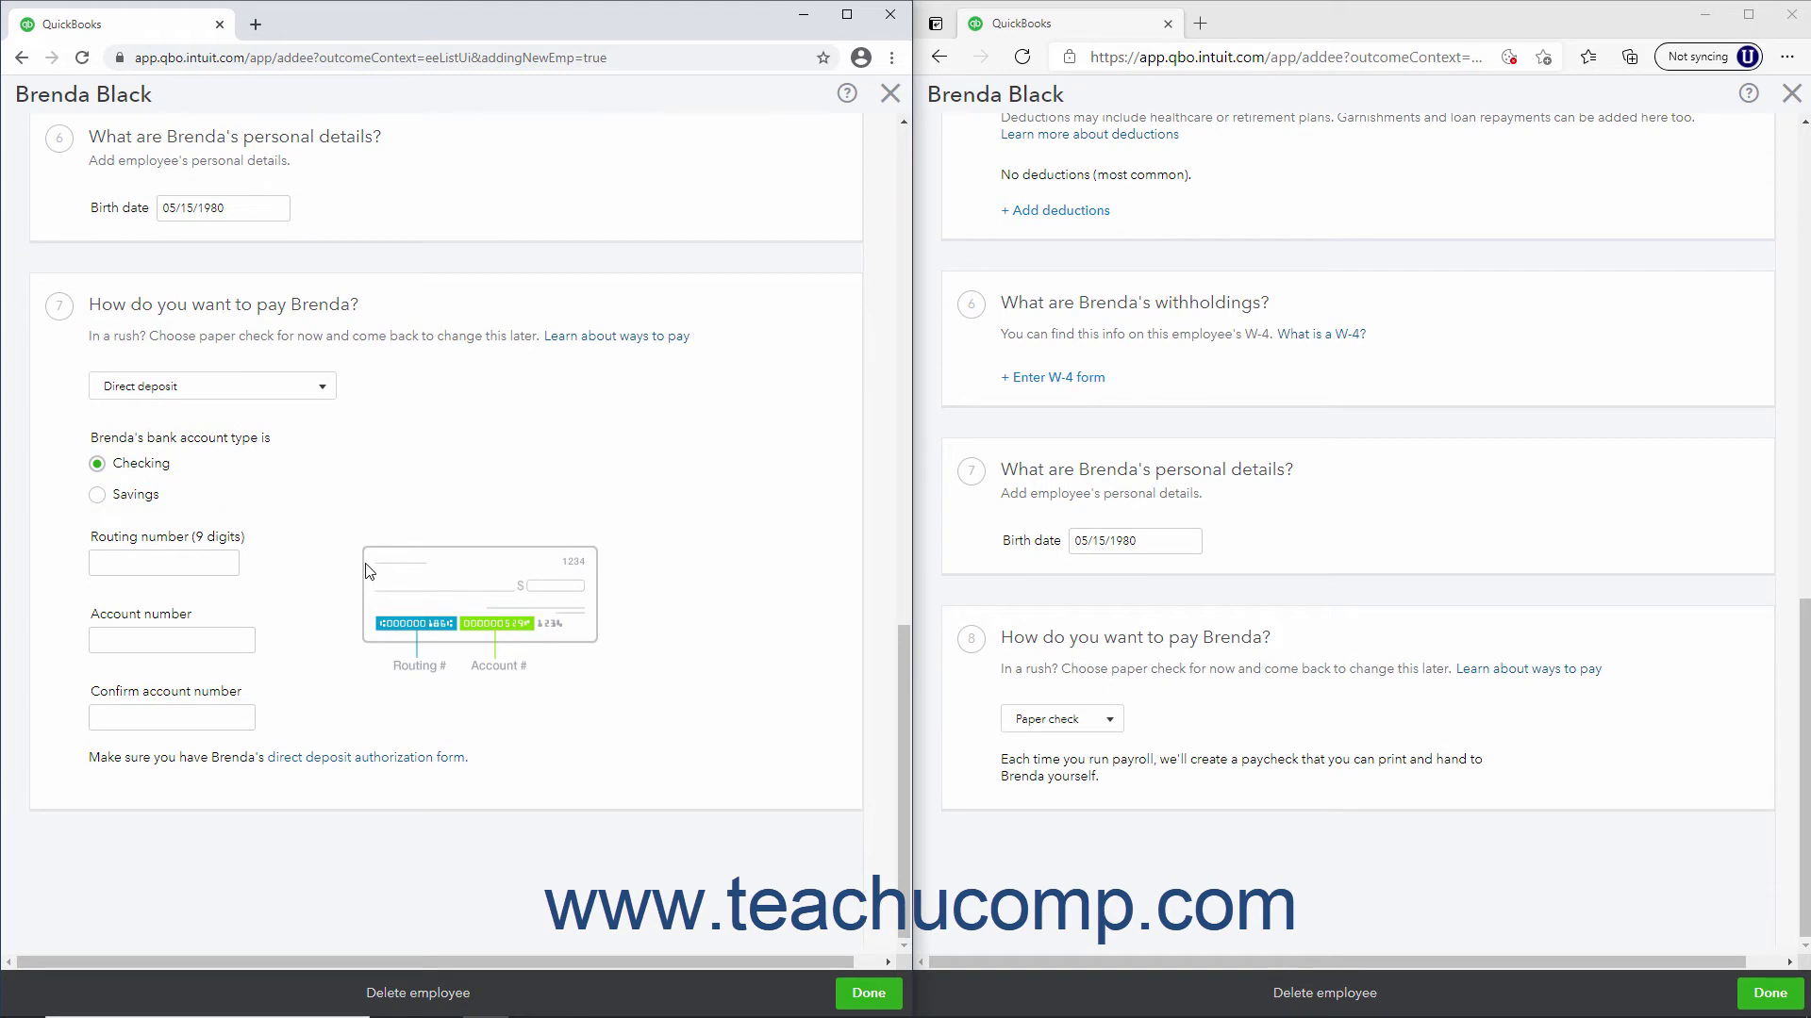
pyautogui.click(321, 390)
pyautogui.click(240, 501)
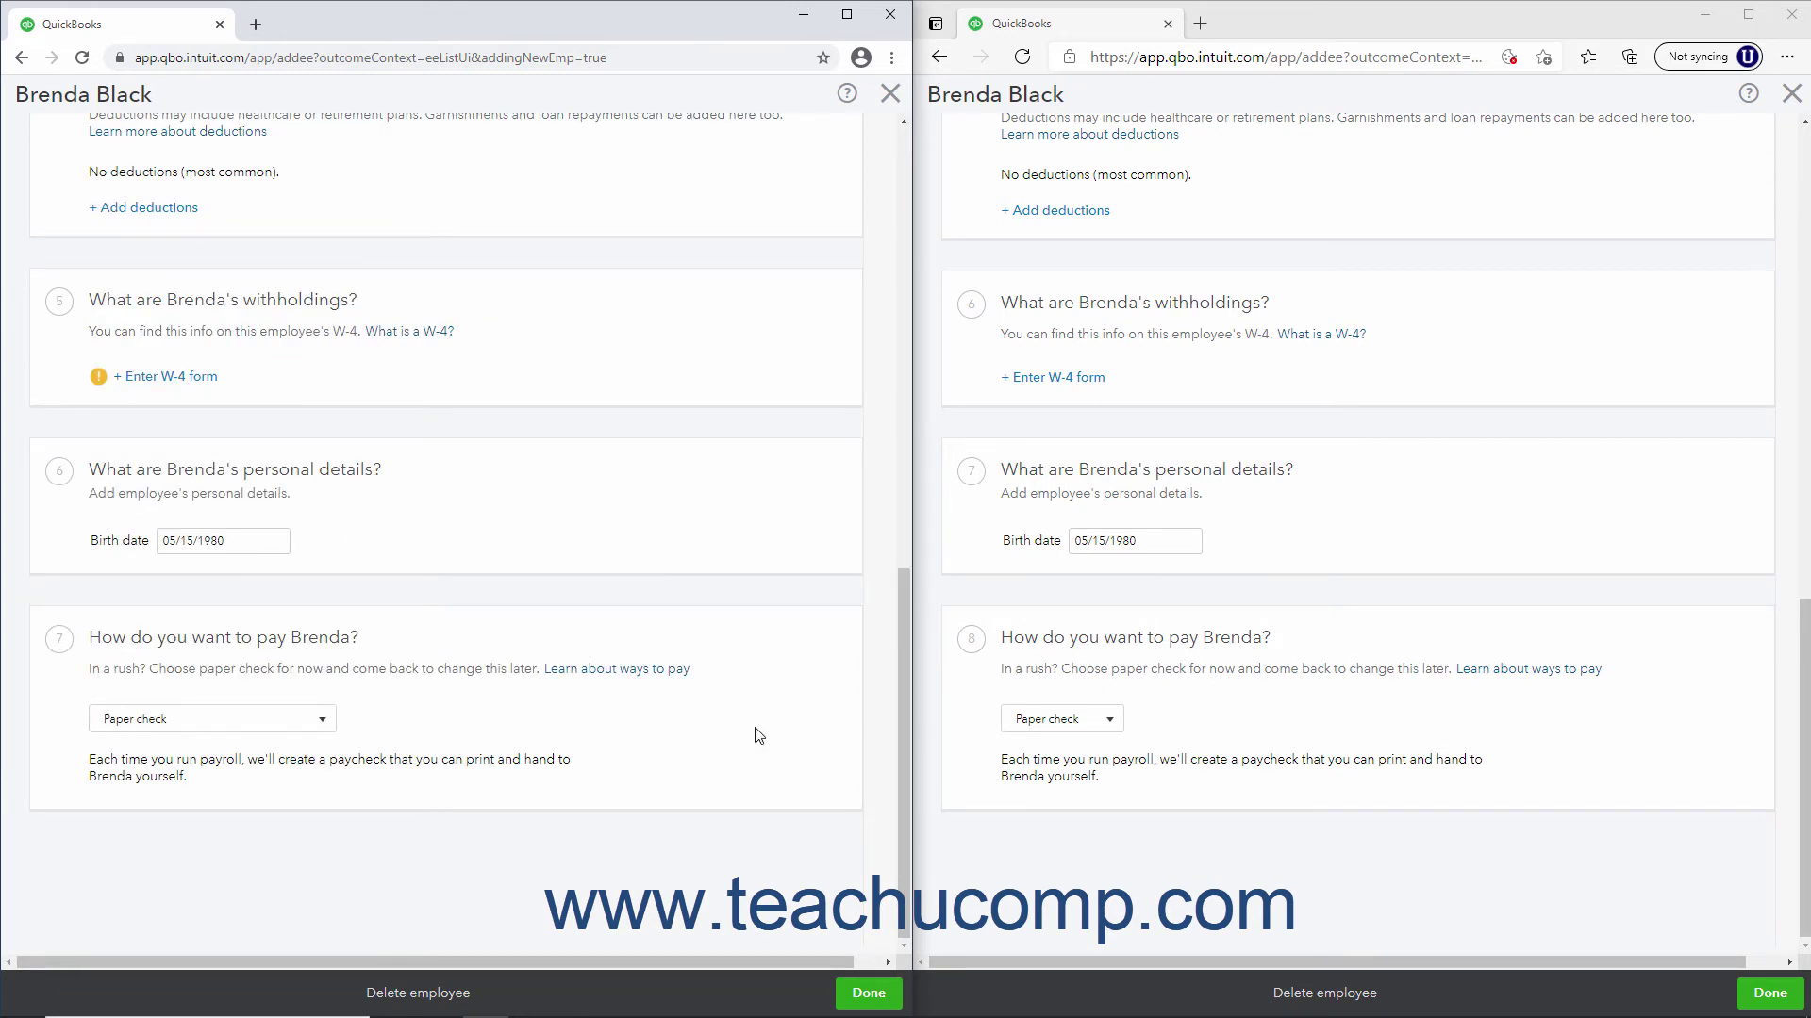
pyautogui.click(847, 990)
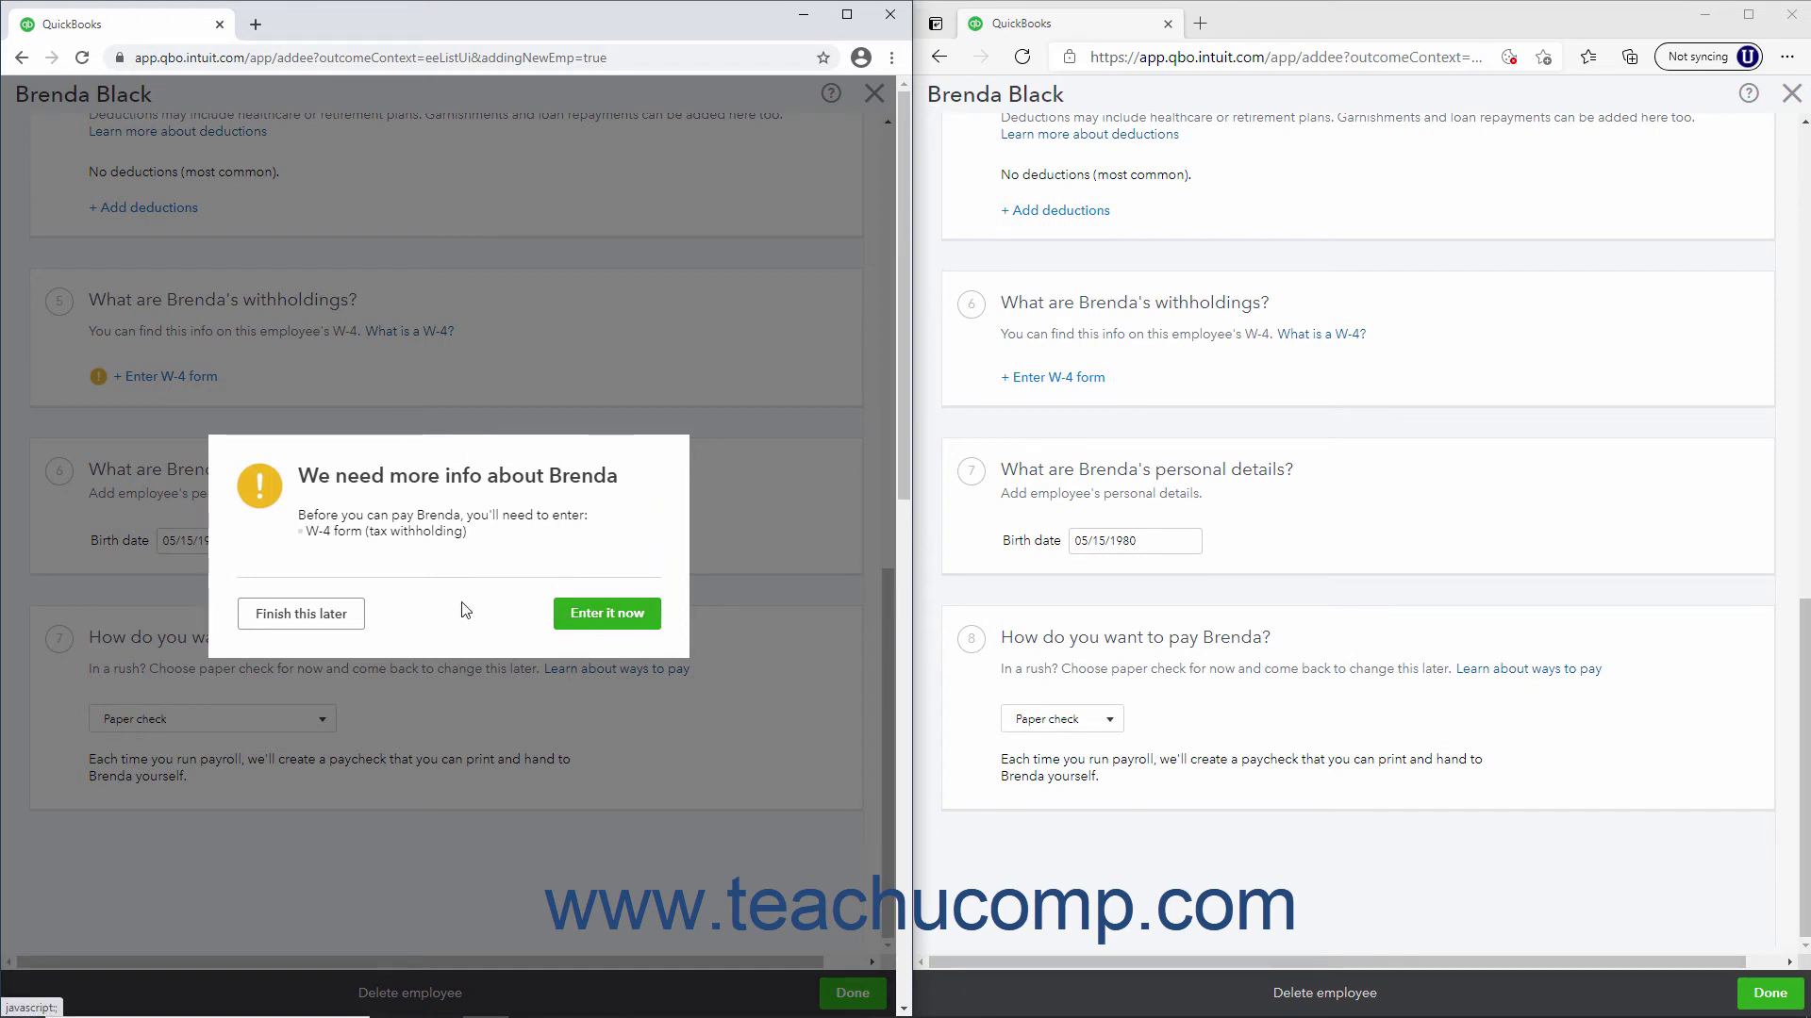
# Save the employee in both companies, postponing W-4 details, then close Chrome and maximize Edge
pyautogui.click(333, 618)
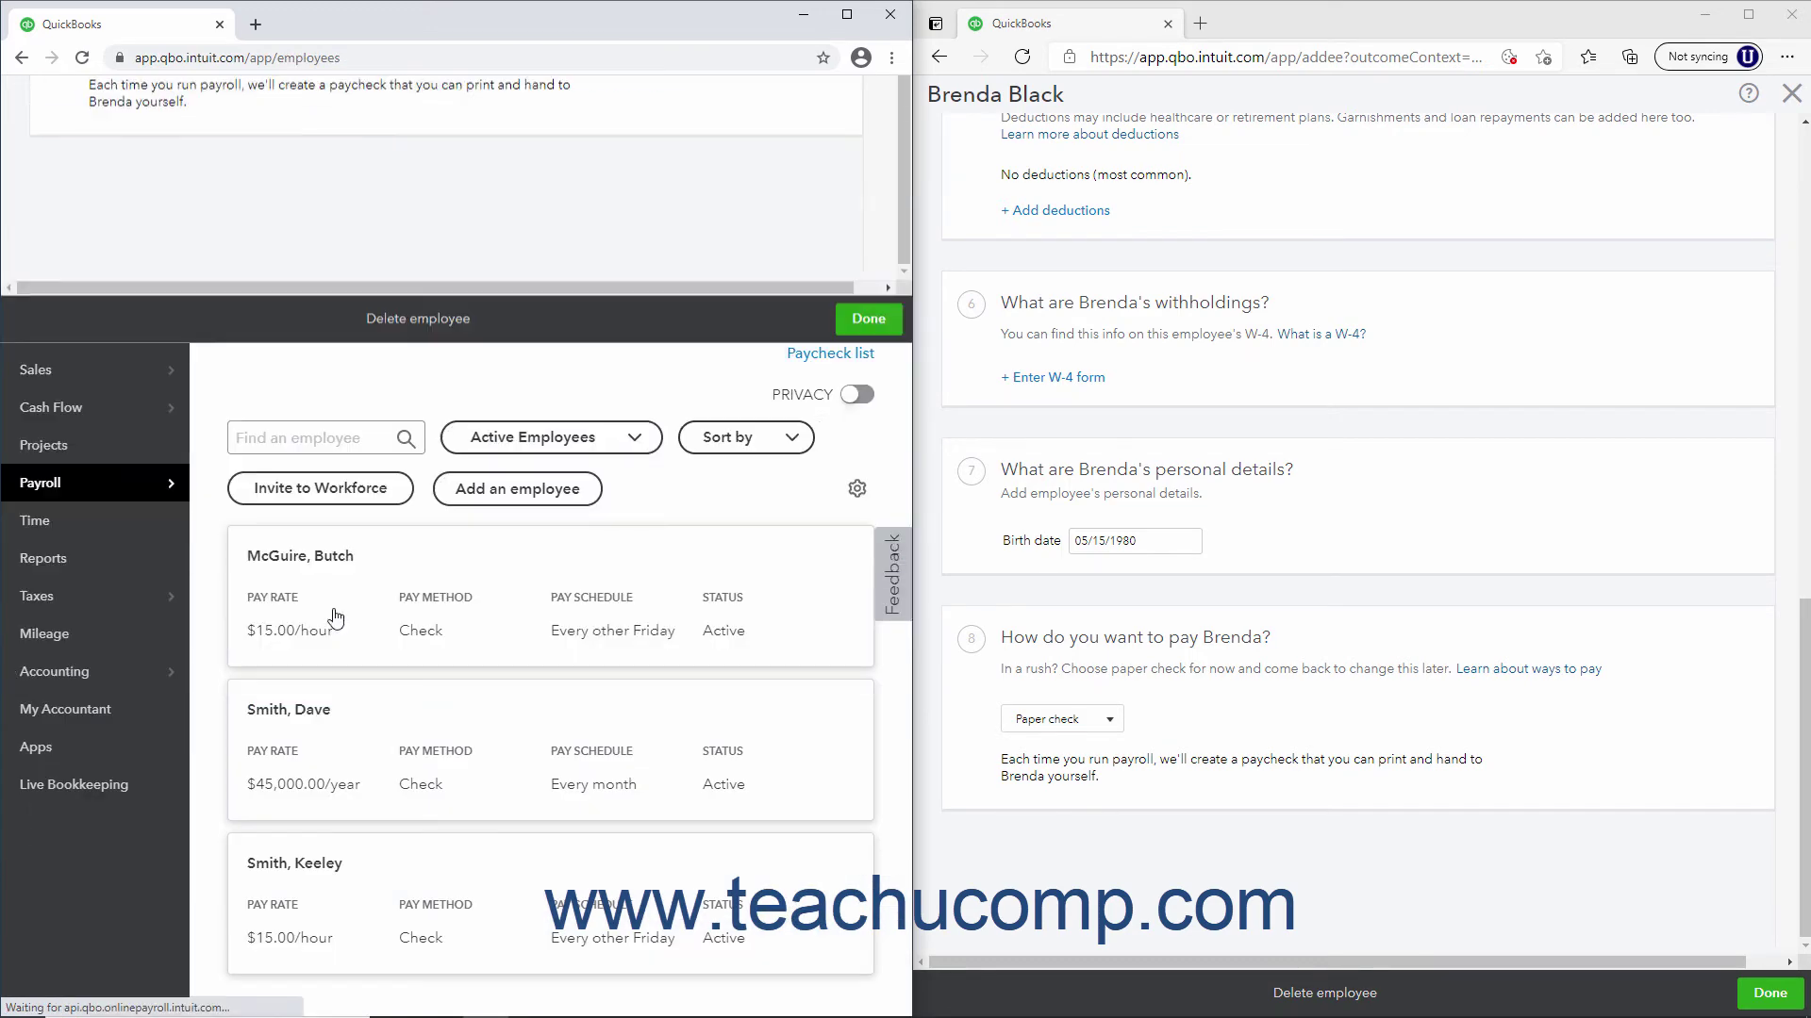
pyautogui.click(1761, 992)
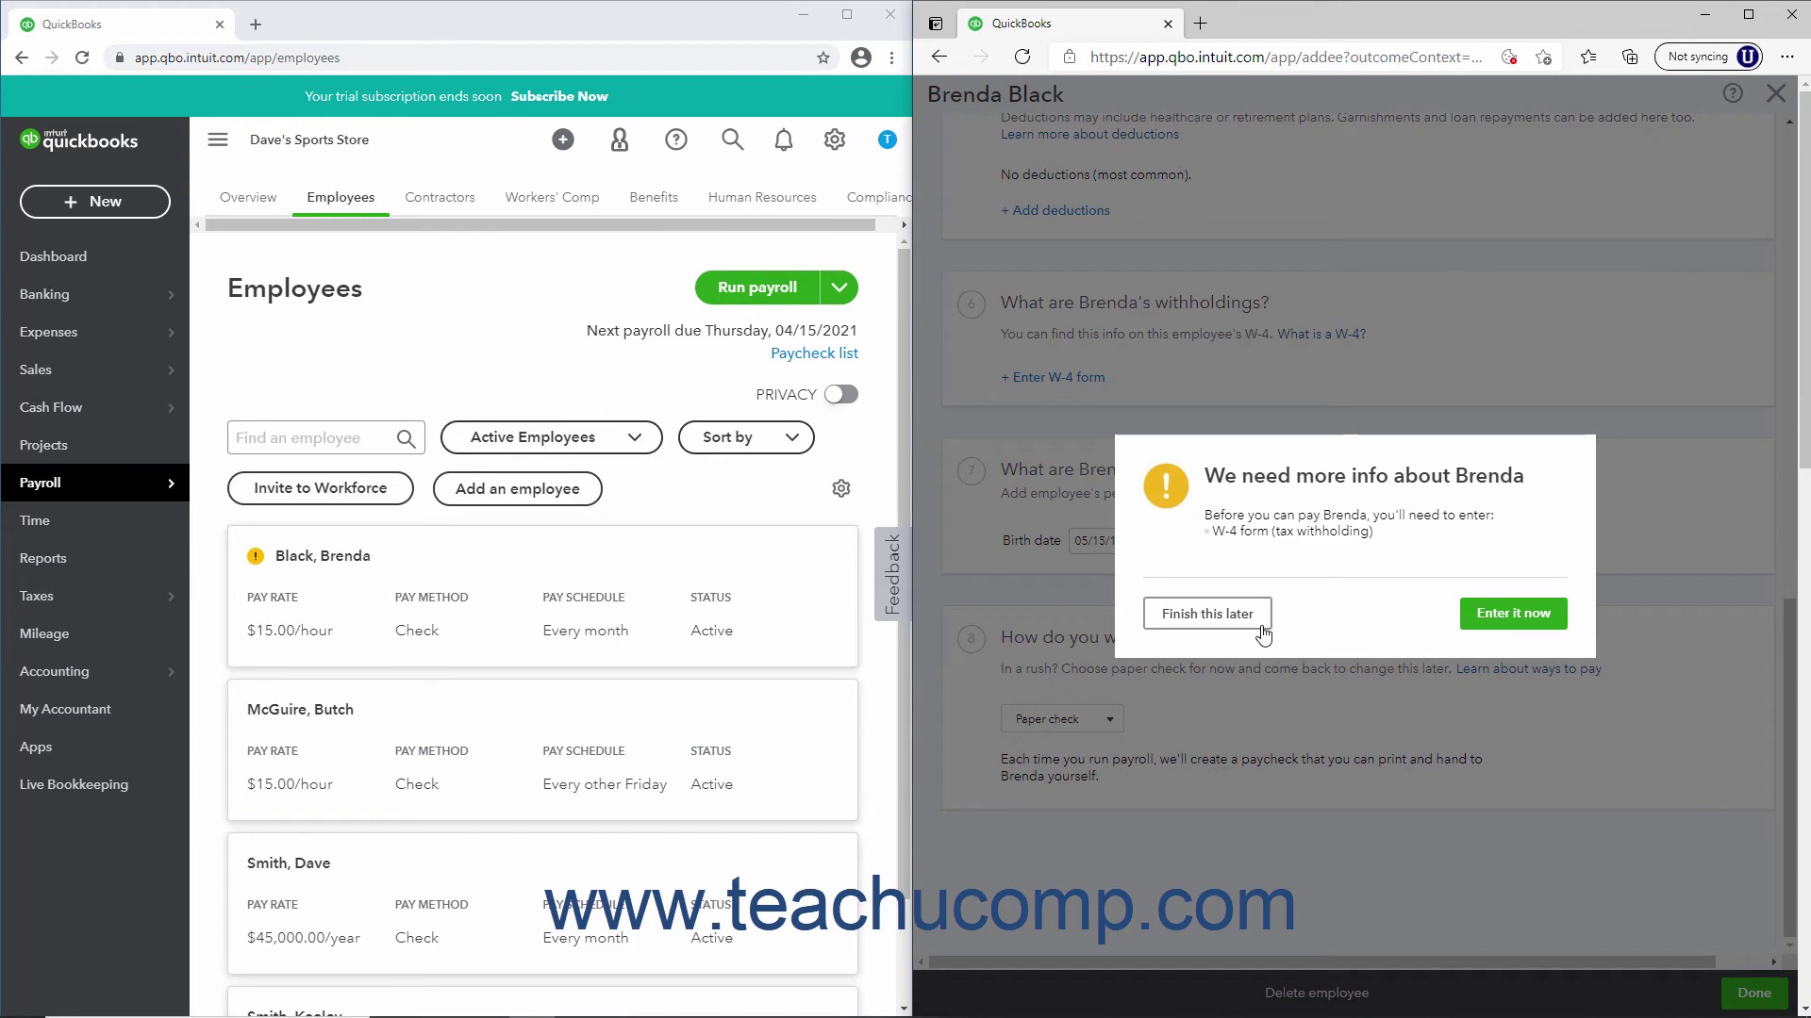
pyautogui.click(1213, 727)
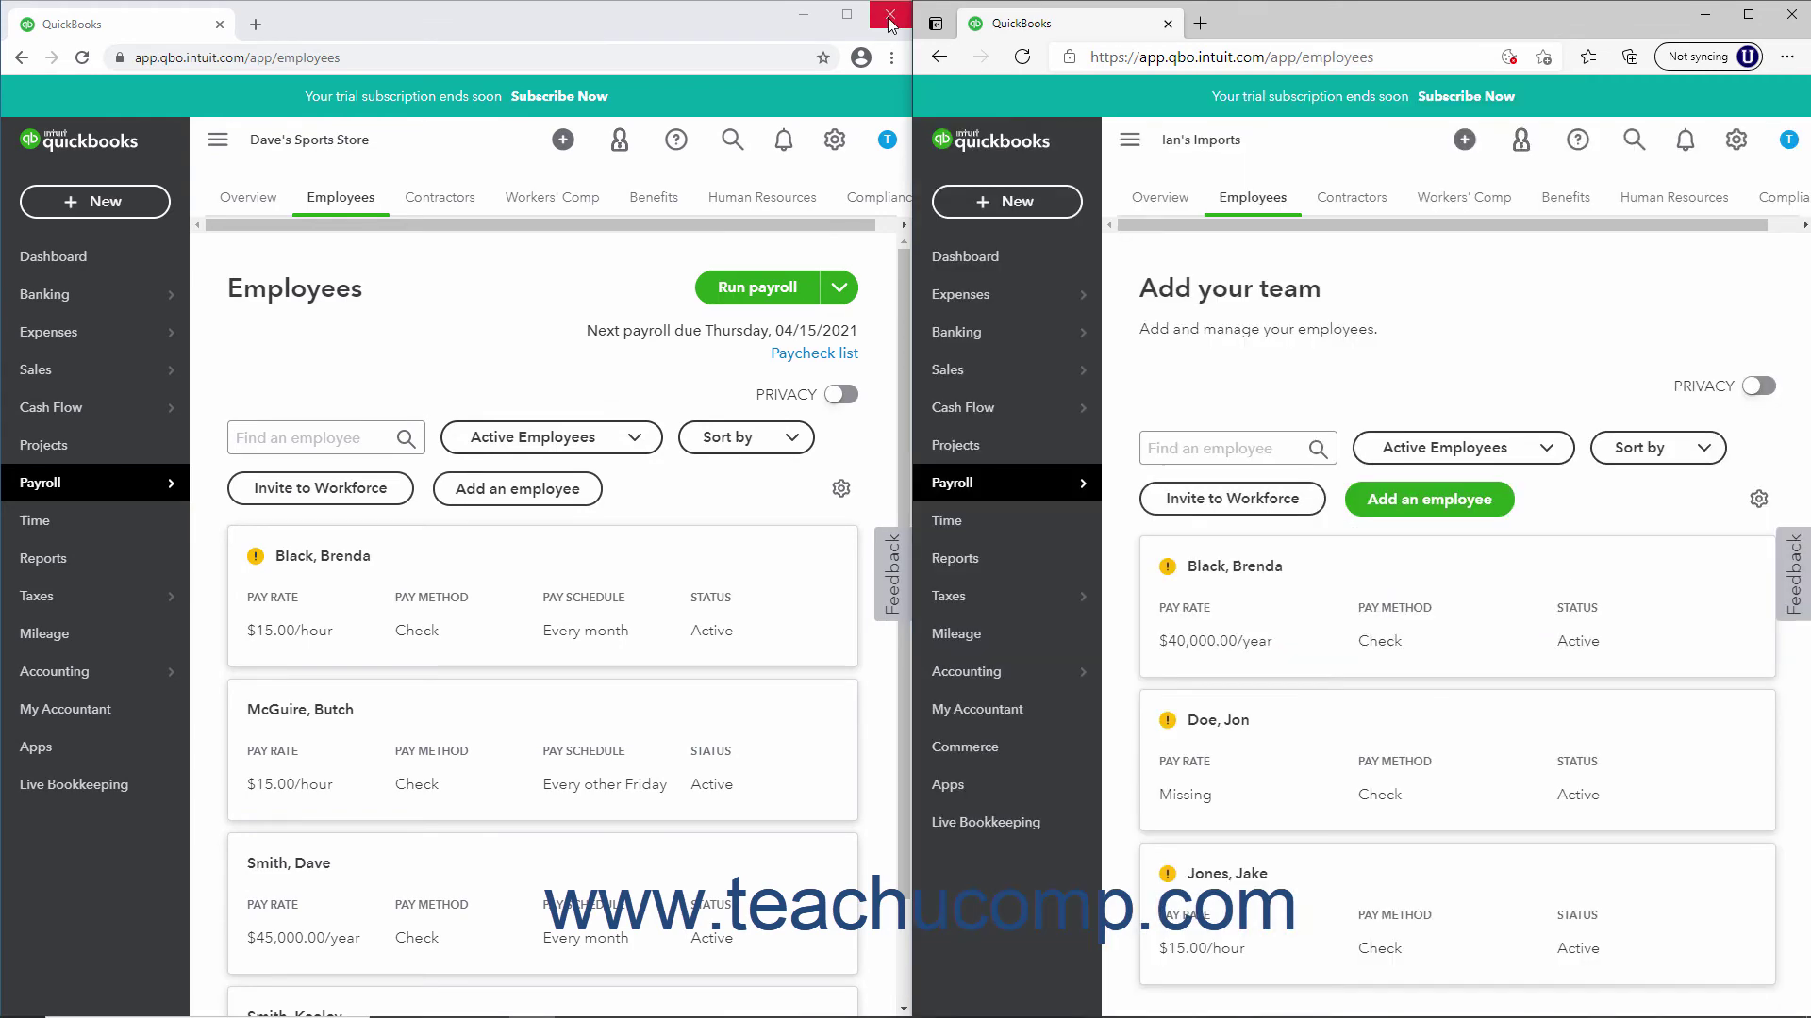
pyautogui.click(889, 15)
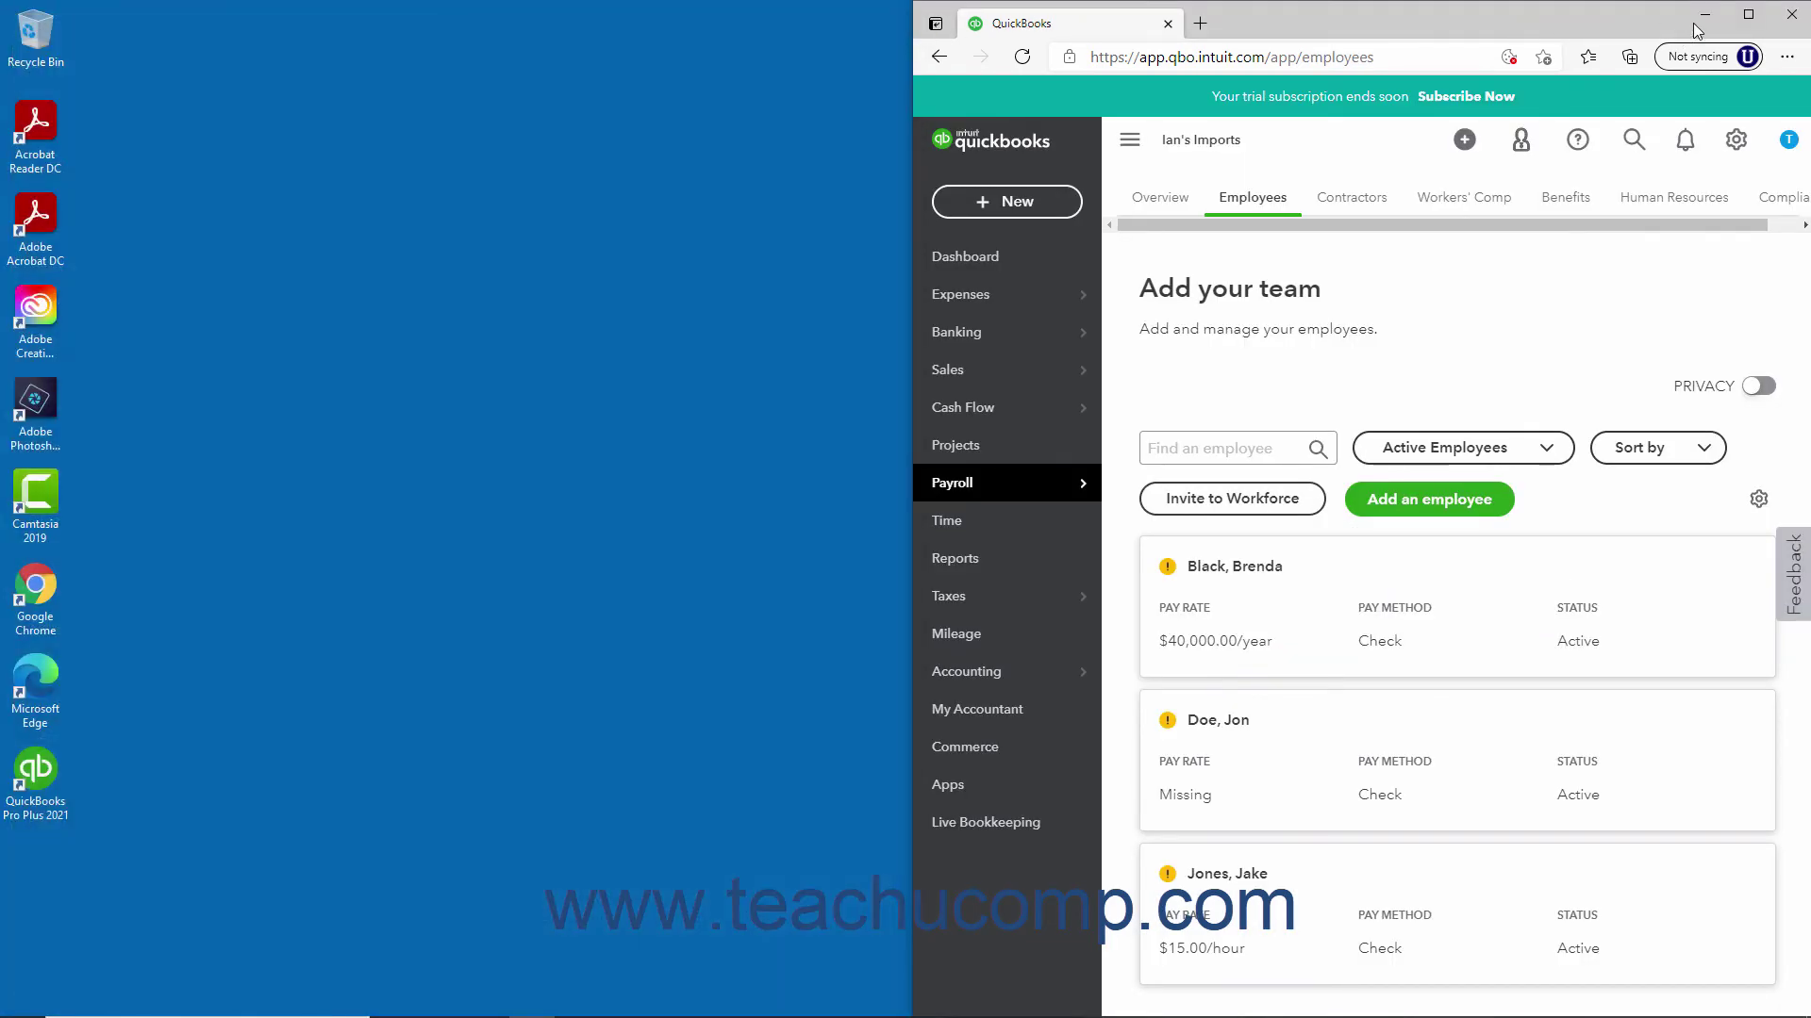
pyautogui.click(1747, 14)
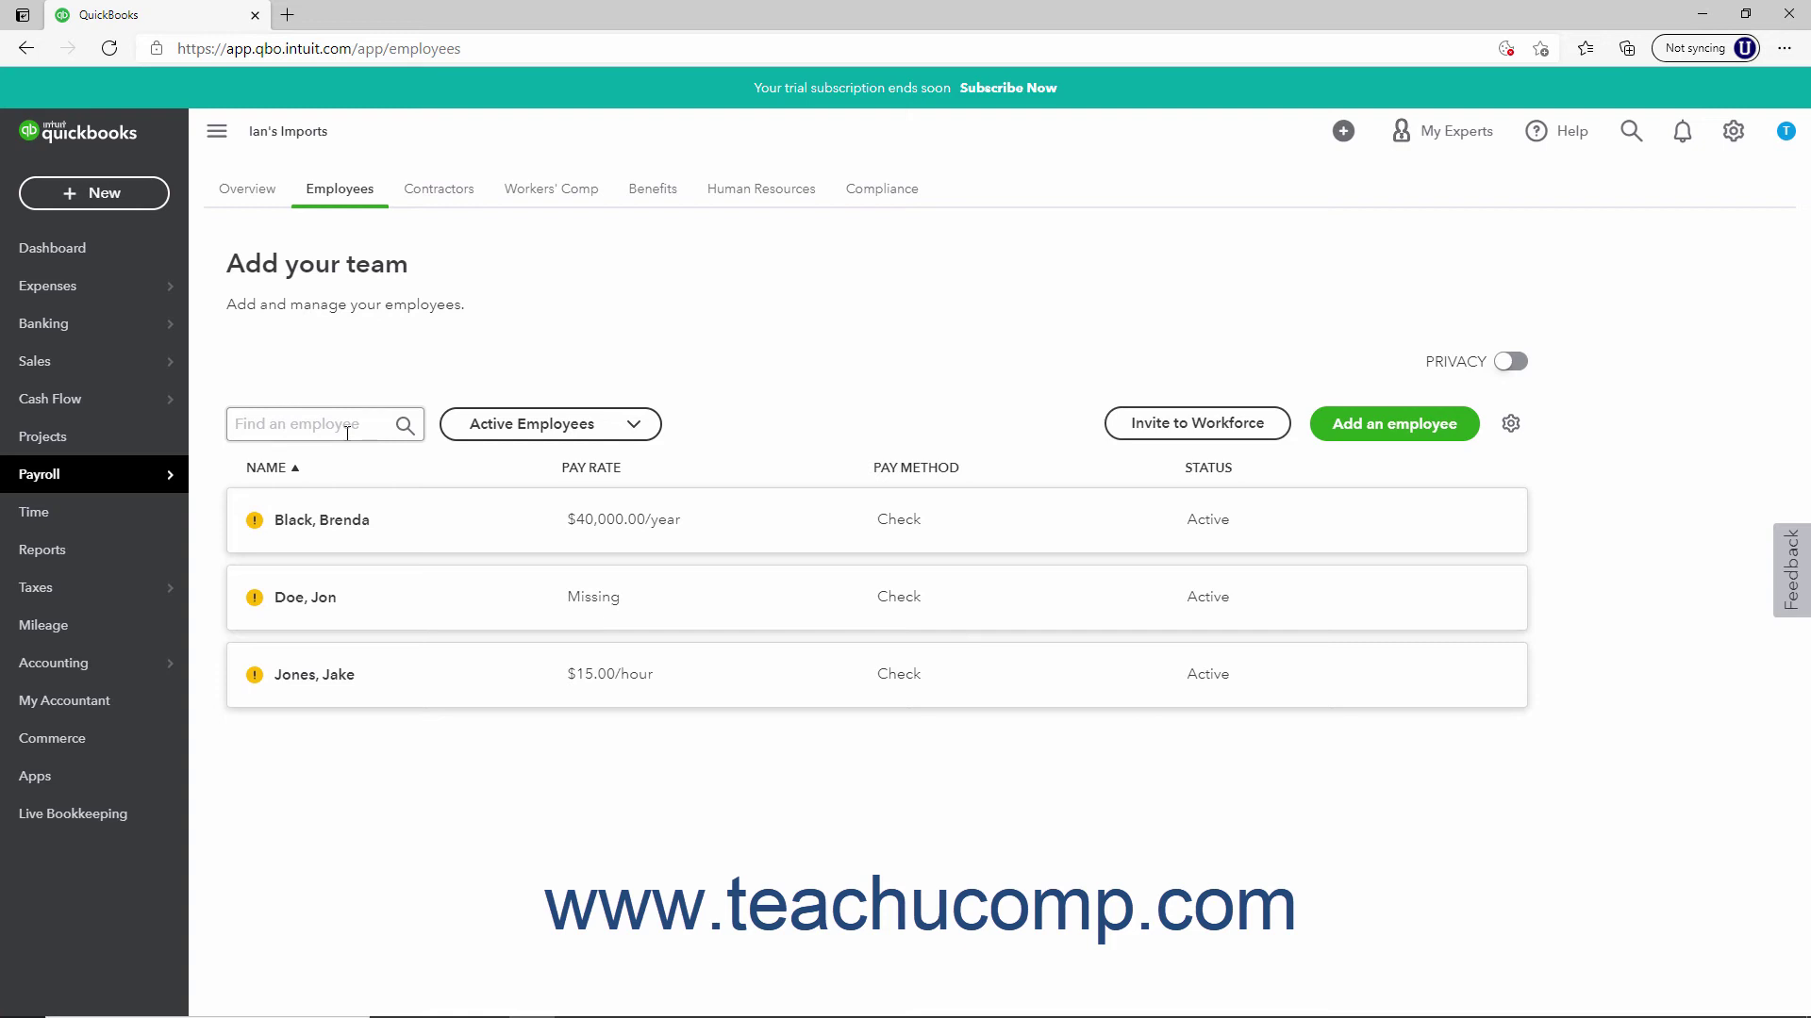
# Search the employee list for 'j' and 'jak', then clear the search
pyautogui.click(347, 433)
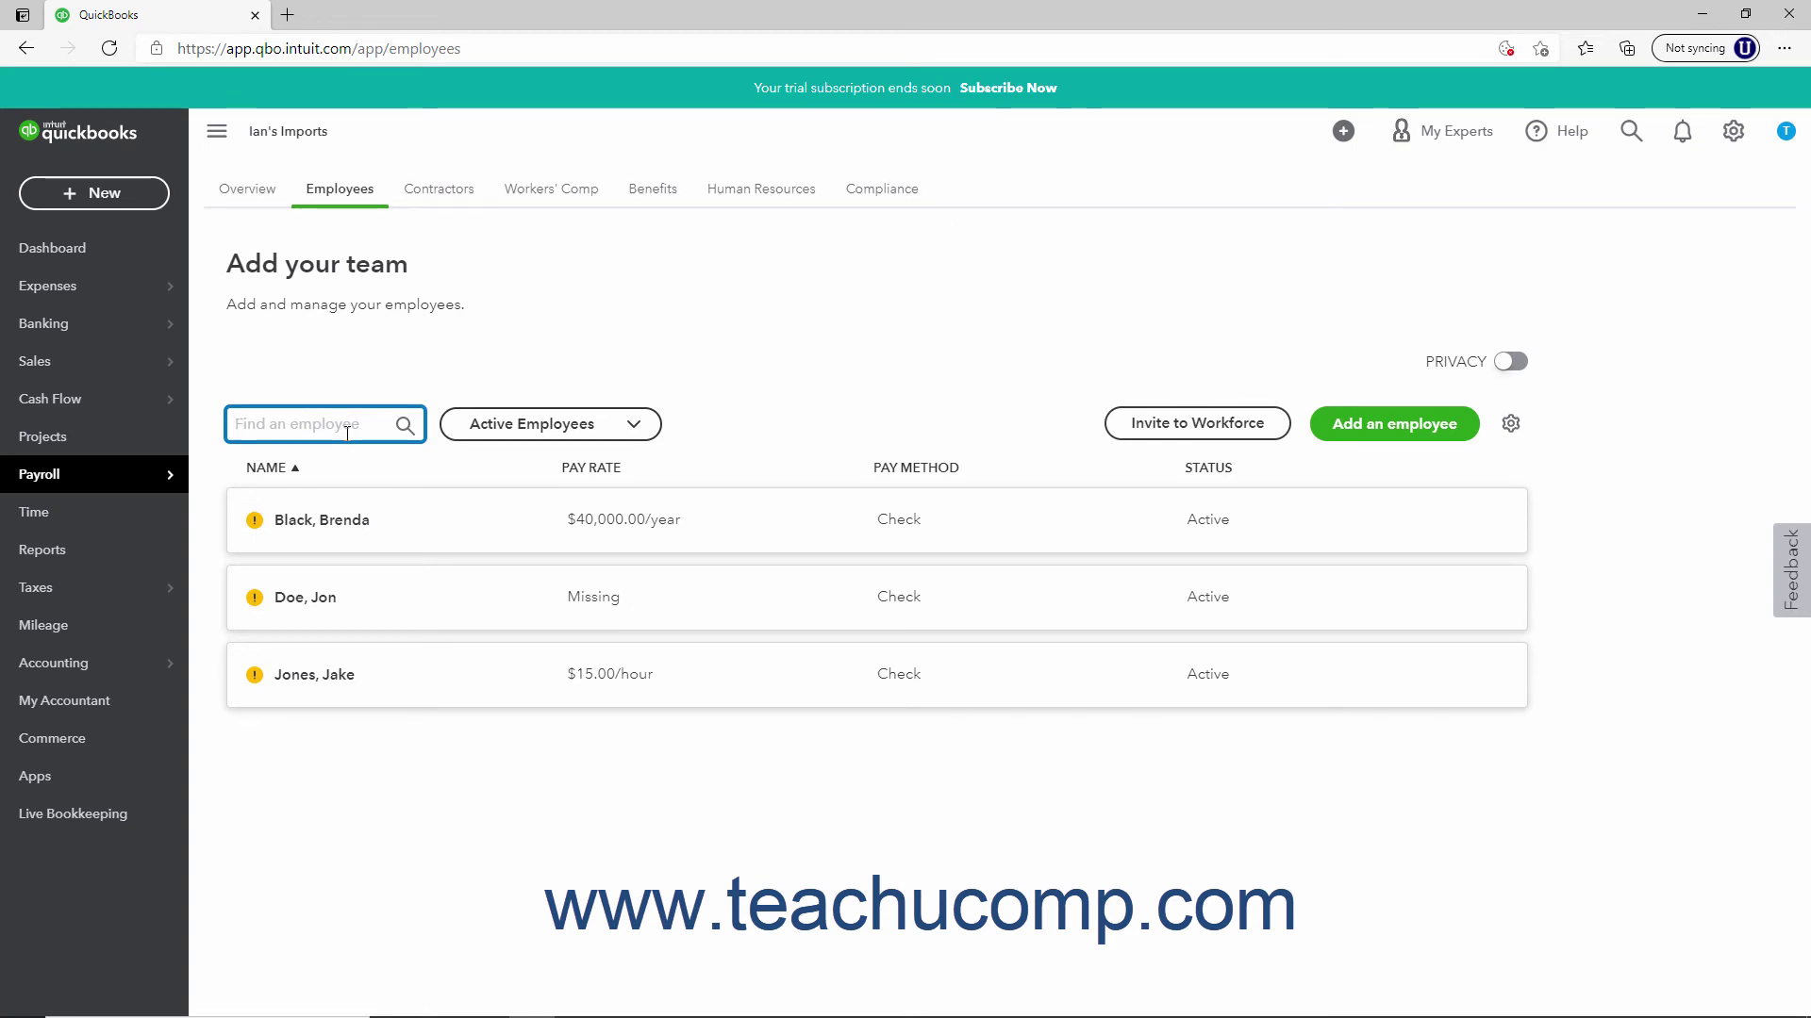
pyautogui.write('j')
pyautogui.press('BackSpace')
pyautogui.write('jak')
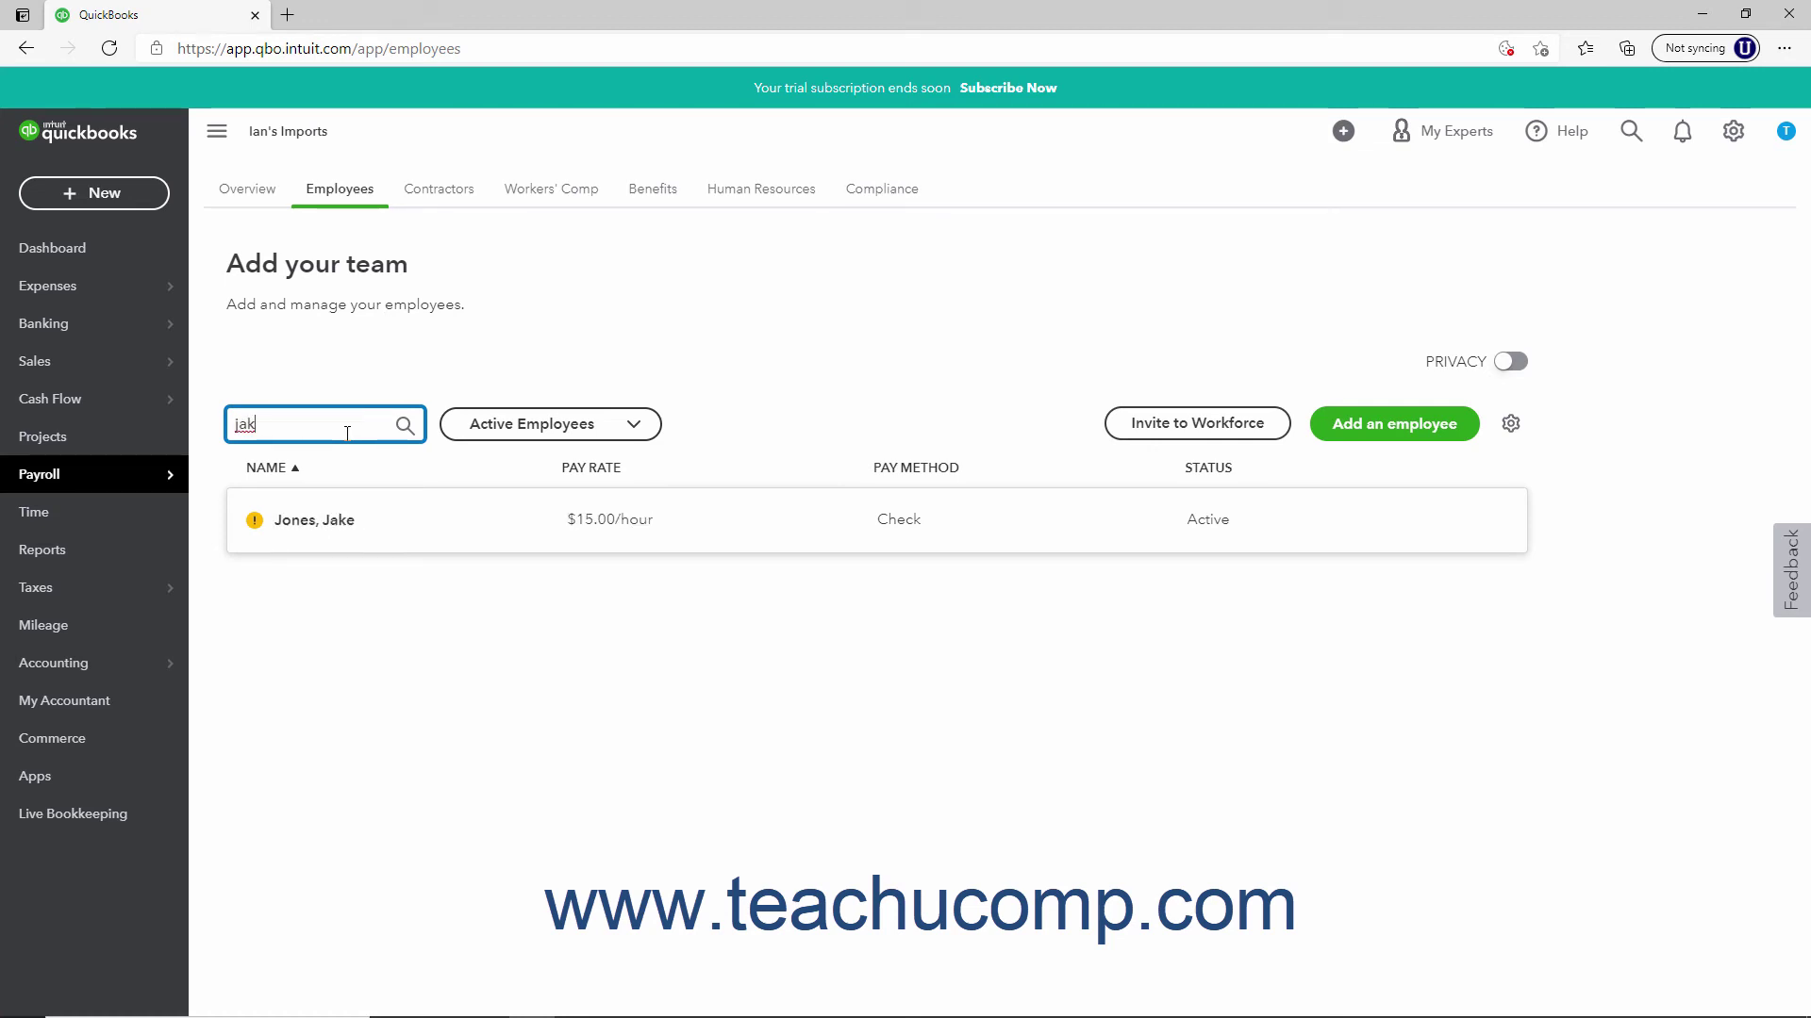
pyautogui.press('BackSpace')
pyautogui.press('BackSpace')
pyautogui.press('BackSpace')
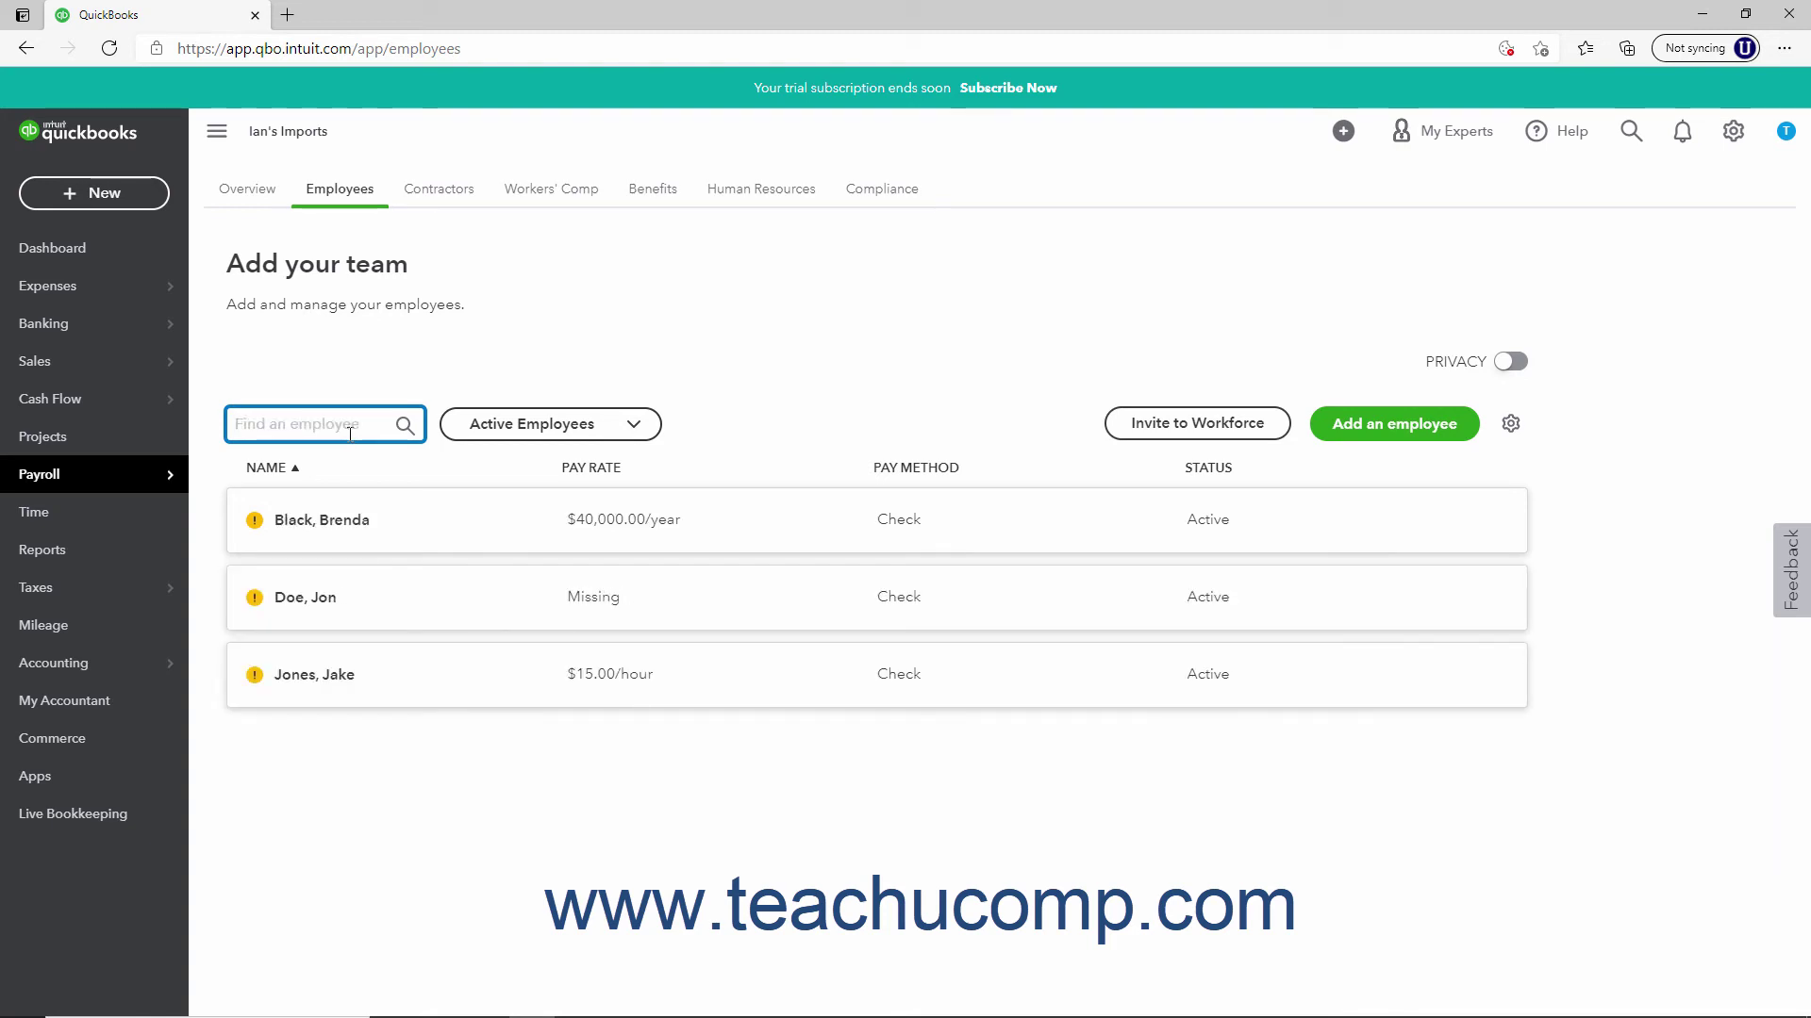
# Keep the Active Employees filter, sort by pay method, pay rate and name, then invite to Workforce
pyautogui.click(634, 435)
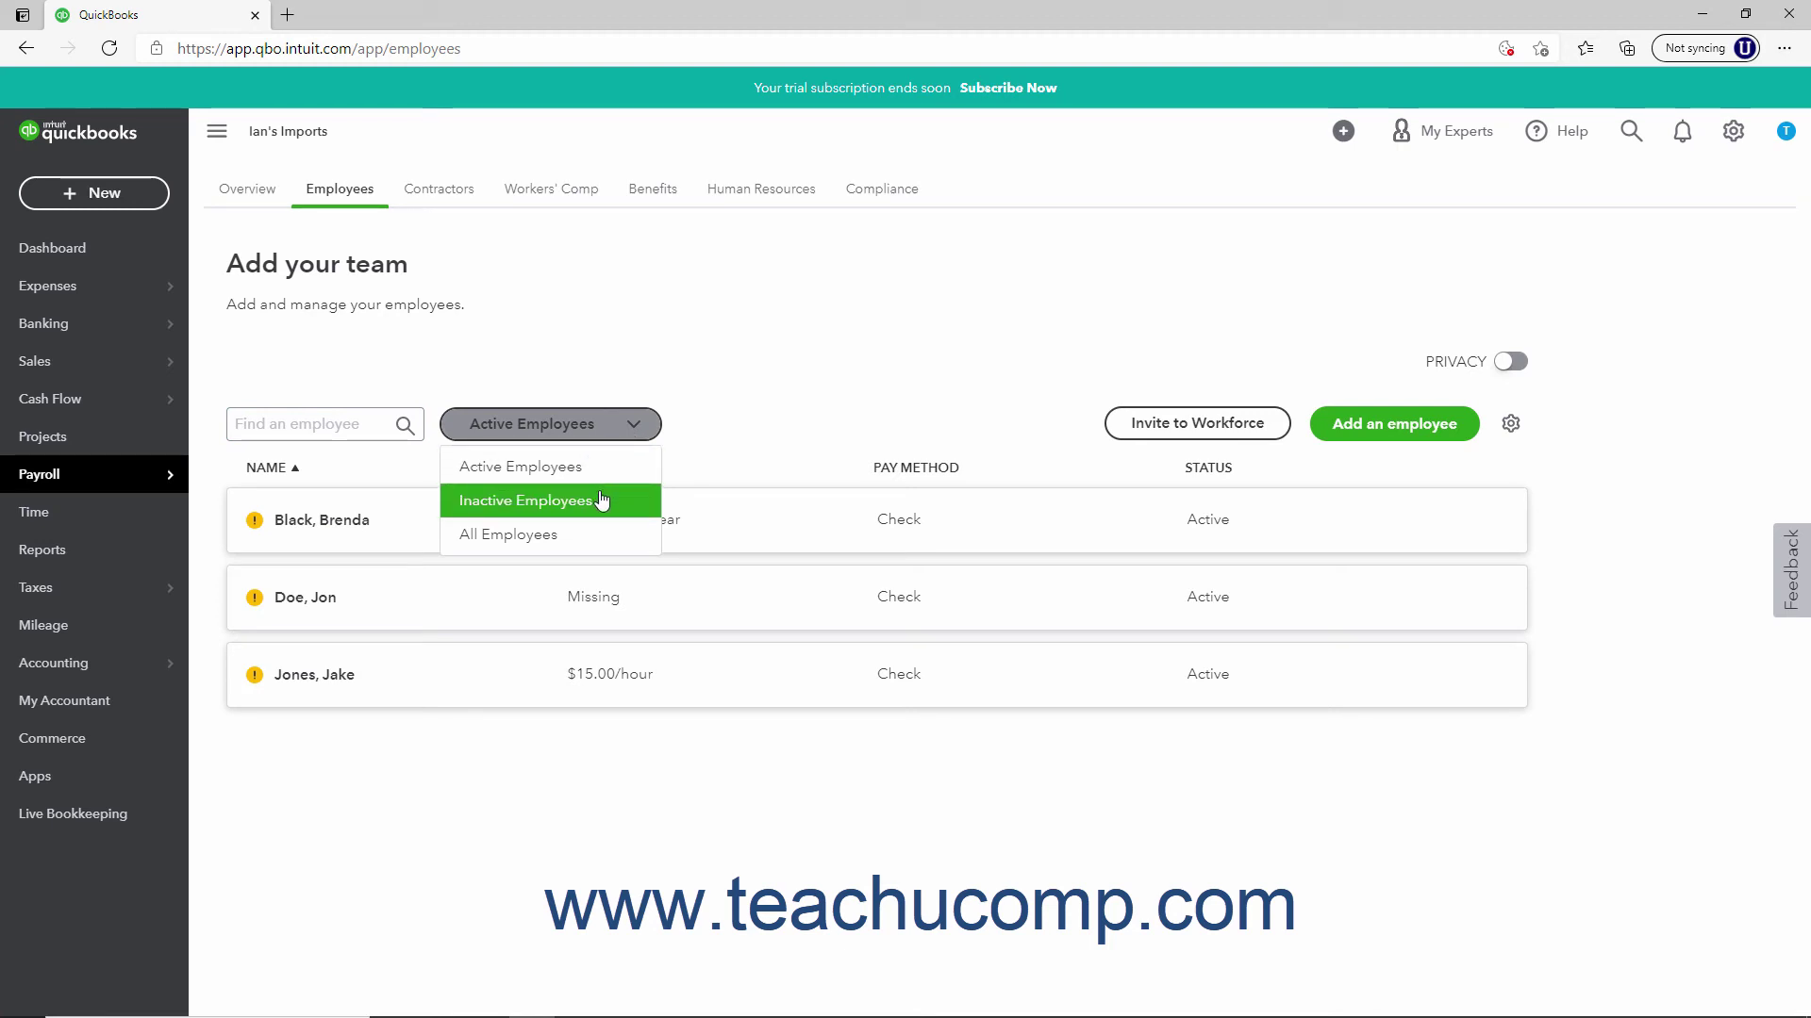
pyautogui.click(716, 445)
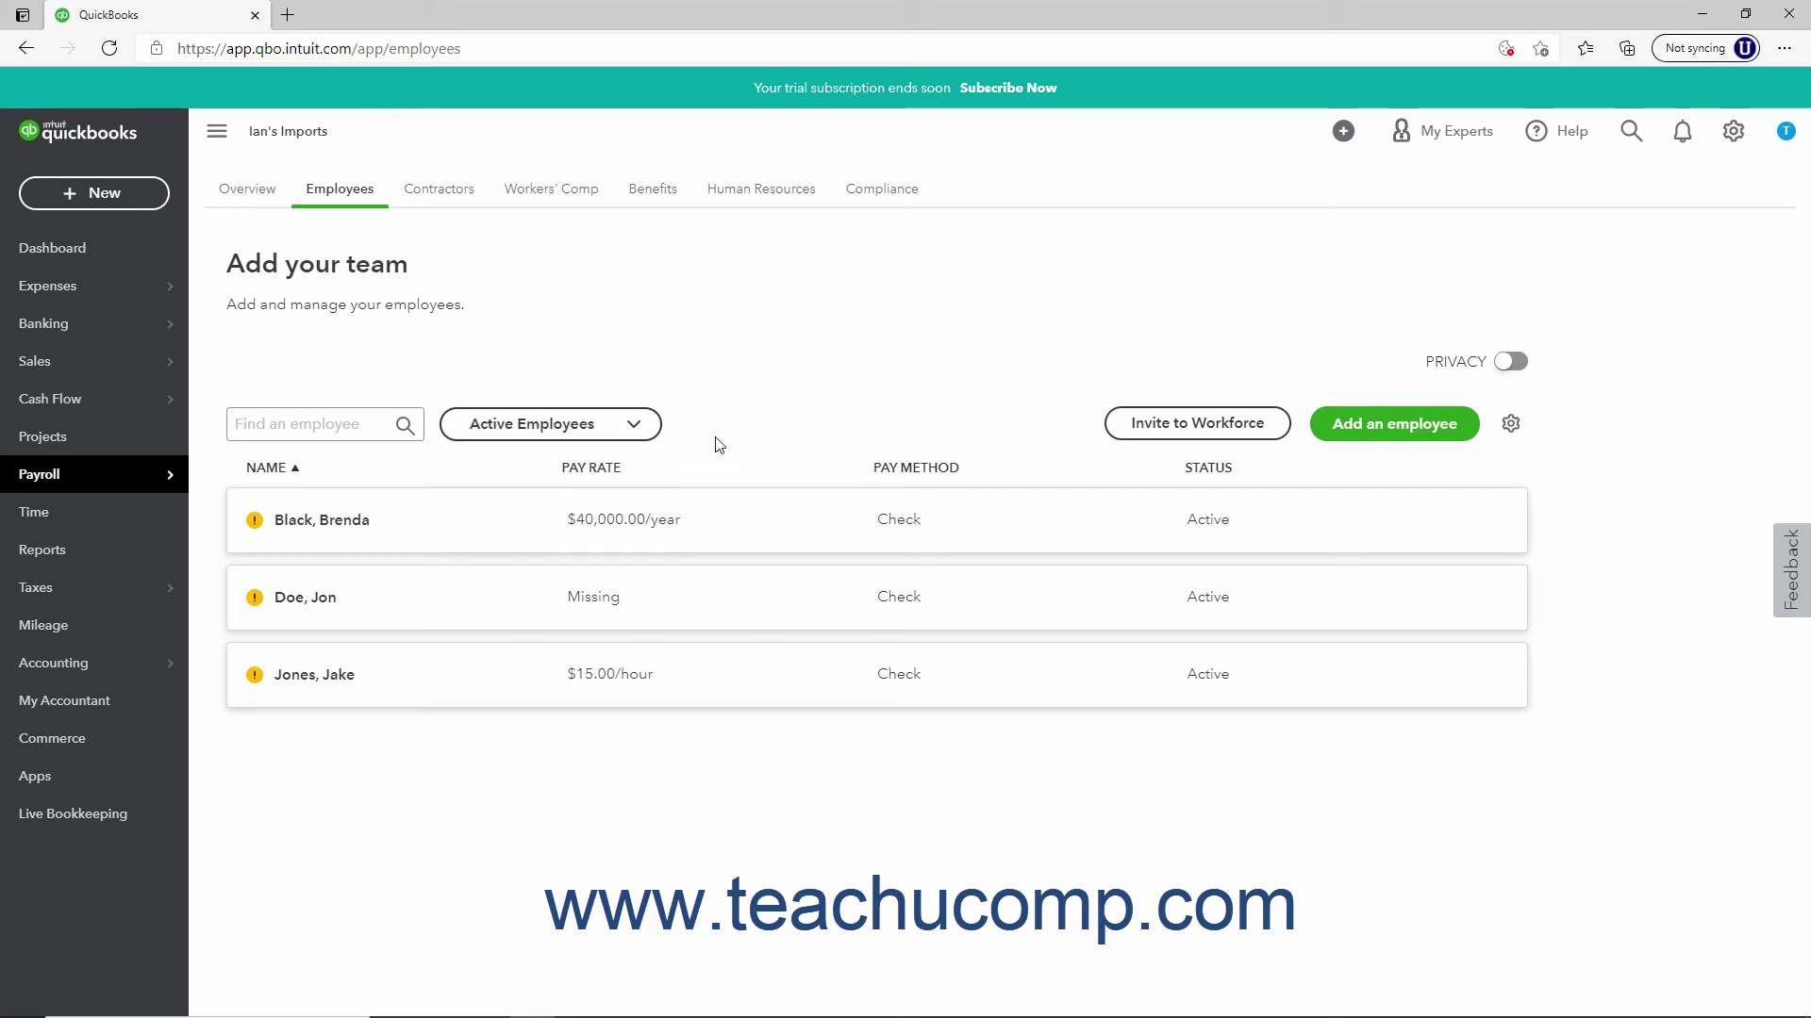
pyautogui.click(910, 471)
pyautogui.click(910, 472)
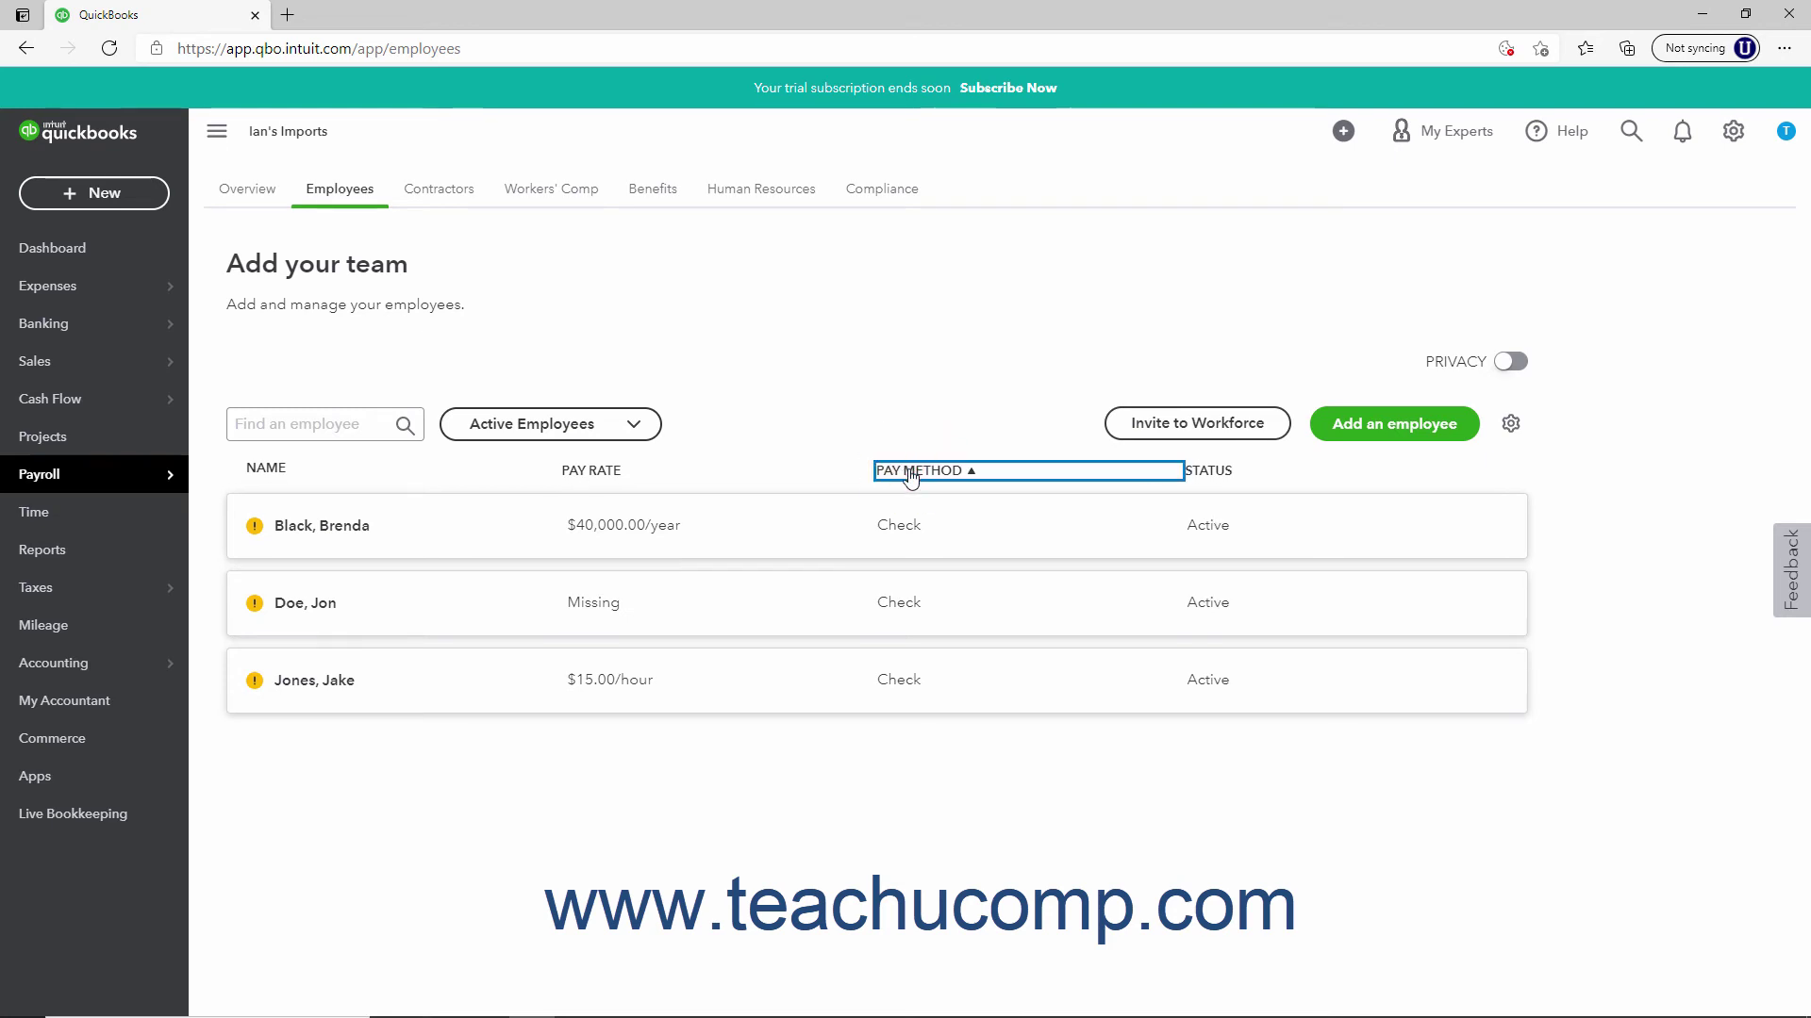
pyautogui.click(585, 475)
pyautogui.click(585, 475)
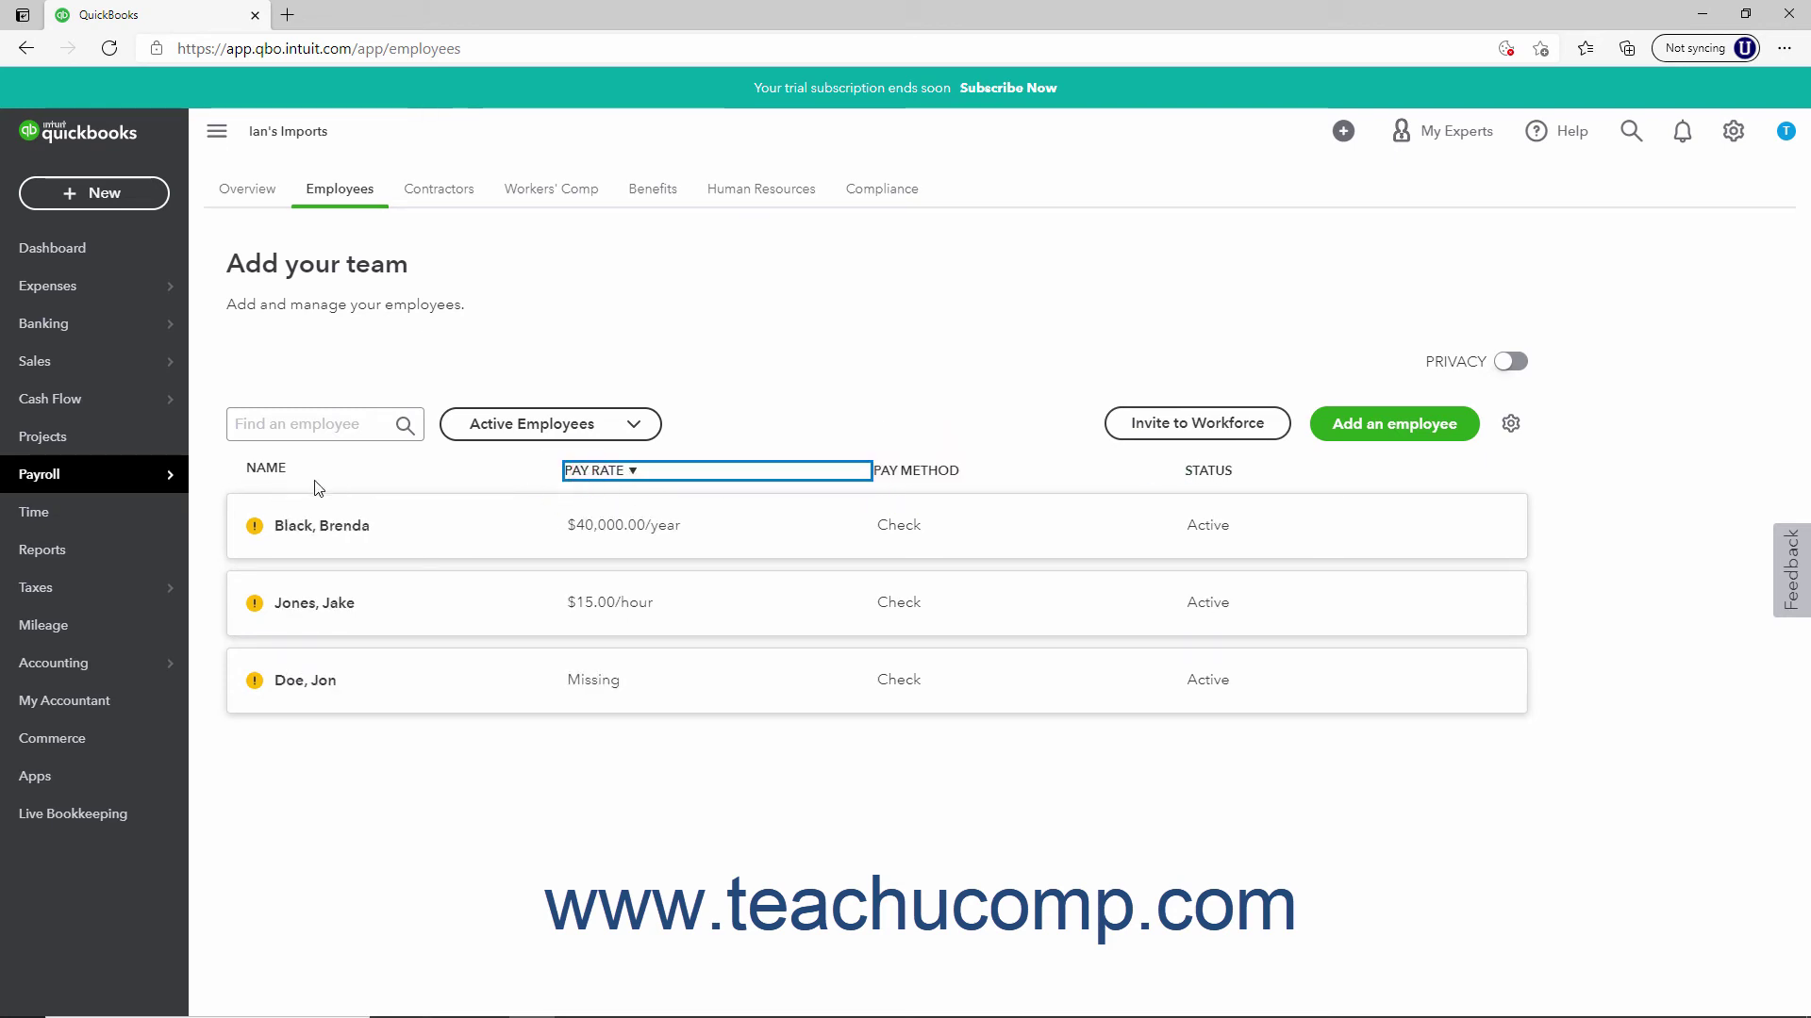
pyautogui.click(277, 485)
pyautogui.click(276, 484)
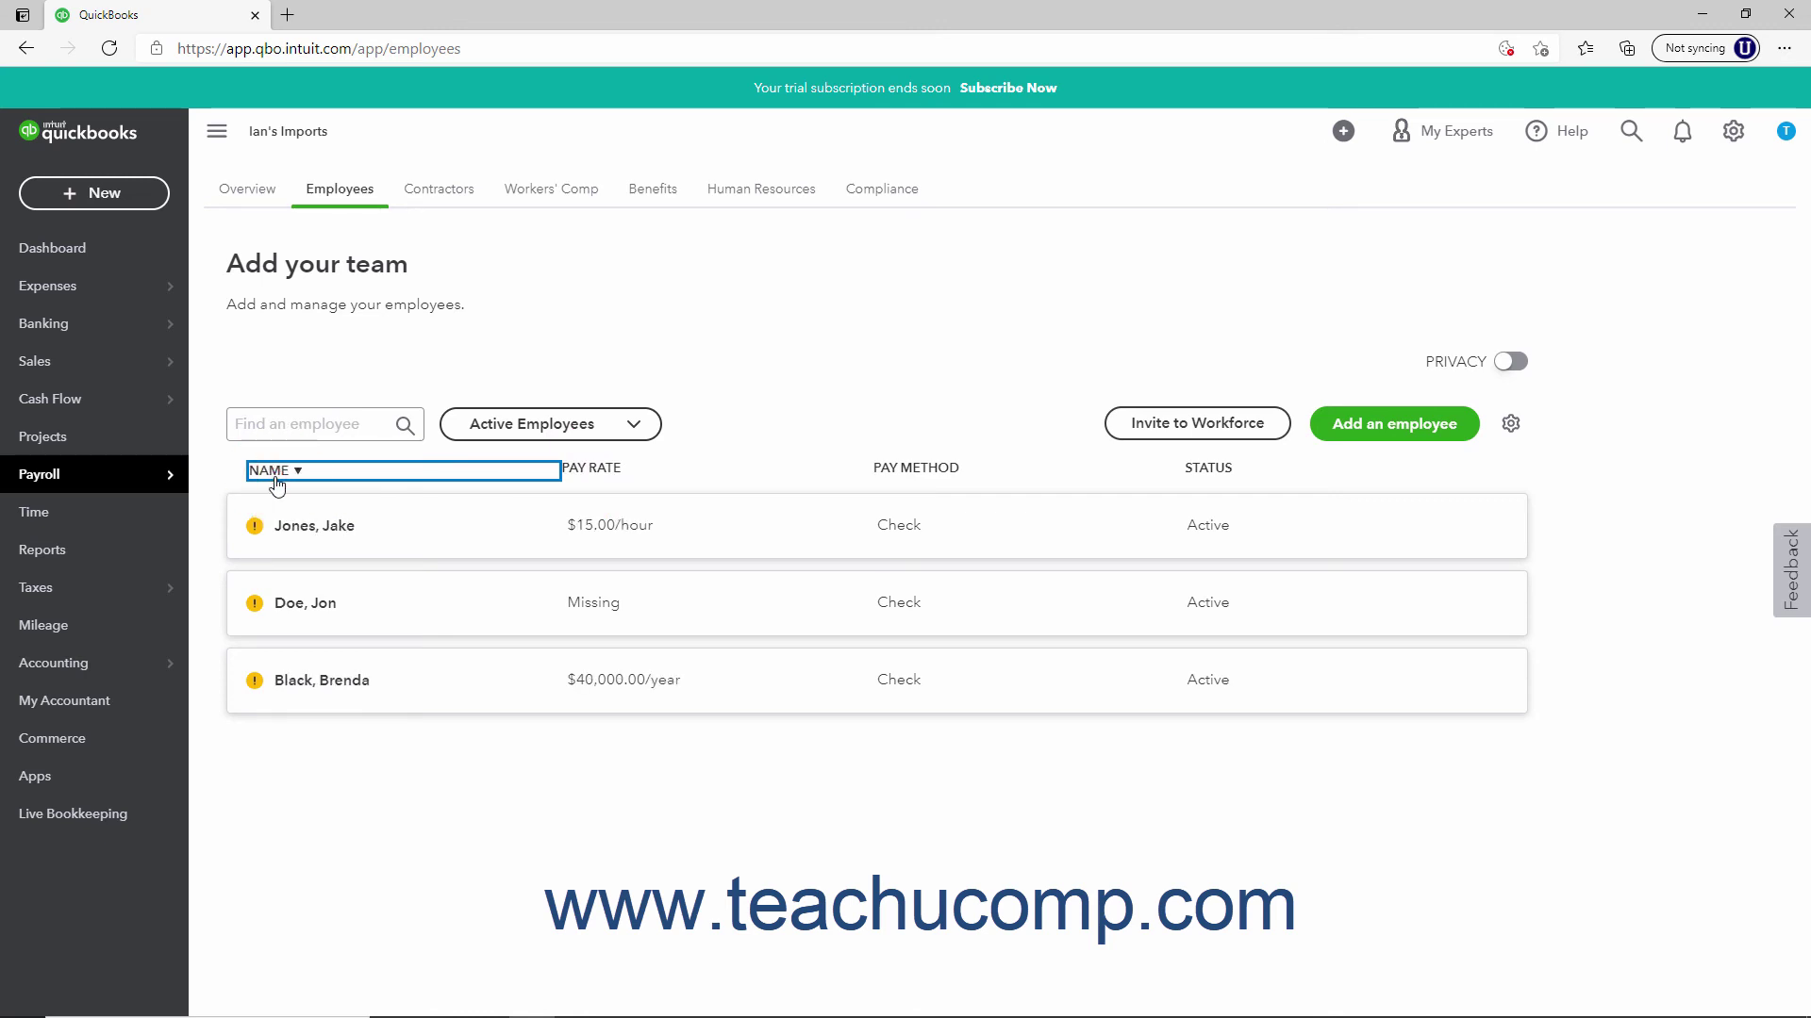
pyautogui.click(276, 485)
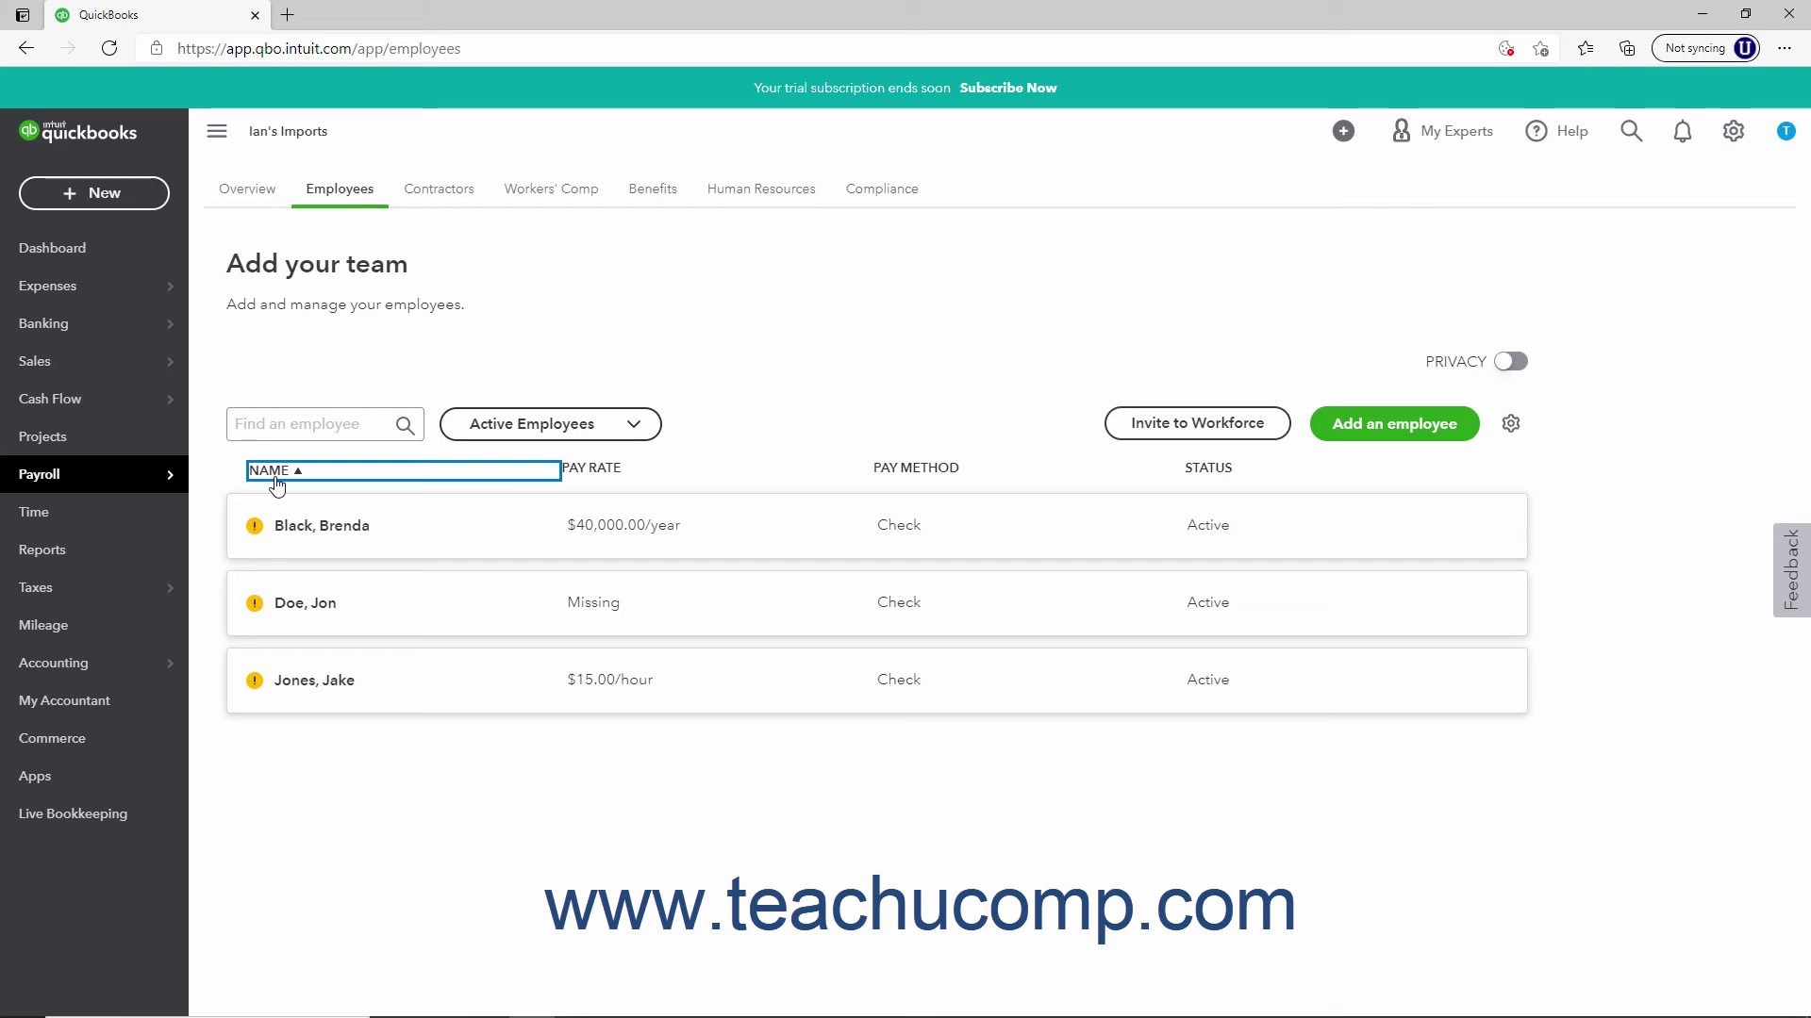
pyautogui.click(1125, 426)
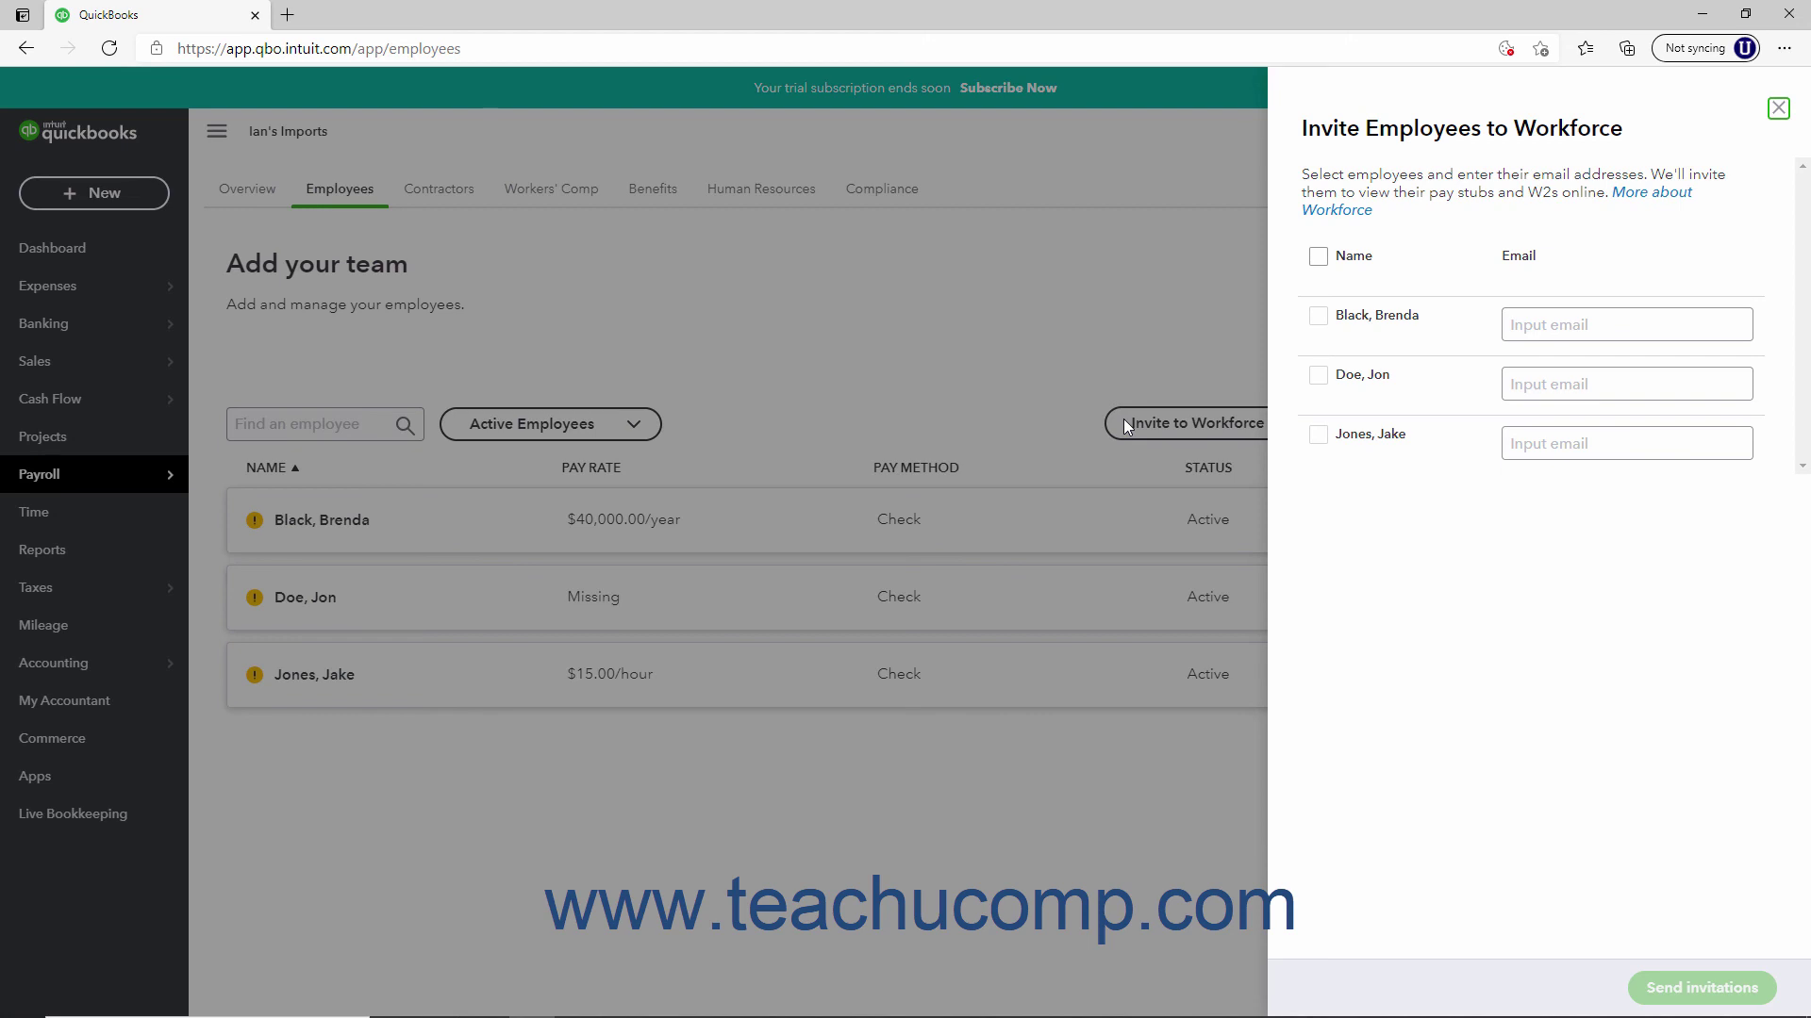
# Close the Invite Employees to Workforce panel without entering e-mails or sending invitations
pyautogui.click(1538, 323)
pyautogui.click(1644, 817)
pyautogui.click(1779, 109)
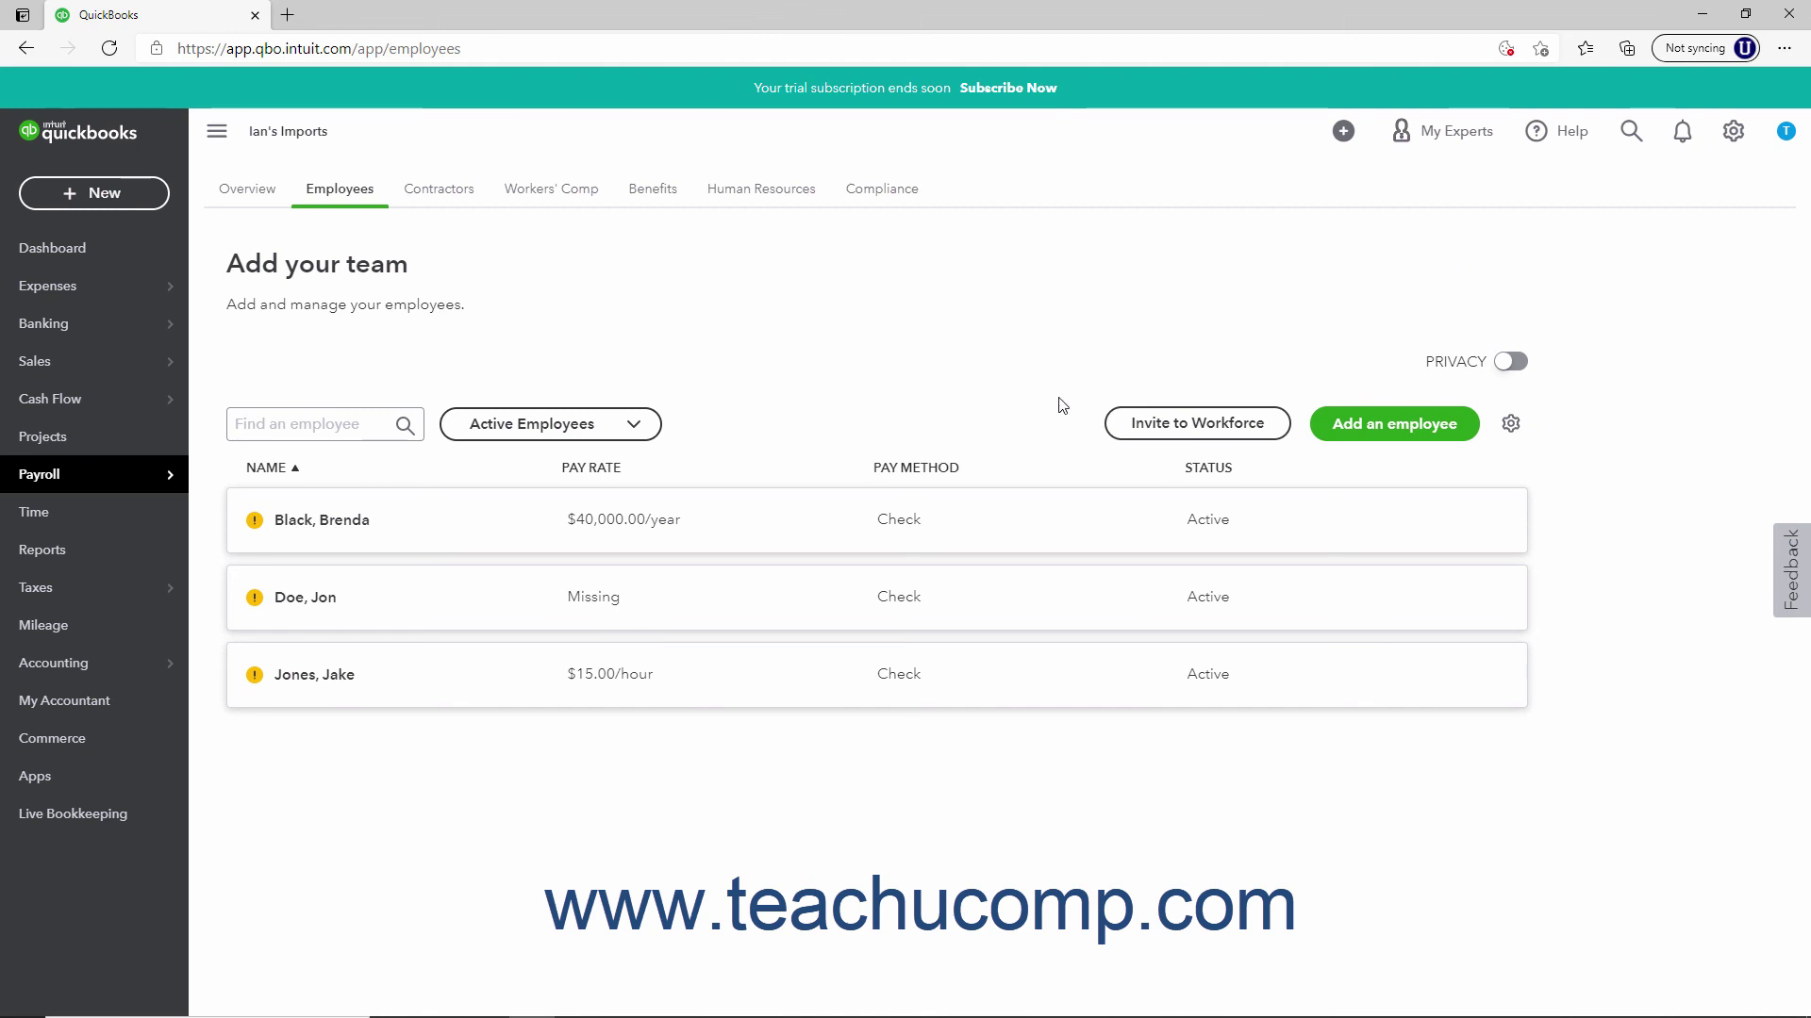
# Open the new employee's record, choose Delete employee, and confirm with Yes
pyautogui.click(620, 538)
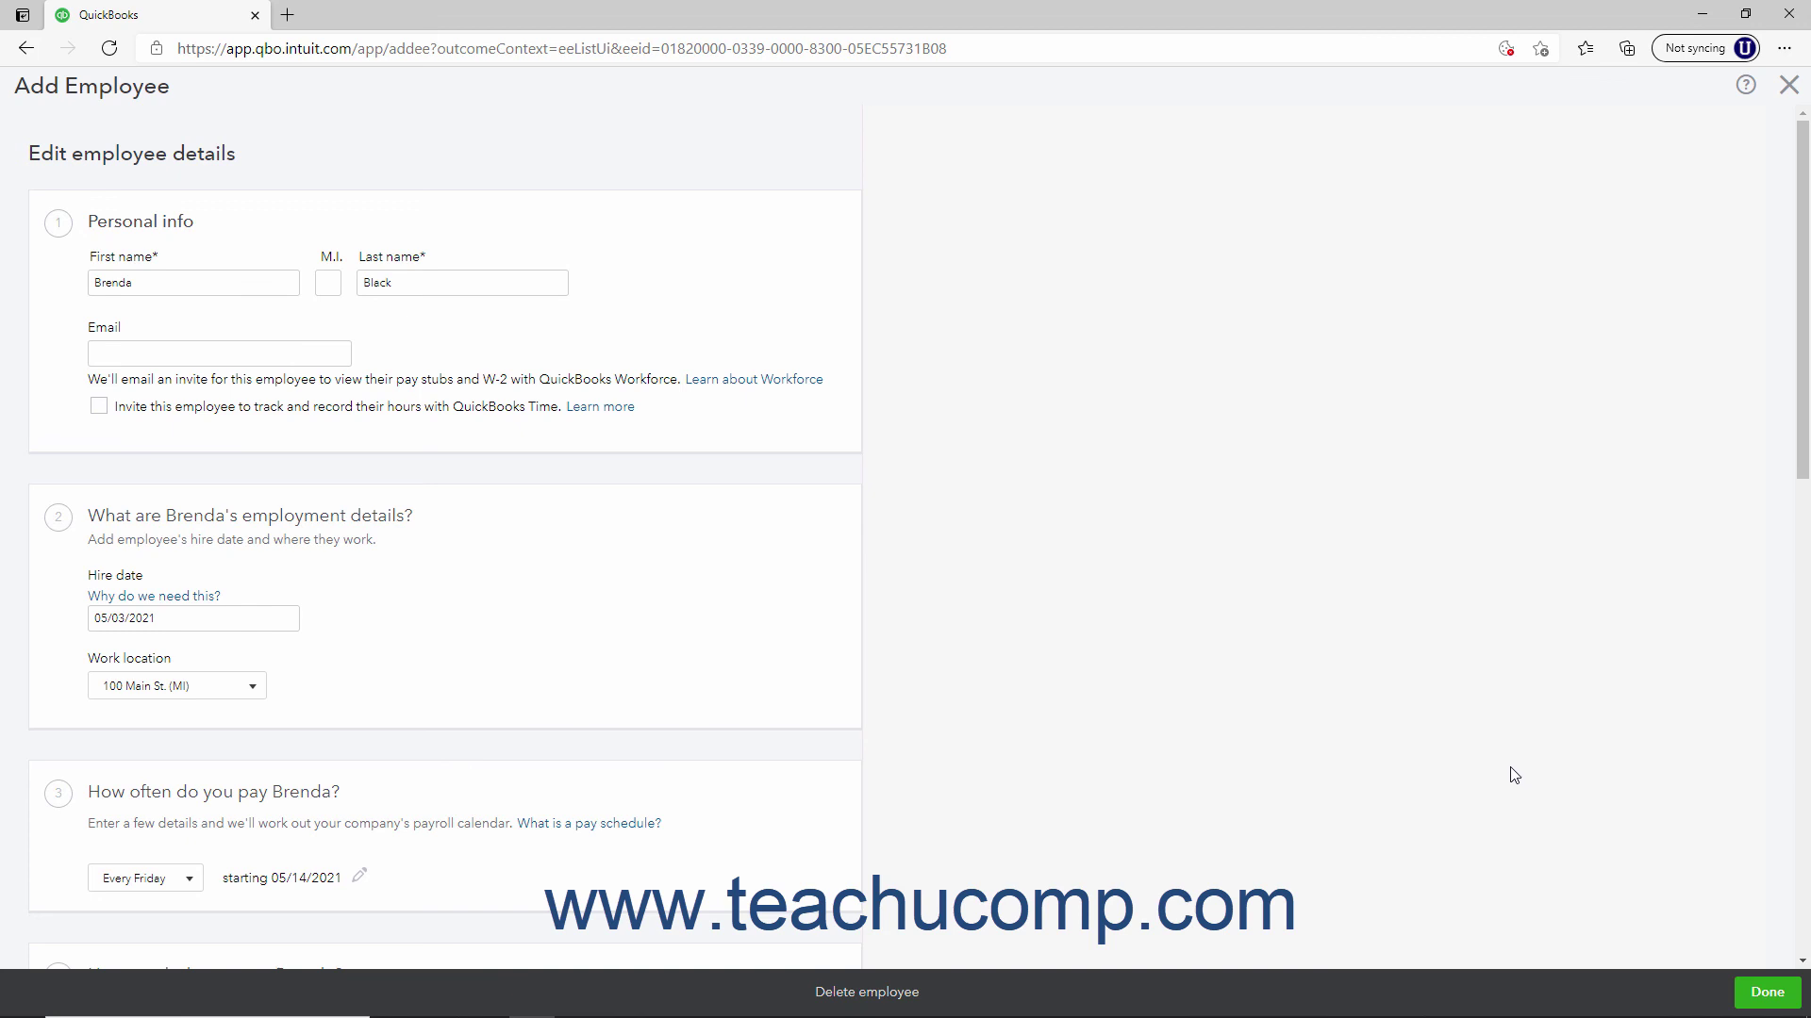
pyautogui.click(884, 998)
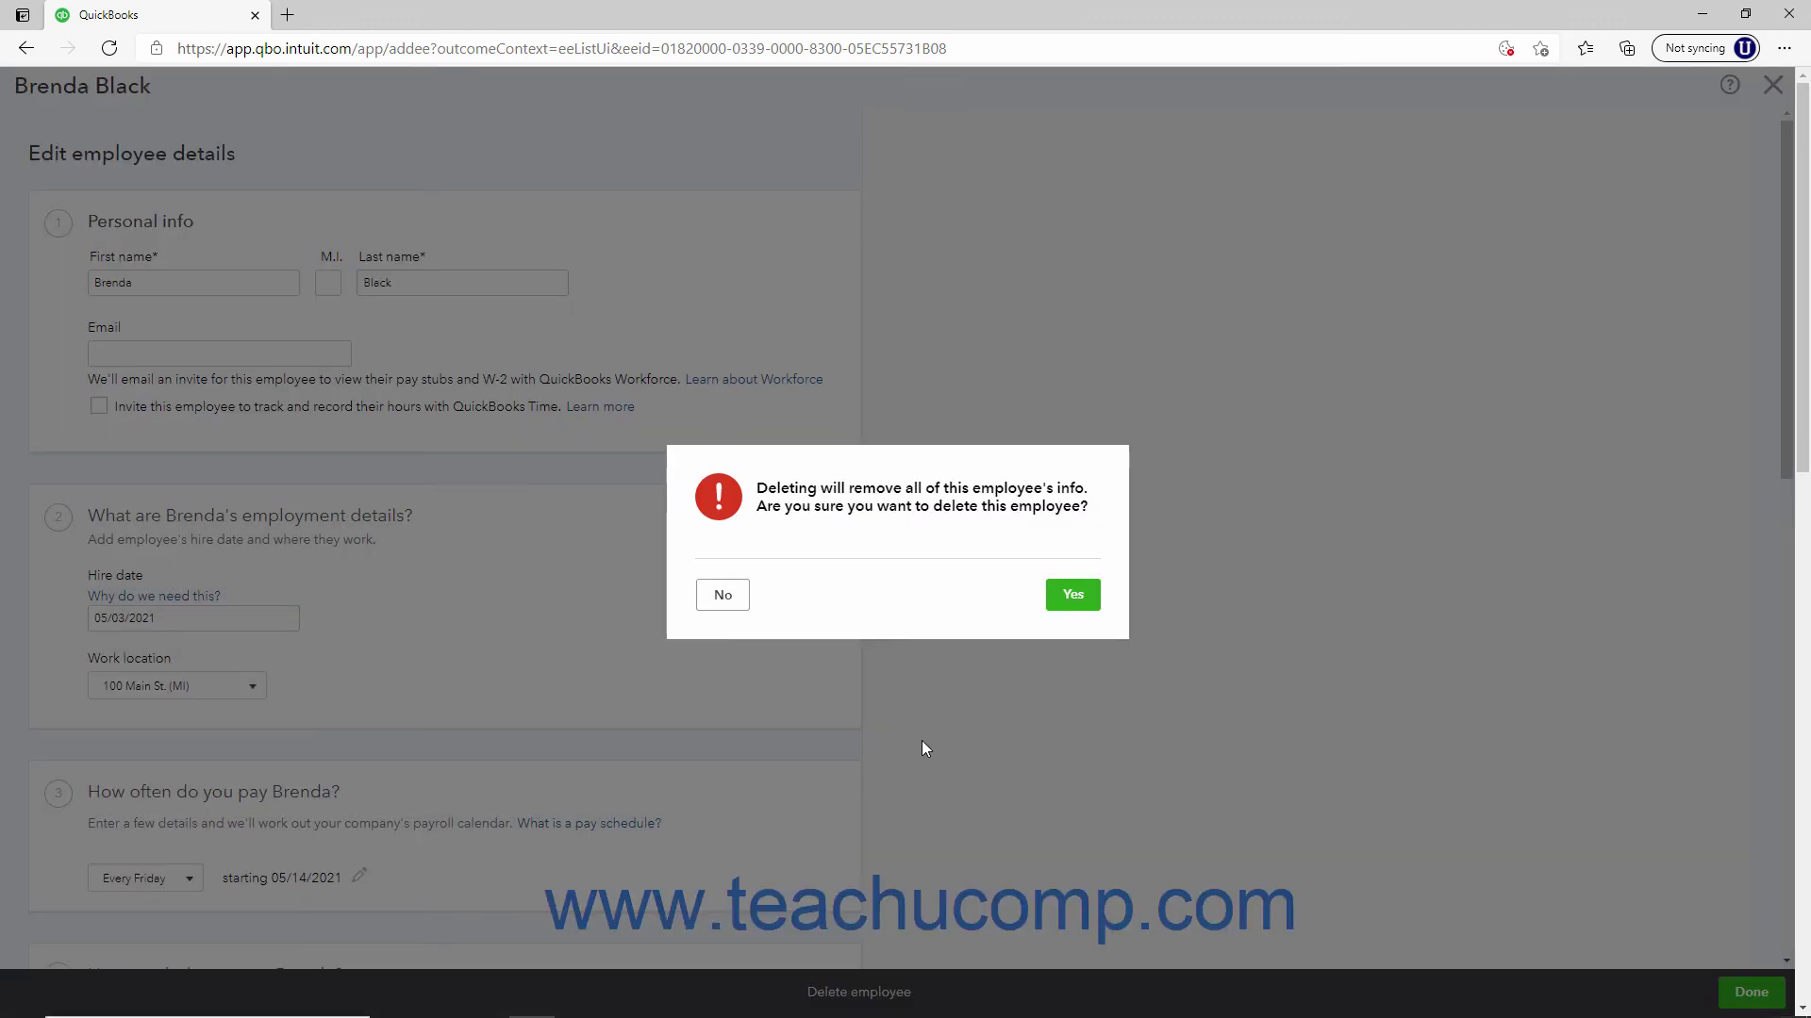
pyautogui.click(1070, 597)
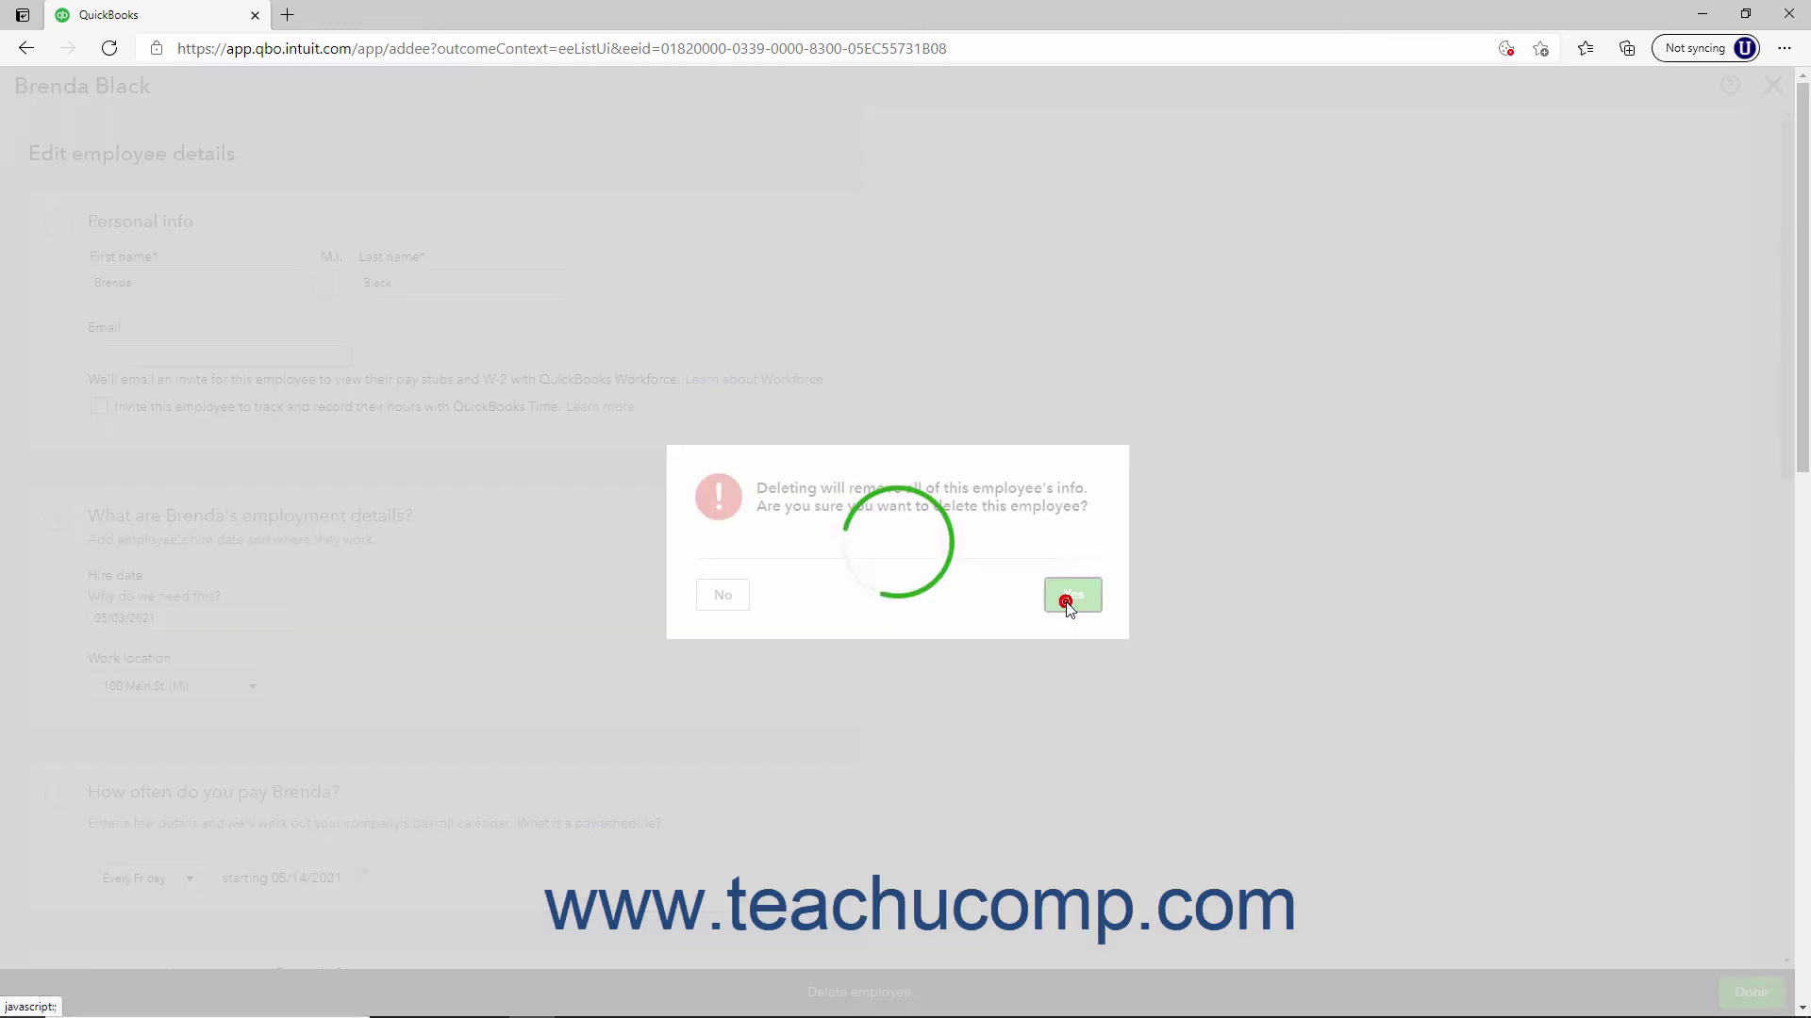